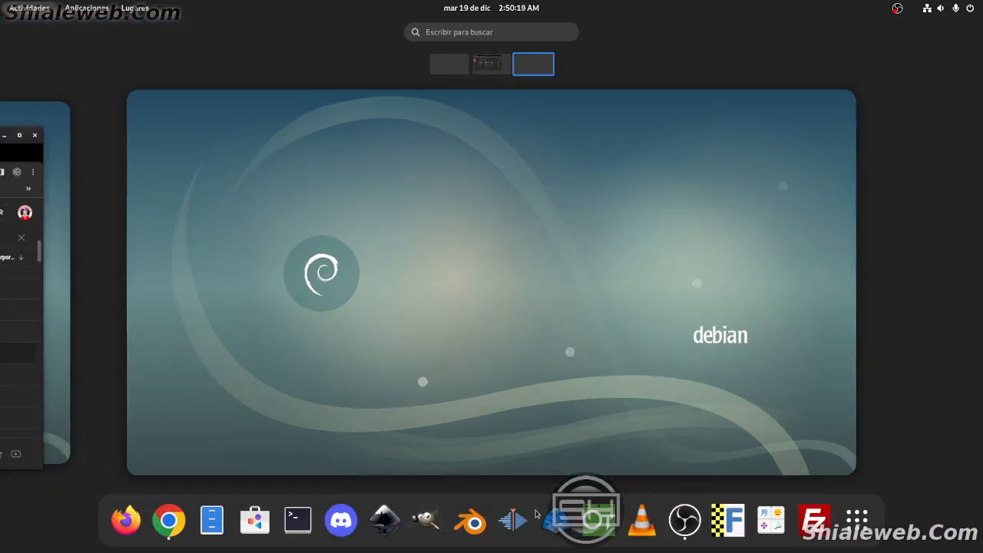
Launch GIMP, view its version information and close that information window
click(427, 520)
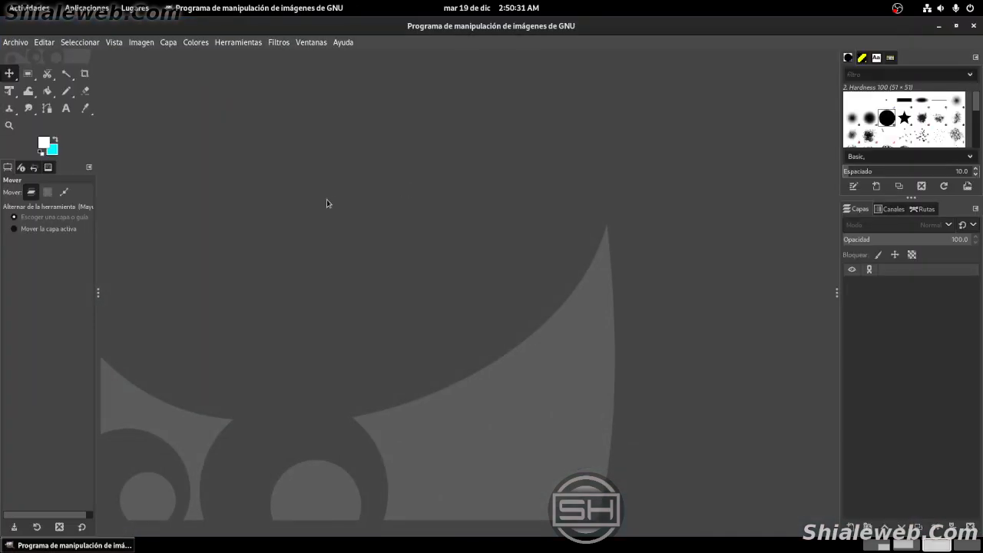
click(342, 44)
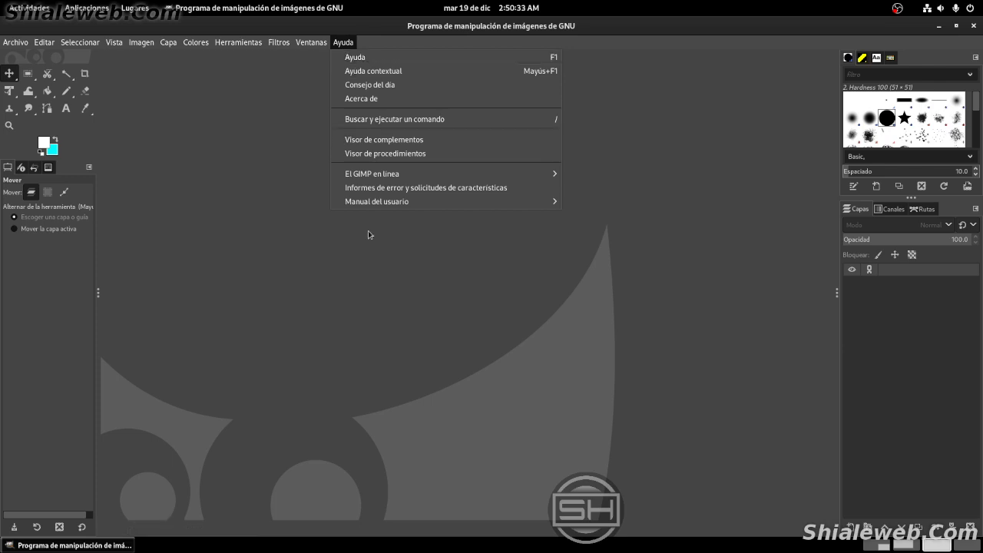
click(375, 99)
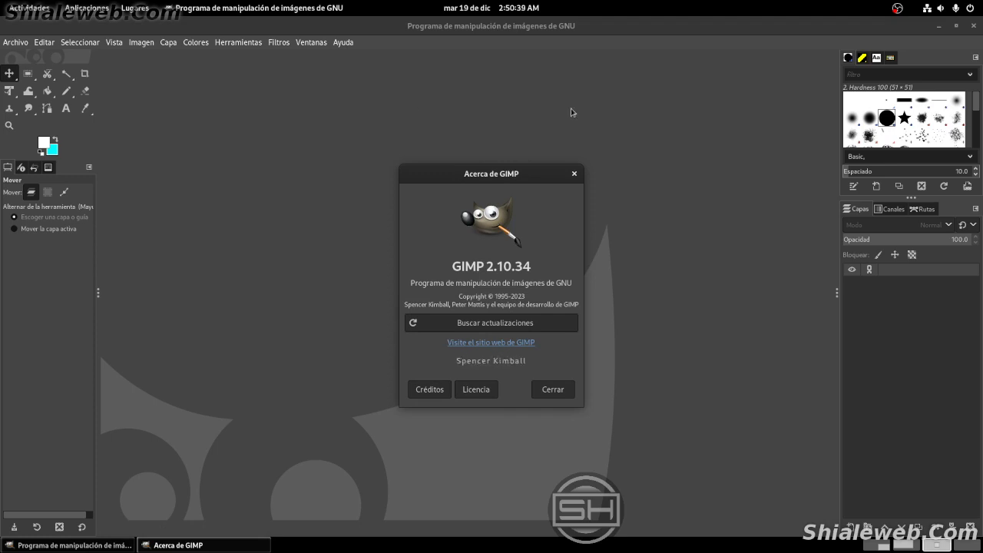
click(574, 174)
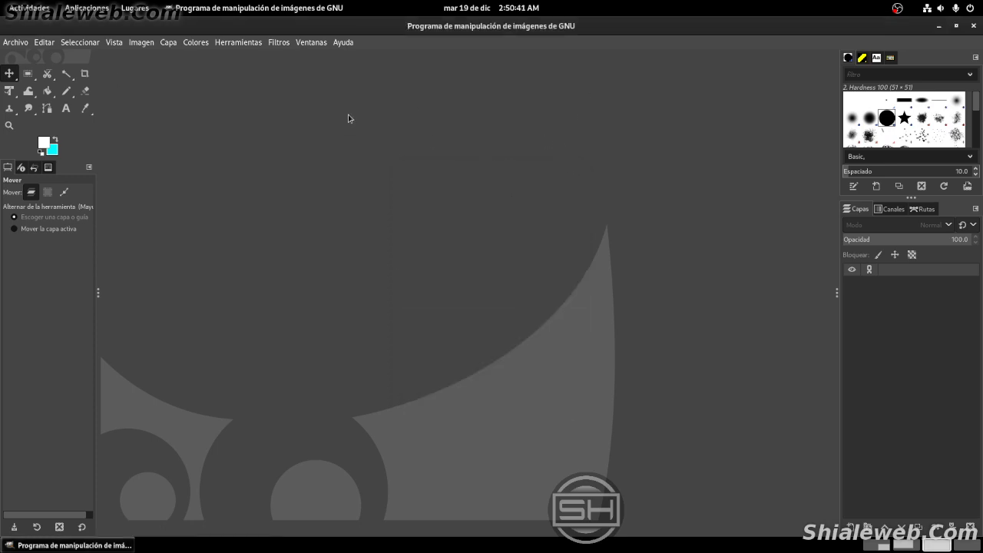
Create a new 1920 x 1080 px image
click(16, 42)
click(23, 57)
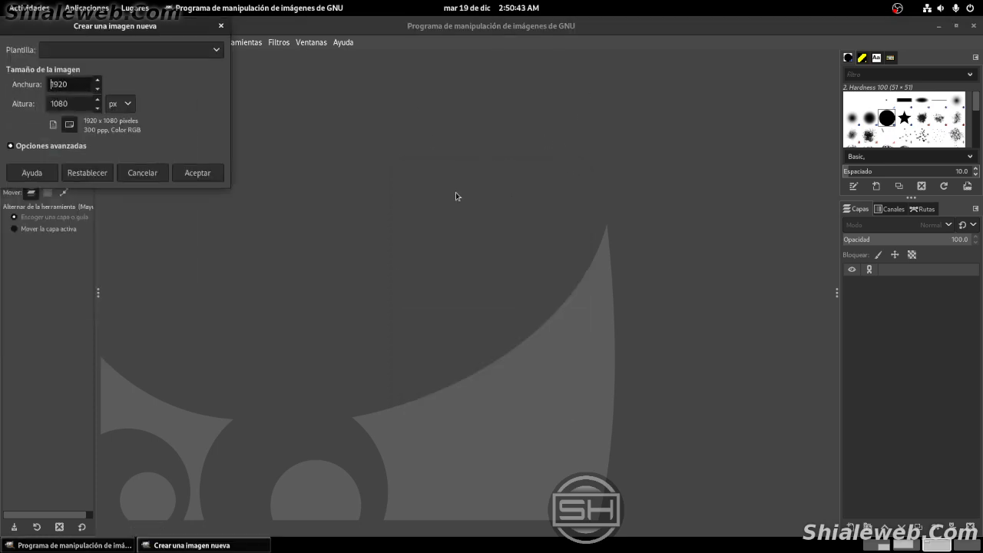
click(203, 173)
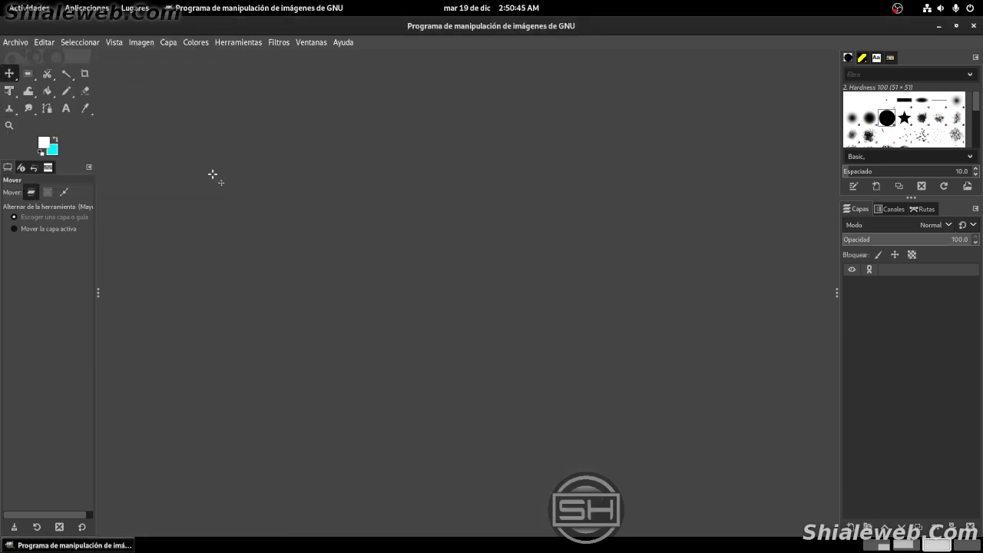
Save the image as "abriendo botella" in the Escritorio folder
click(15, 42)
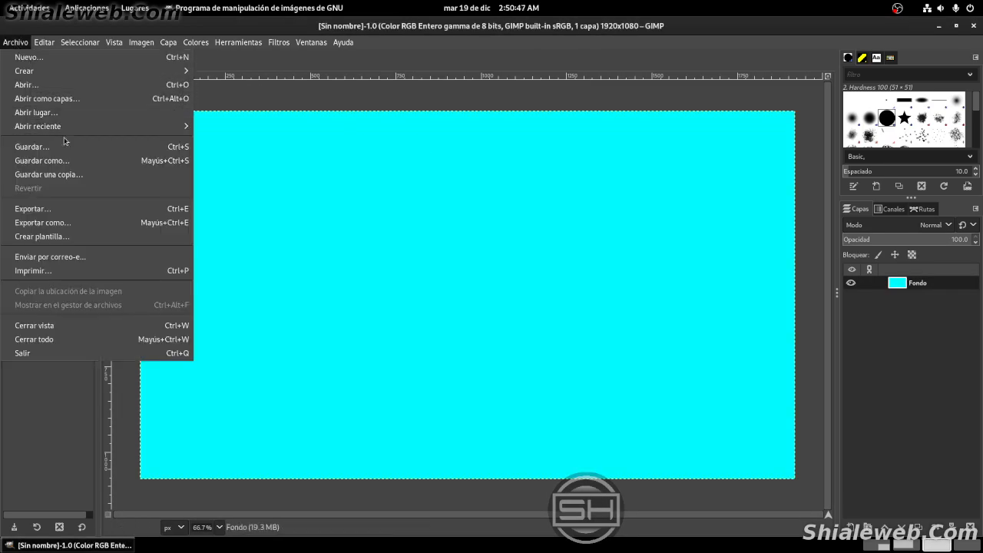
click(69, 165)
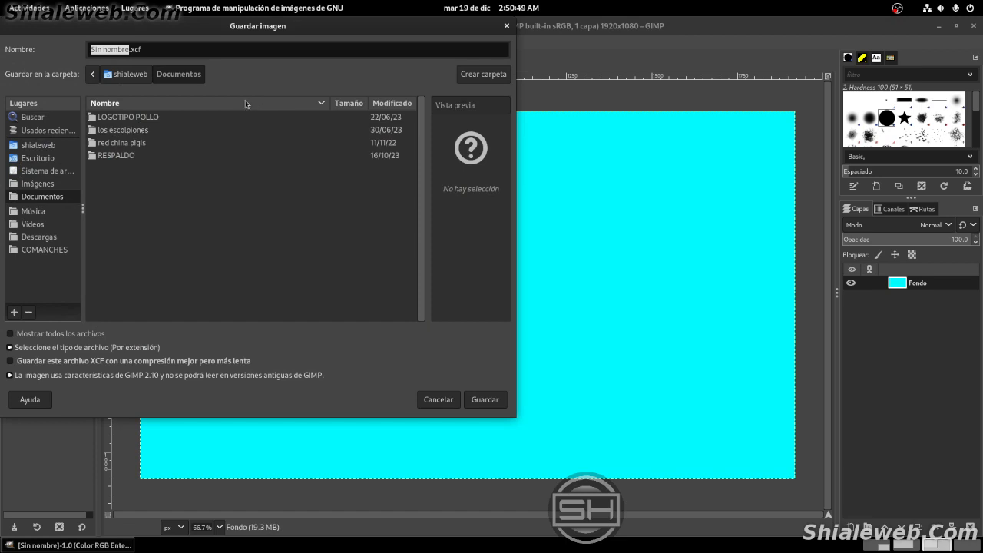
click(42, 158)
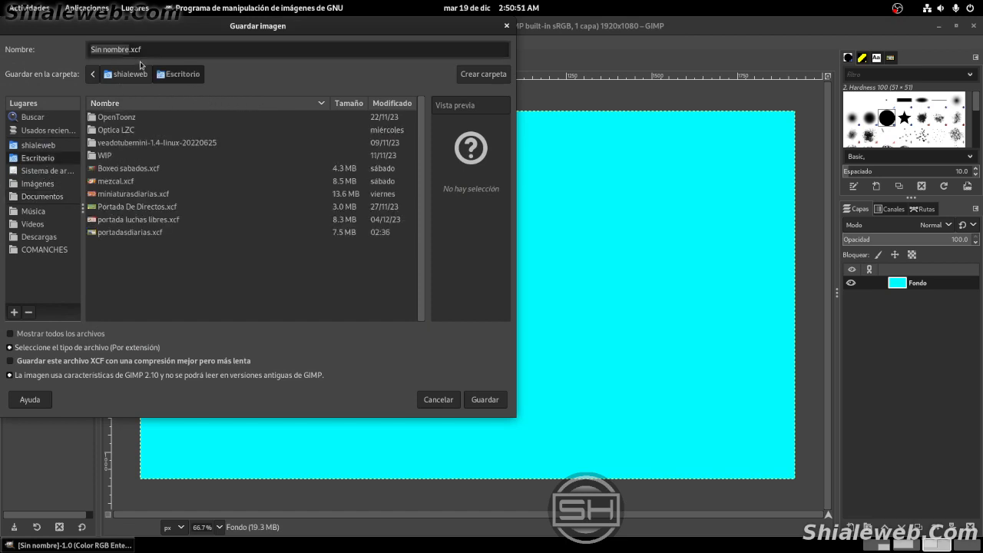
triple_click(150, 49)
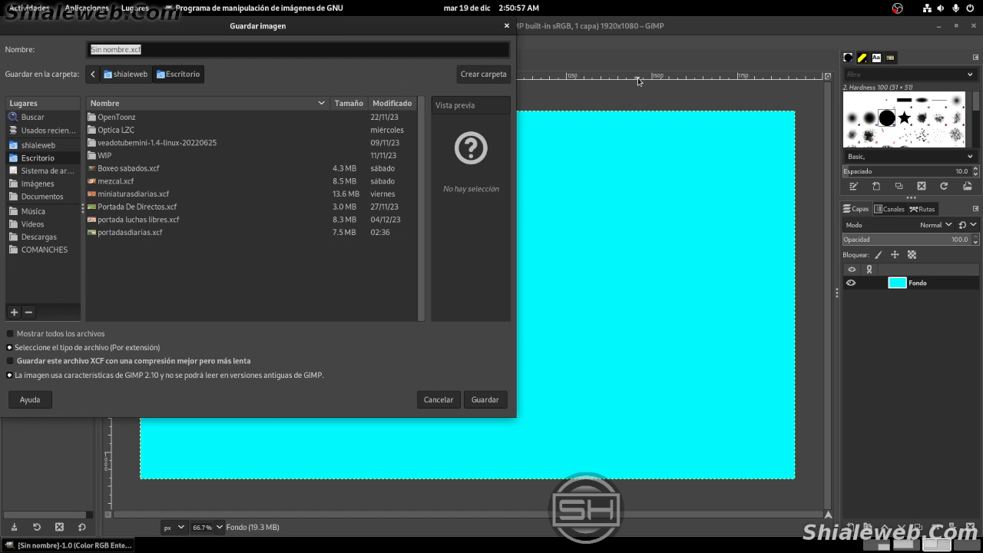
text(abriendo bote)
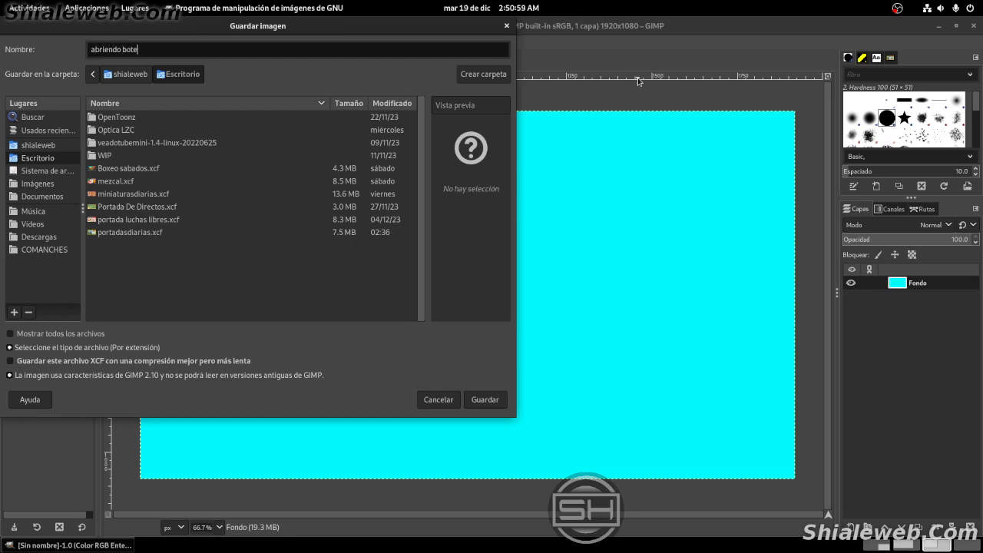
text(lla)
click(496, 402)
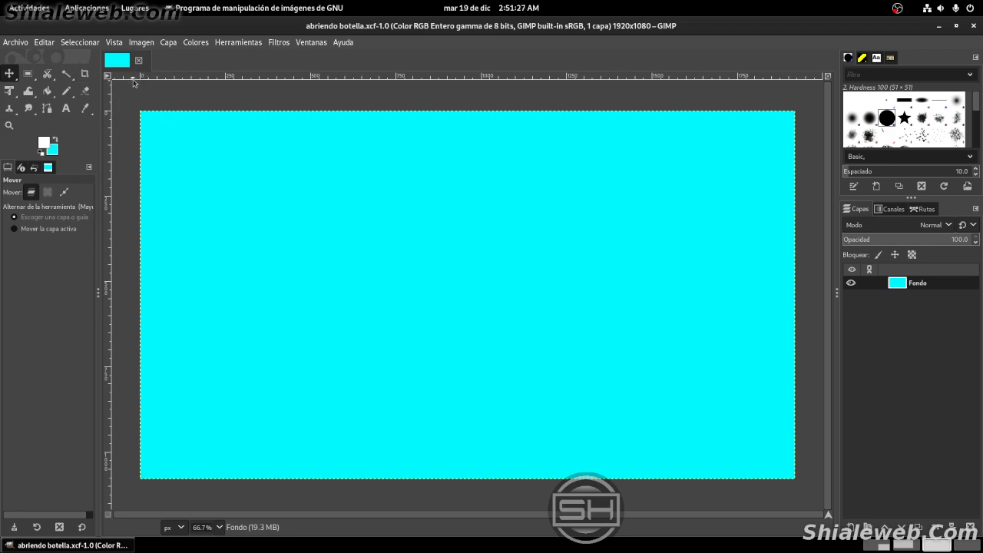
Open the recent image portadasdiarias.xcf for a look at the cover design and close it again
key(shift)
key(ctrl+2)
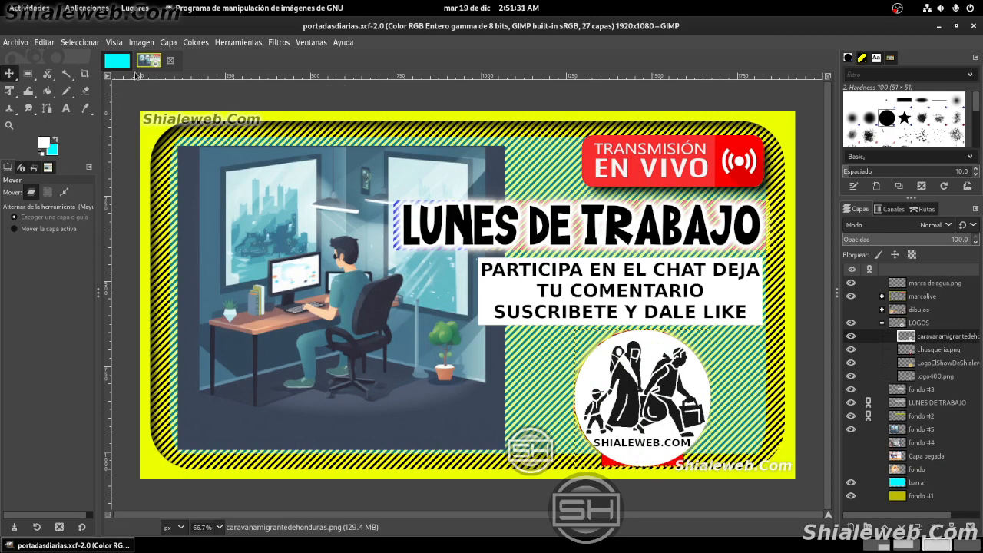
click(170, 60)
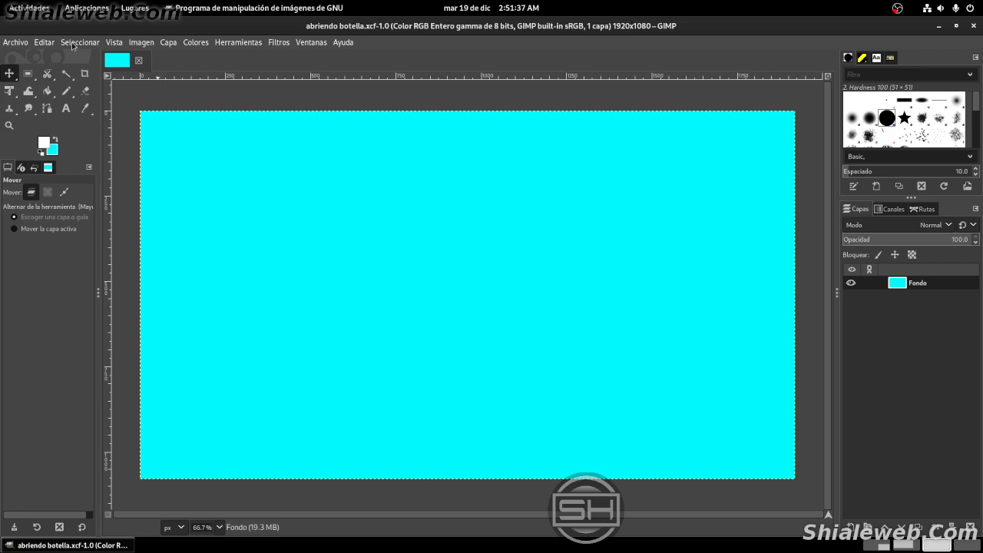
Show the image grid and add an alpha channel to the Fondo layer
click(114, 42)
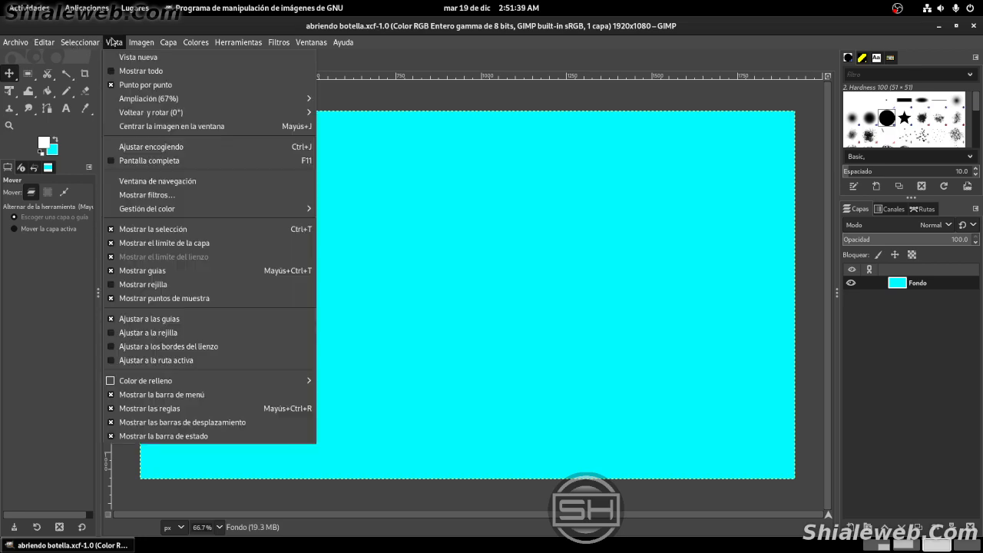
click(127, 283)
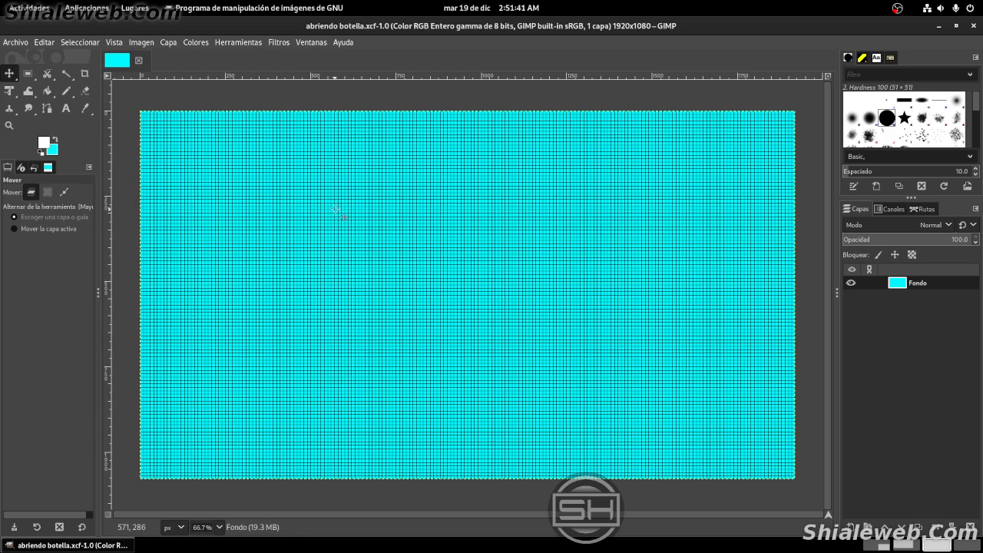
click(28, 74)
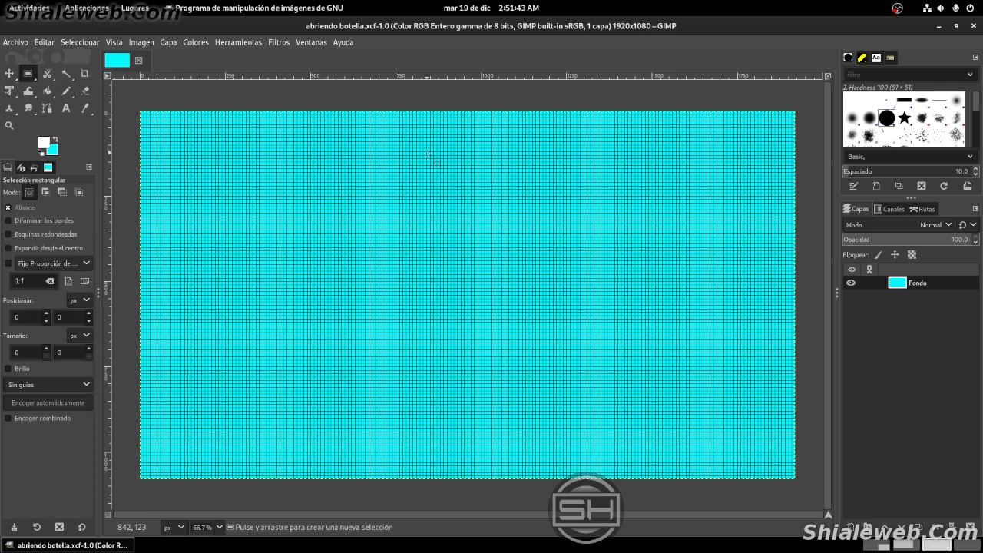
right_click(931, 283)
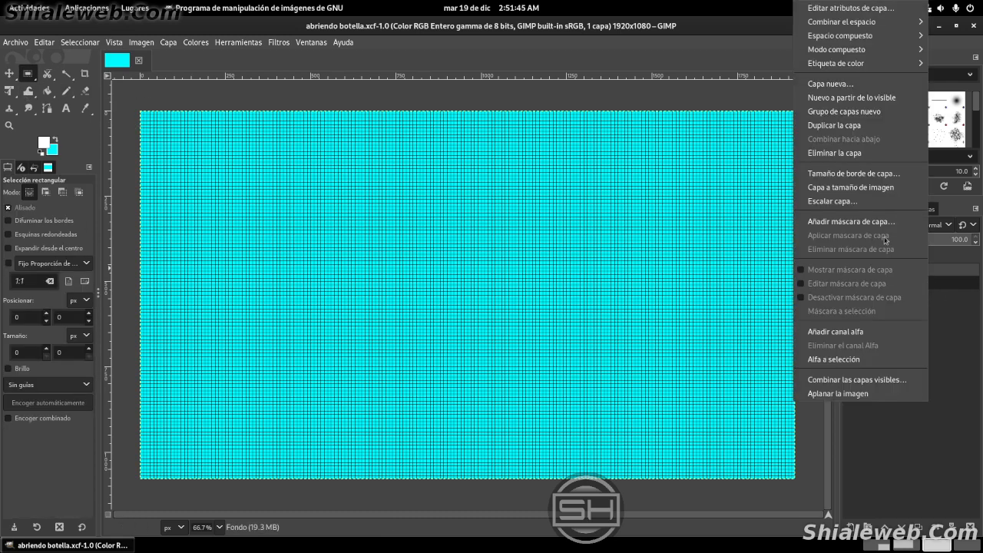
click(875, 332)
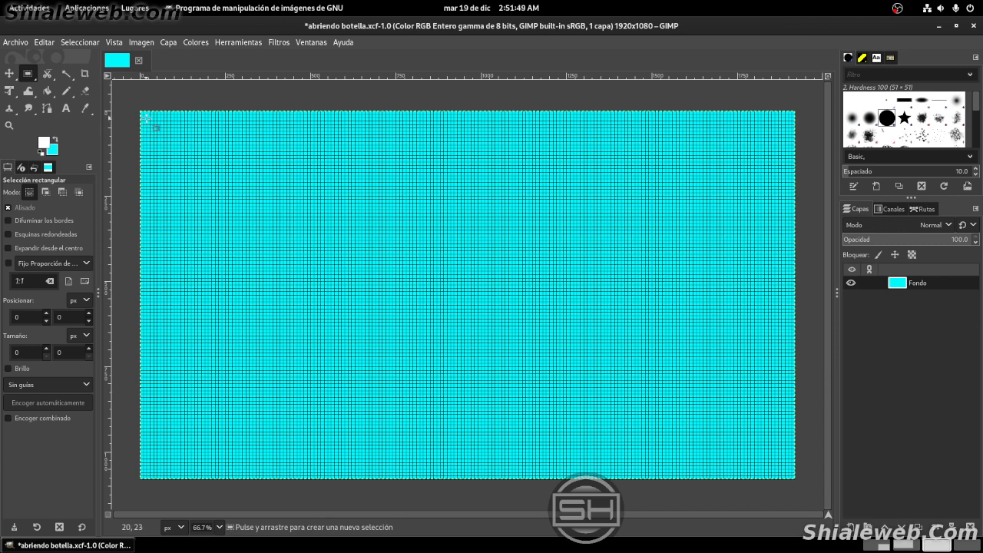
Draw a rectangular selection just inside the canvas edges and align its upper-left corner to the grid at 30, 30 px
drag(146, 118, 787, 471)
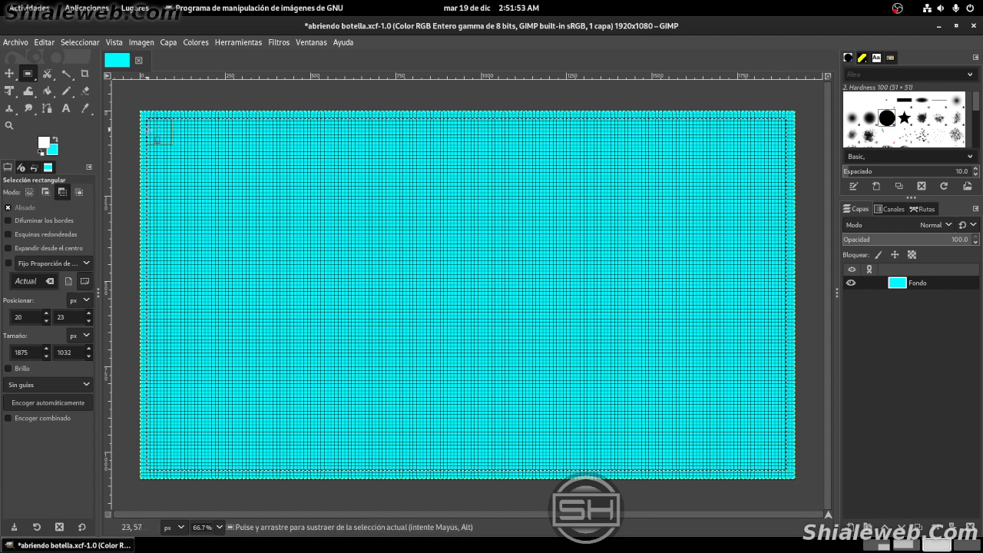
scroll(152, 140, up, 6)
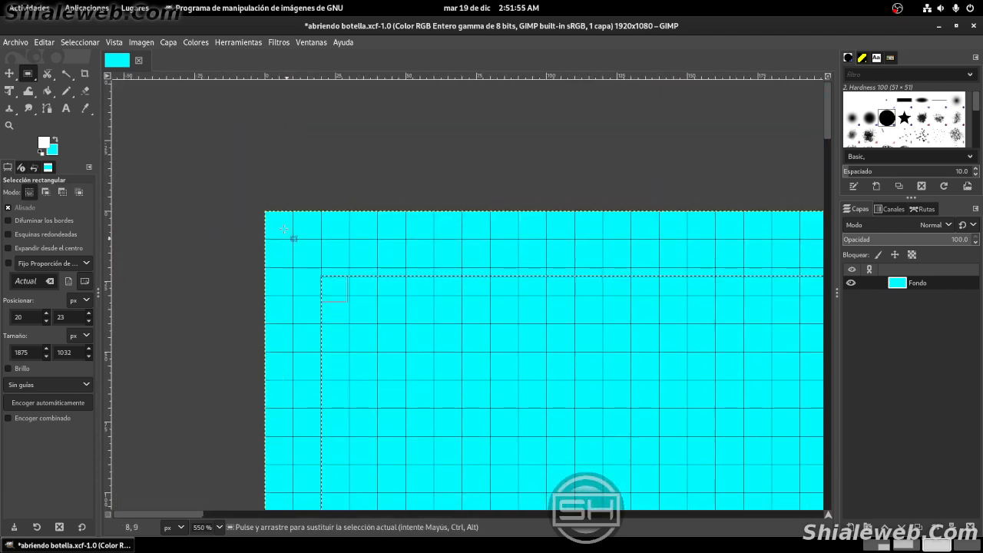
drag(334, 288, 361, 312)
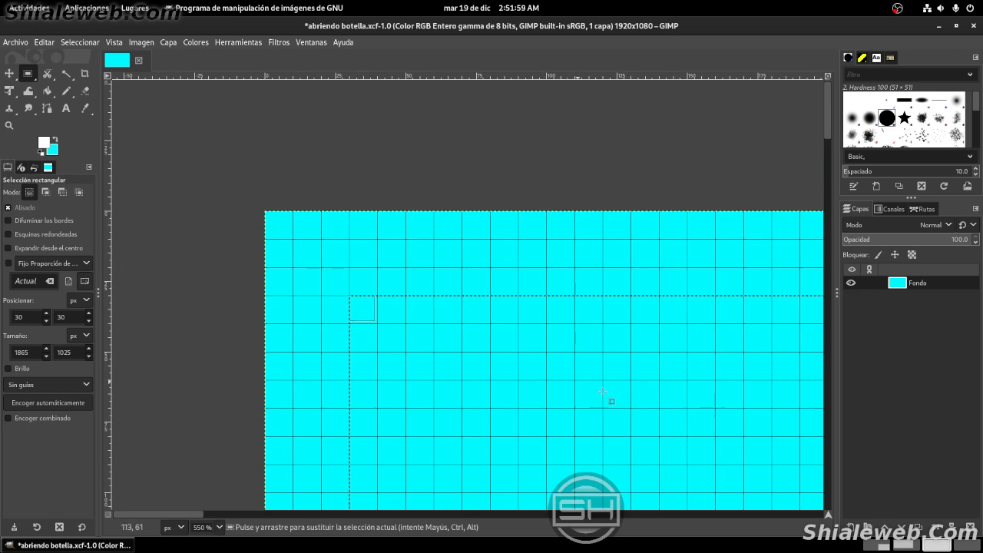
Align the selection's lower-right corner to the grid so the selection measures 1860 x 1020 px
drag(616, 420, 388, 281)
scroll(445, 300, down, 5)
drag(640, 451, 230, 230)
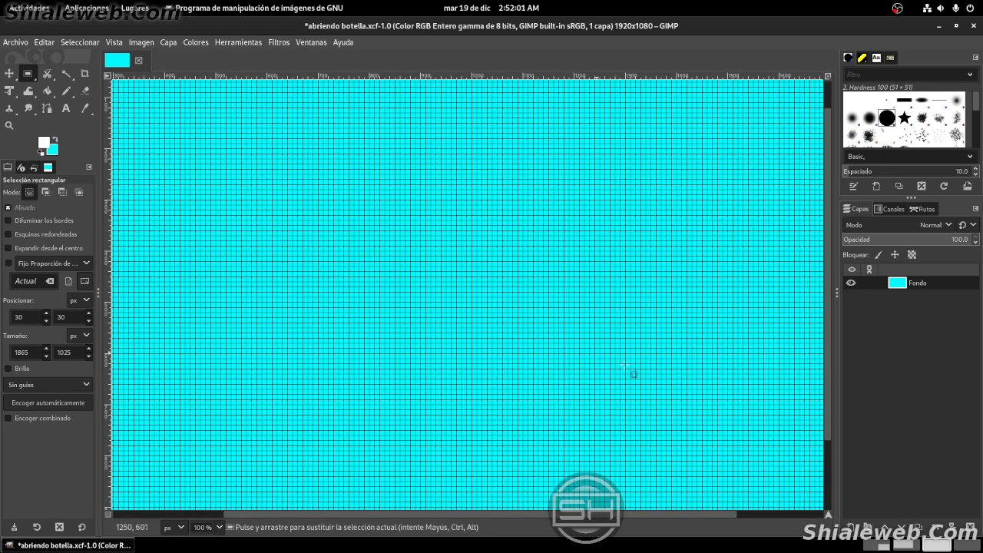
drag(623, 366, 271, 169)
drag(442, 318, 321, 206)
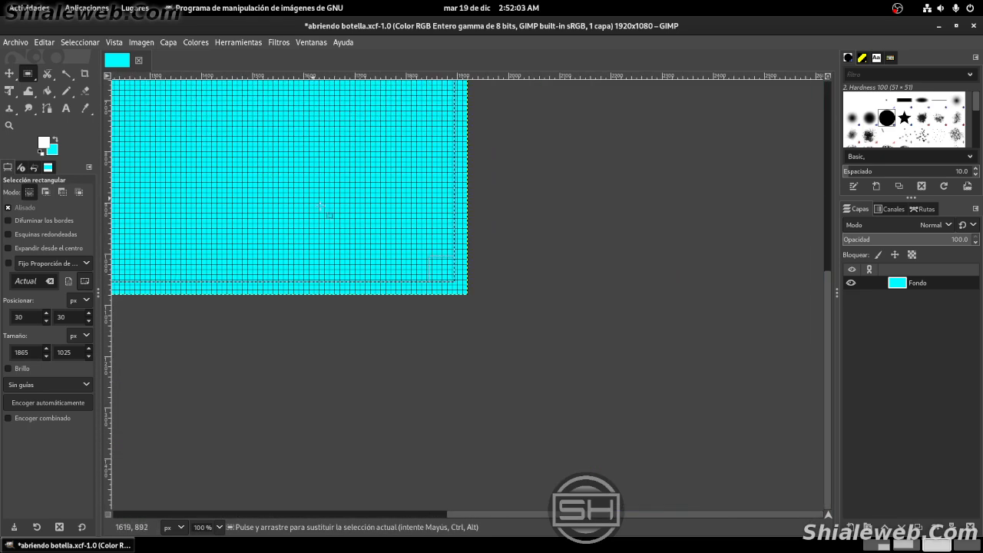
scroll(483, 248, up, 4)
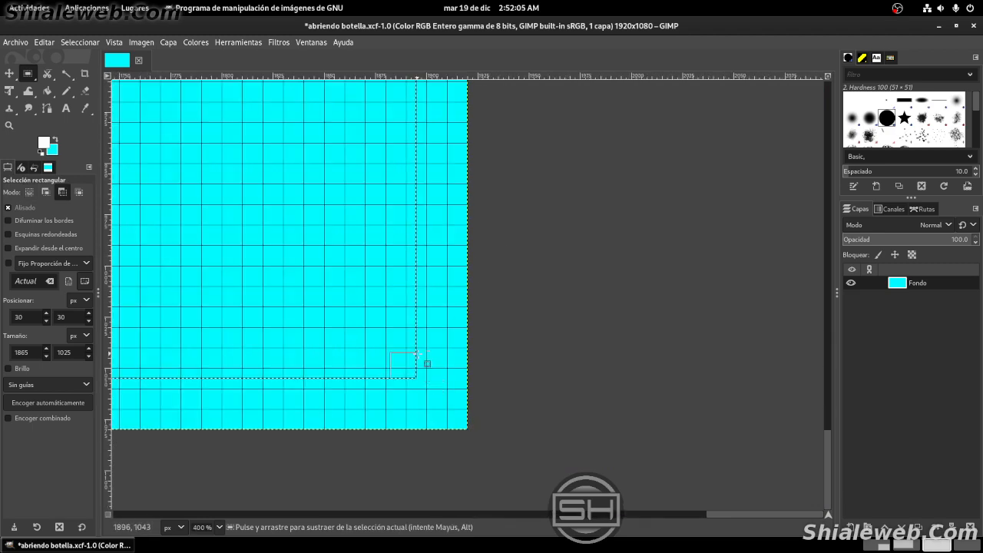
scroll(420, 355, up, 1)
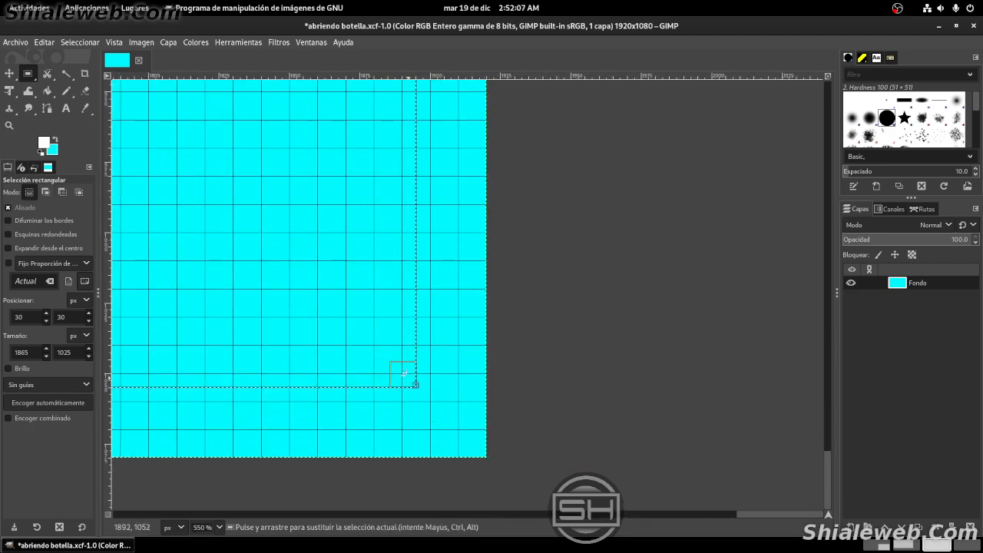
drag(401, 372, 387, 358)
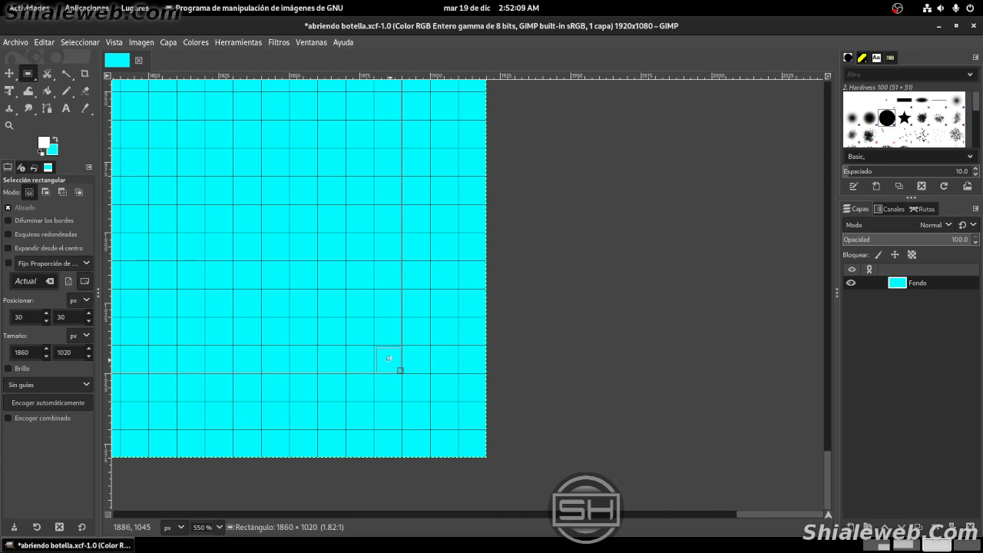
scroll(445, 263, down, 2)
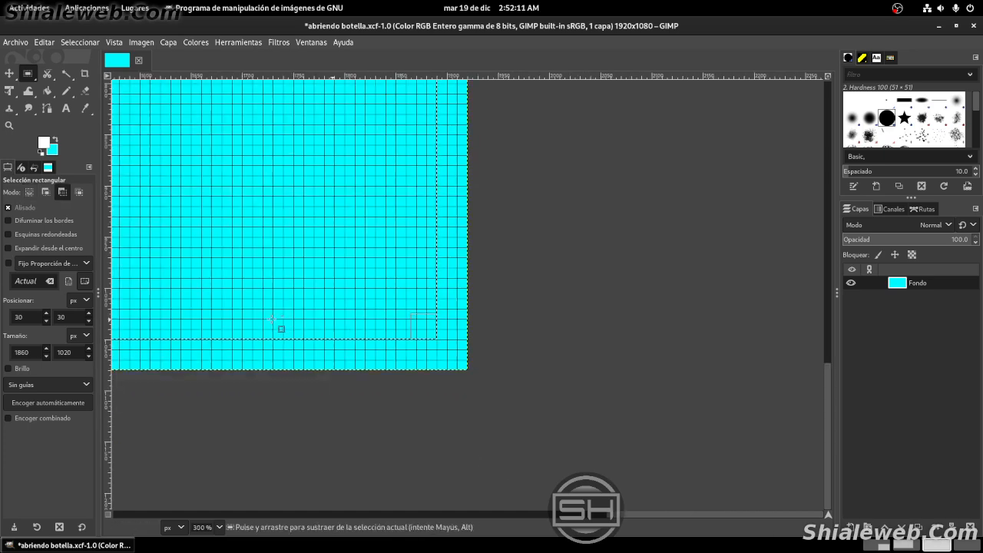
scroll(272, 318, down, 5)
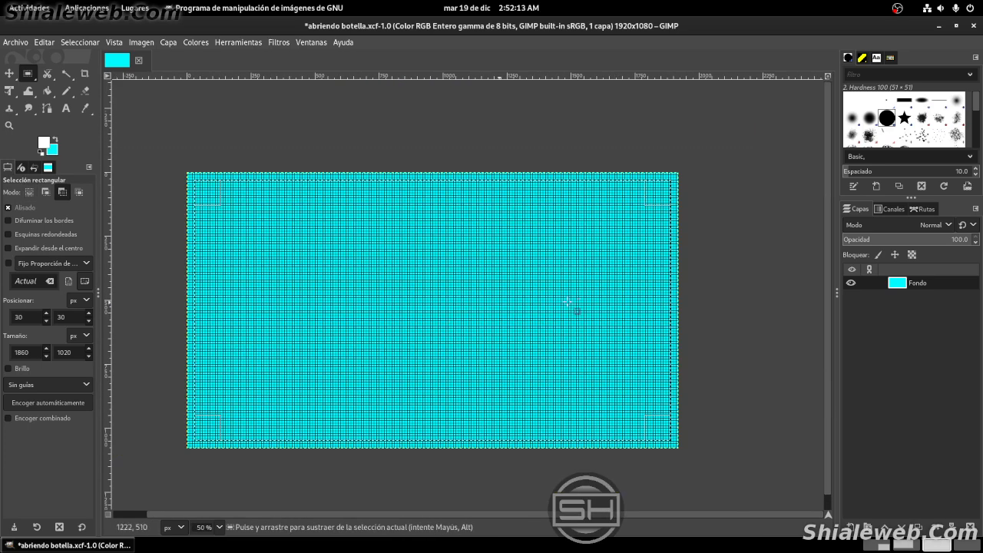
Hide the image grid
click(114, 44)
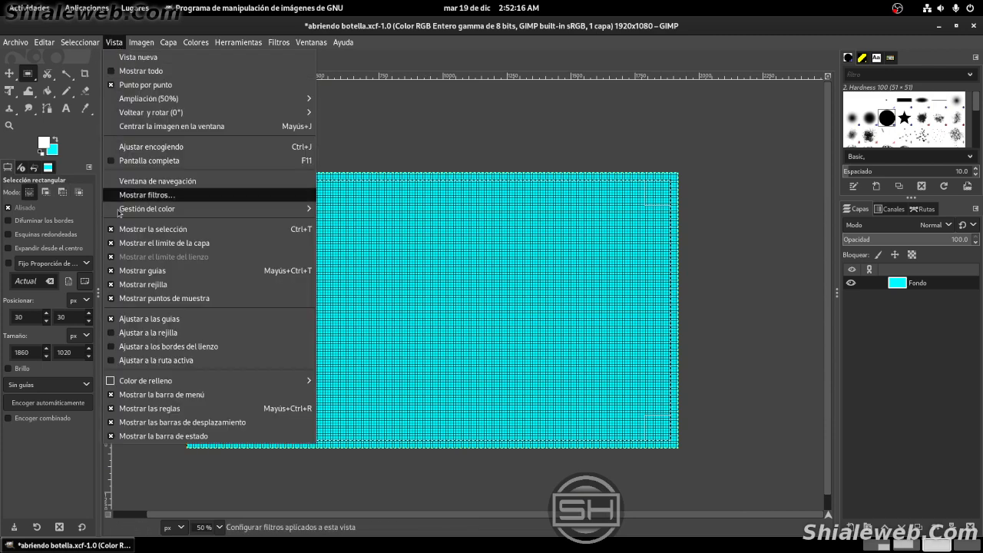
click(143, 284)
scroll(504, 219, up, 2)
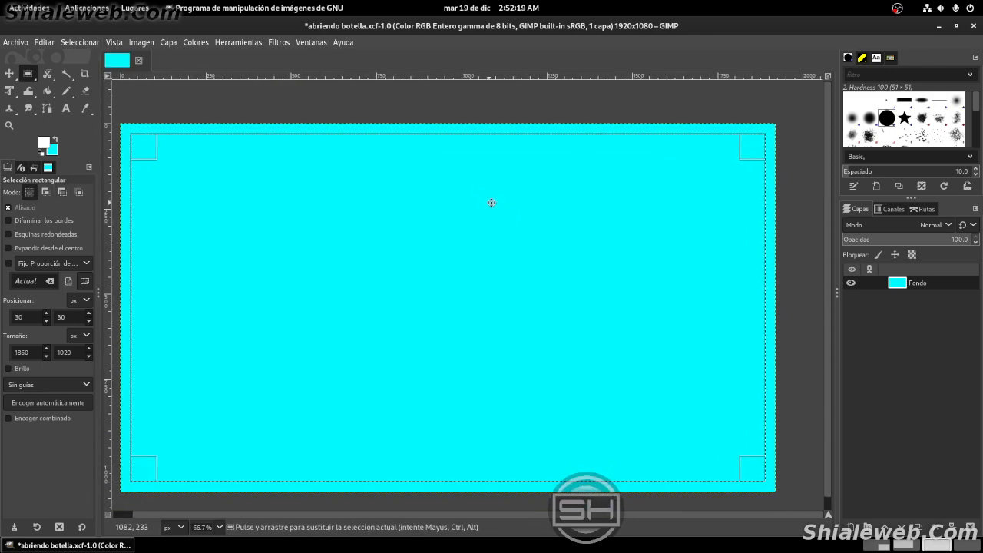
Round the corners of the rectangular selection with a 25% radius
click(34, 42)
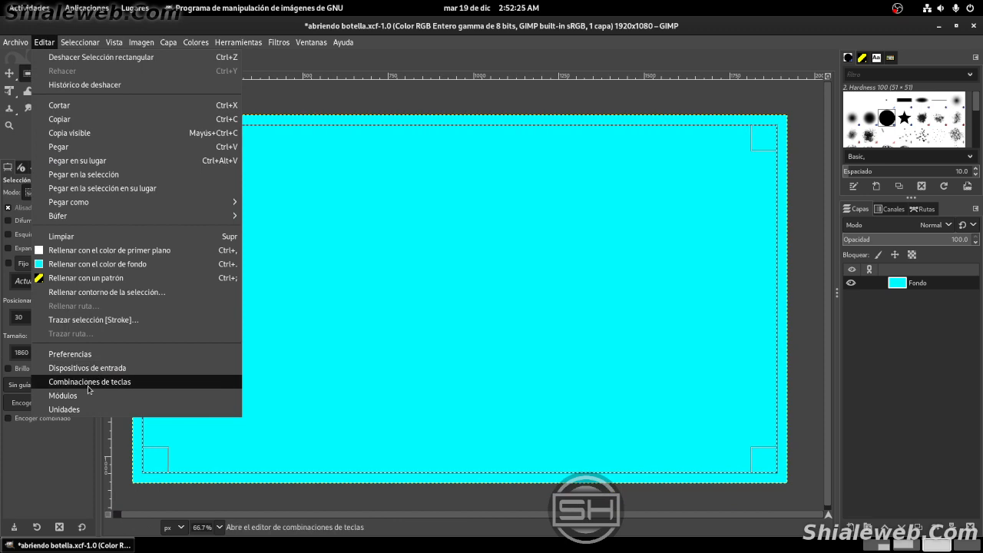
mouse_move(80, 42)
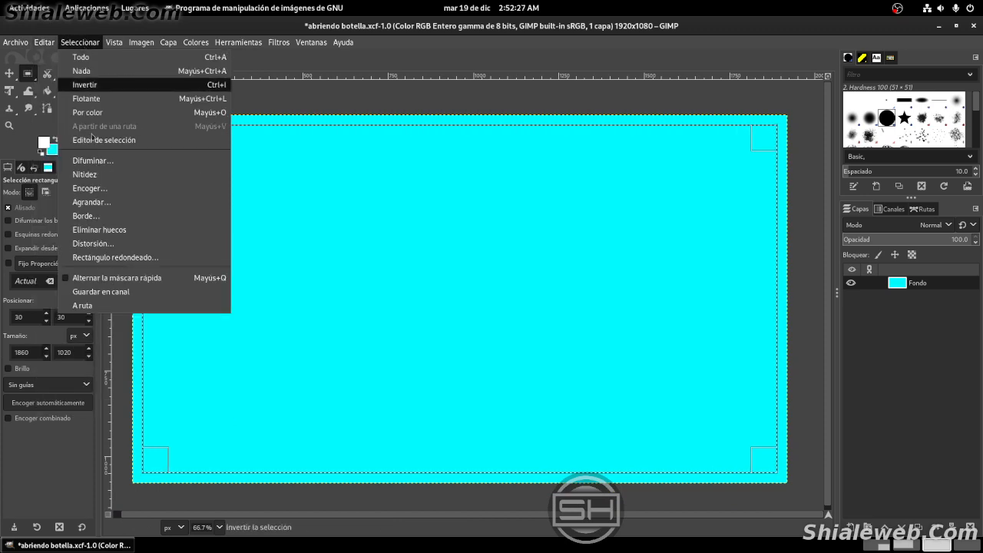
click(115, 257)
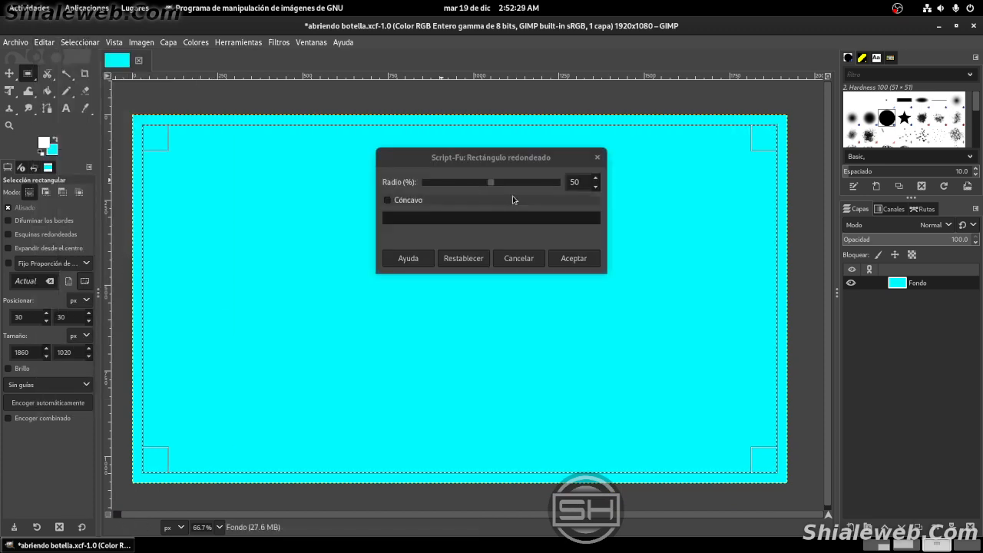
drag(580, 180, 440, 160)
text(25)
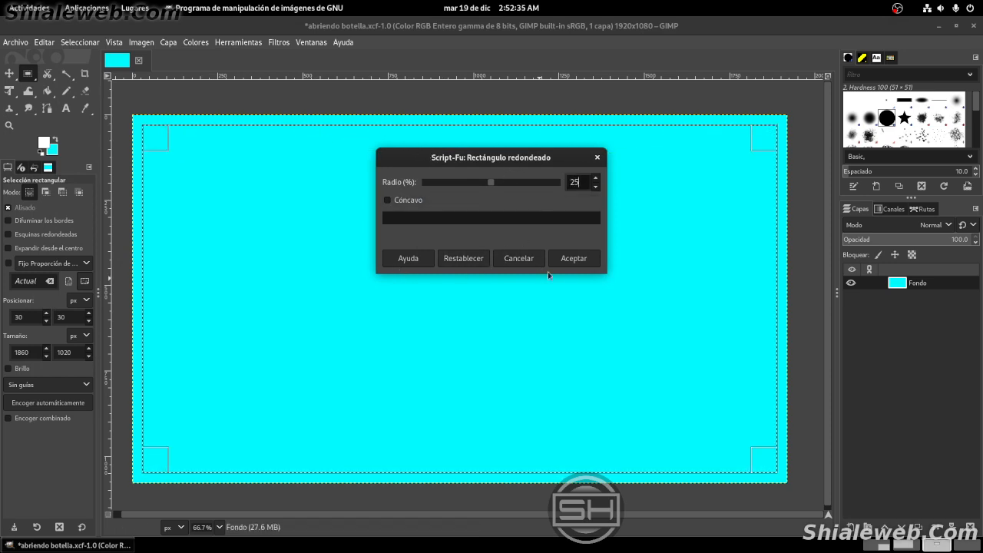
click(573, 258)
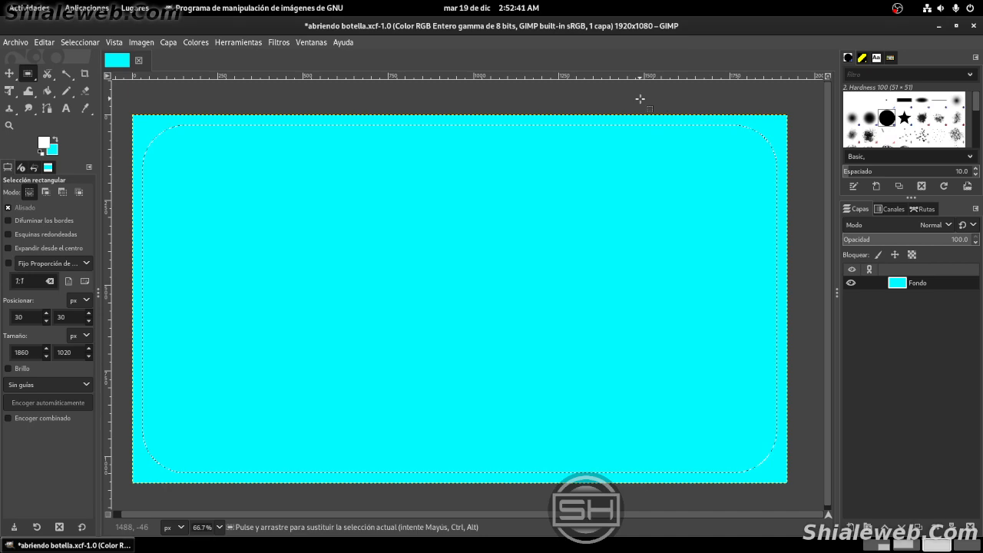
Cut the rounded selected area out of the Fondo layer and save the image
key(ctrl)
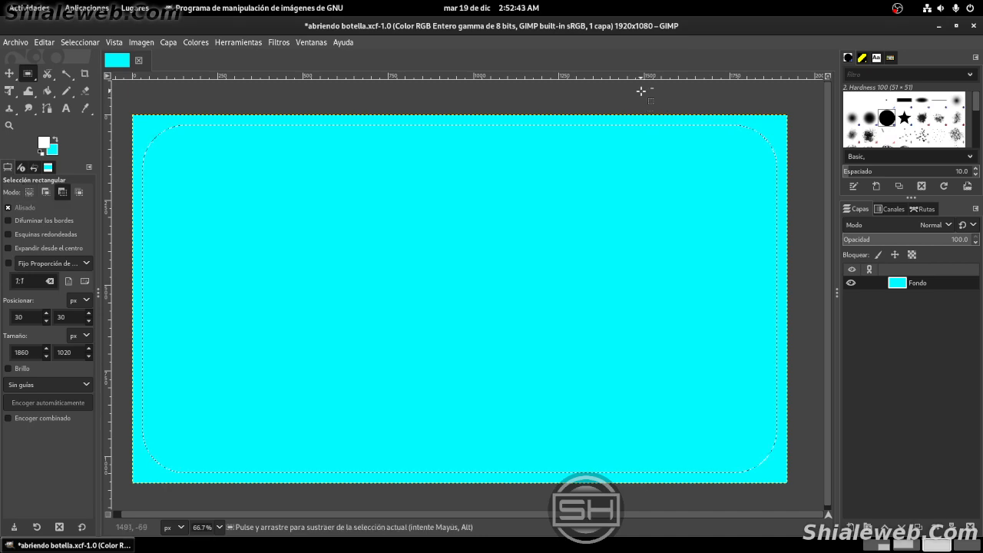
key(ctrl+x)
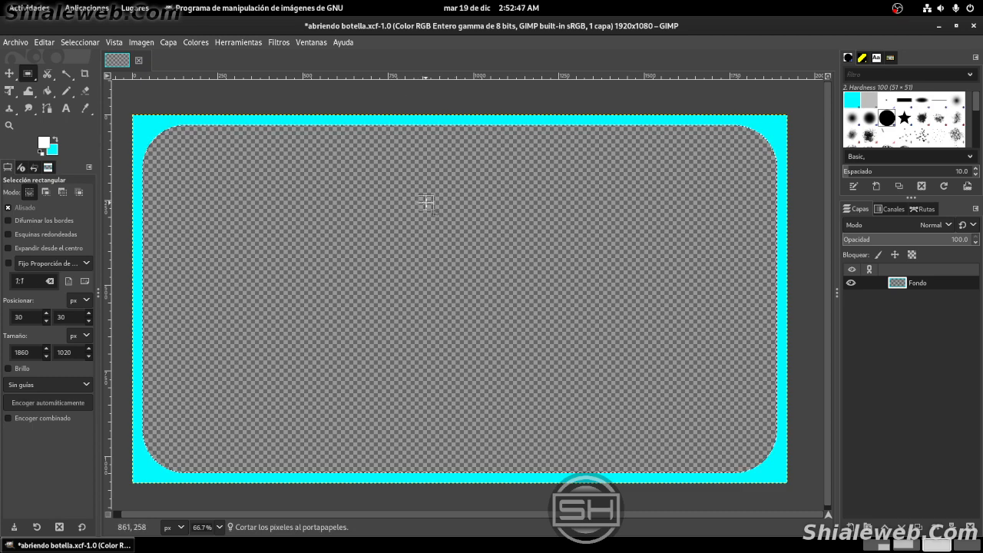
key(ctrl+s)
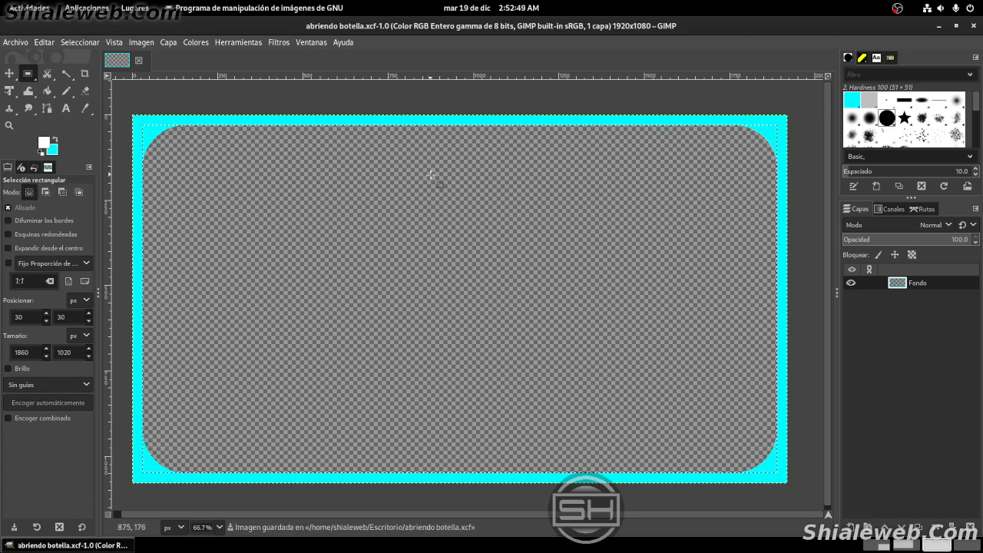
Clear the selection around the cut-out area
click(481, 93)
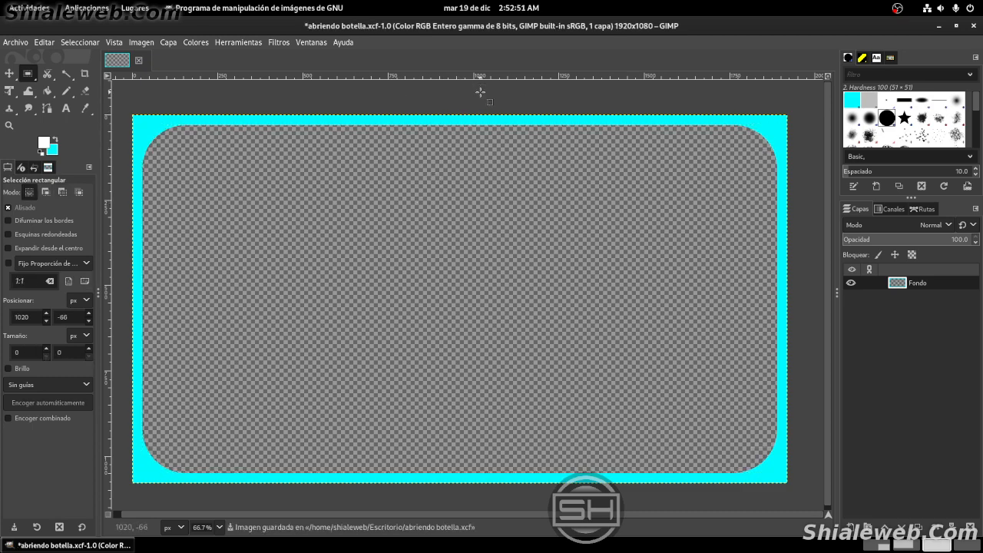
scroll(468, 116, down, 3)
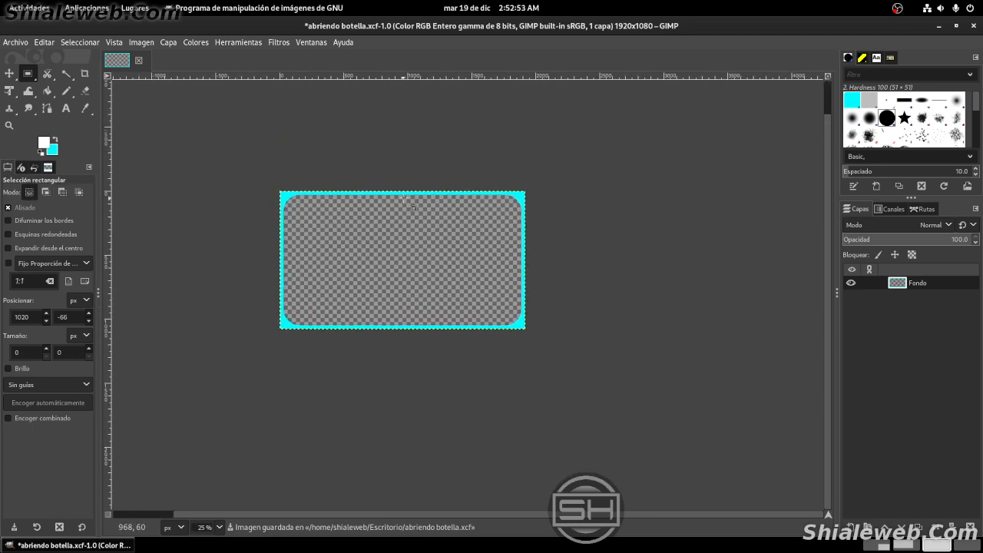
scroll(474, 215, up, 1)
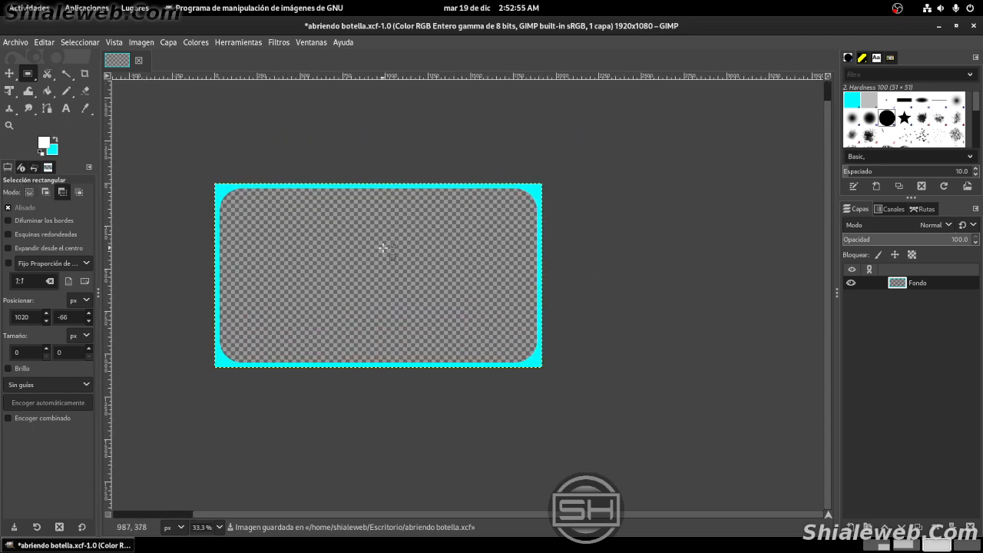
scroll(390, 254, up, 1)
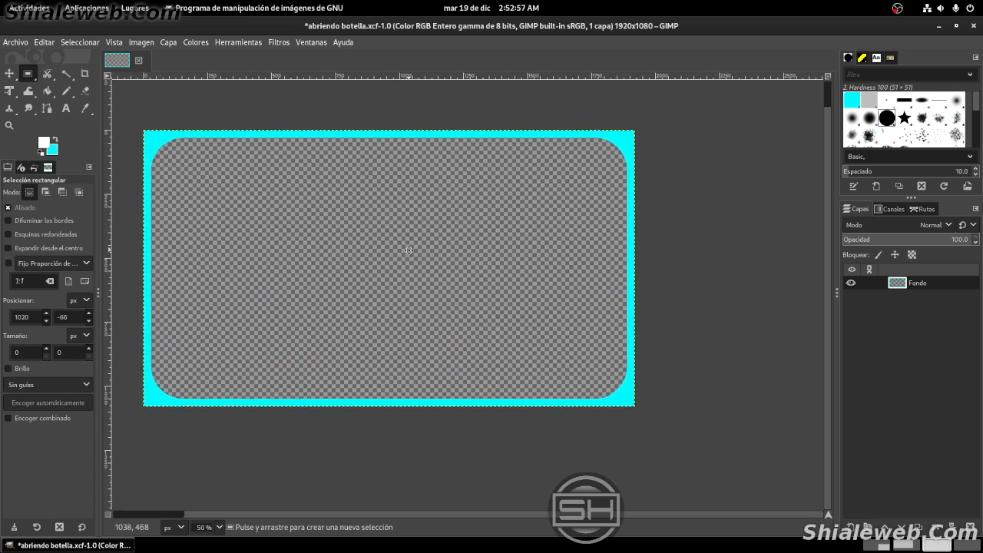
Colorize the Fondo frame blue with hue 0.6422, saturation 0.6716 and lightness -0.270, and save the image
click(194, 43)
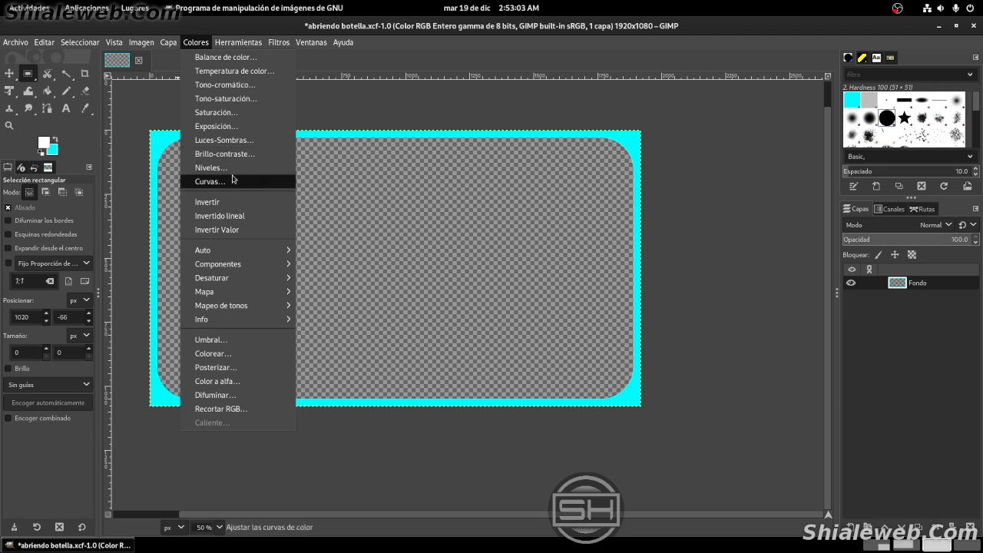
mouse_move(241, 256)
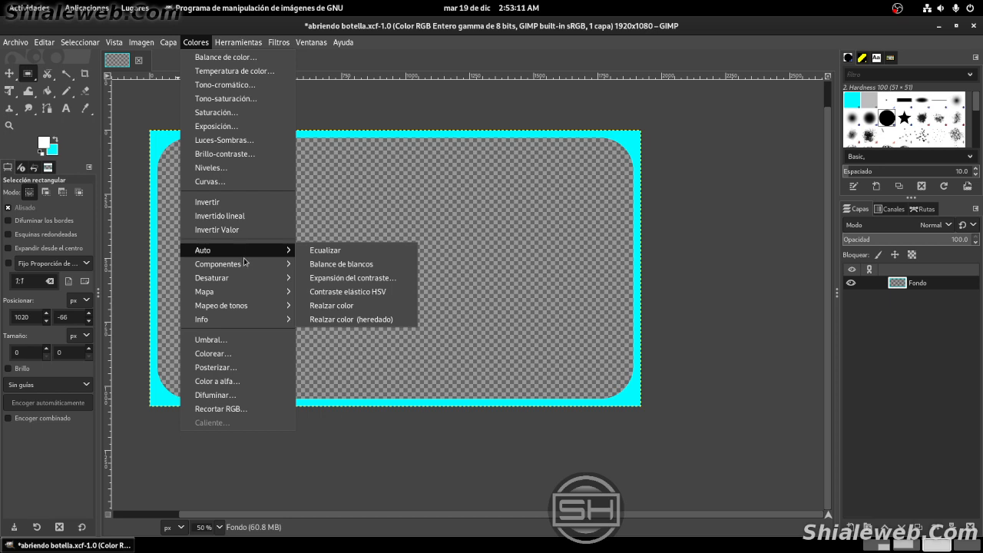
mouse_move(253, 280)
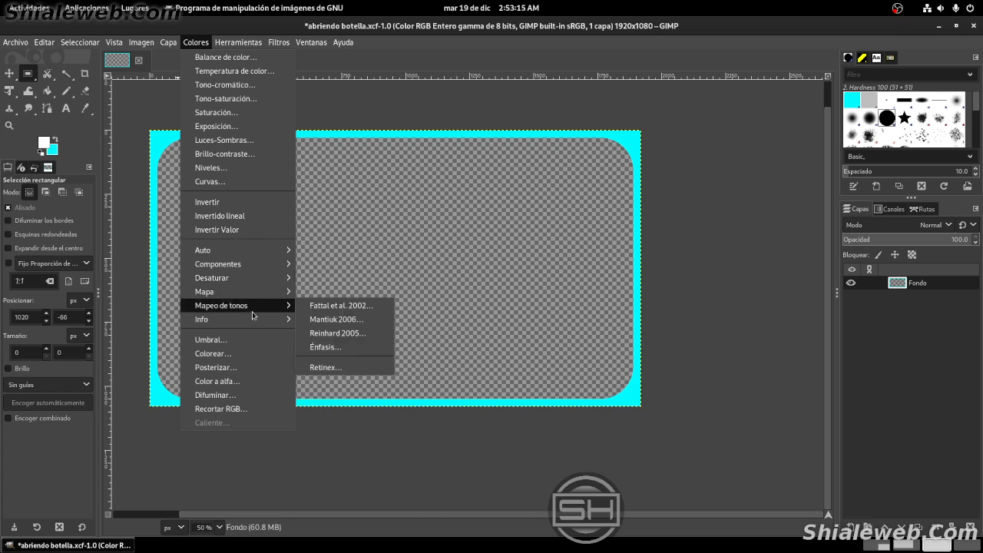
mouse_move(253, 316)
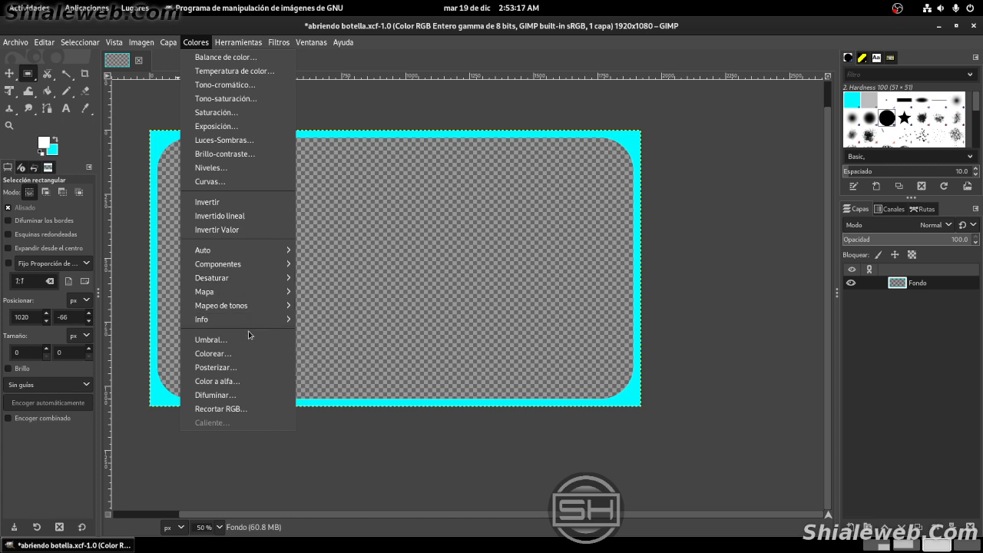
click(213, 353)
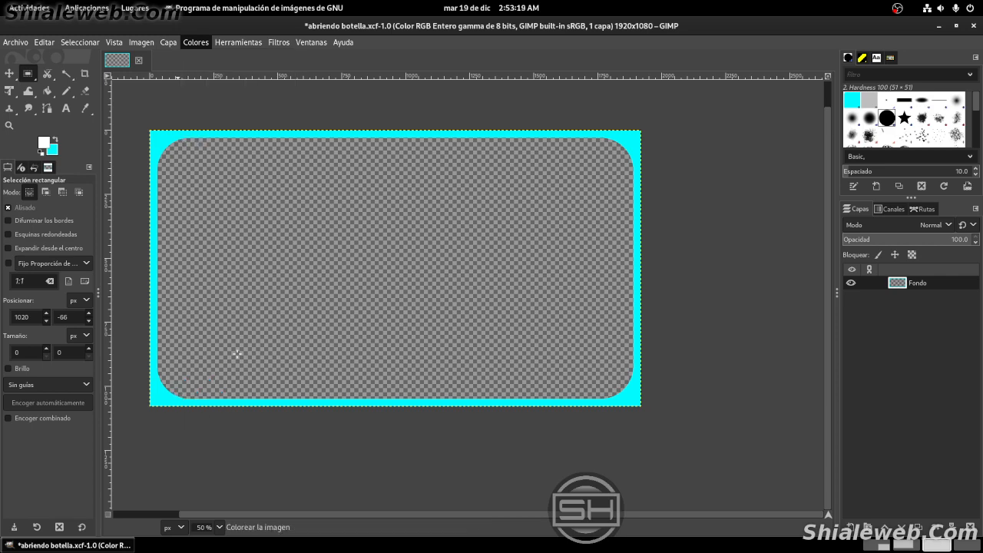
drag(390, 165, 585, 170)
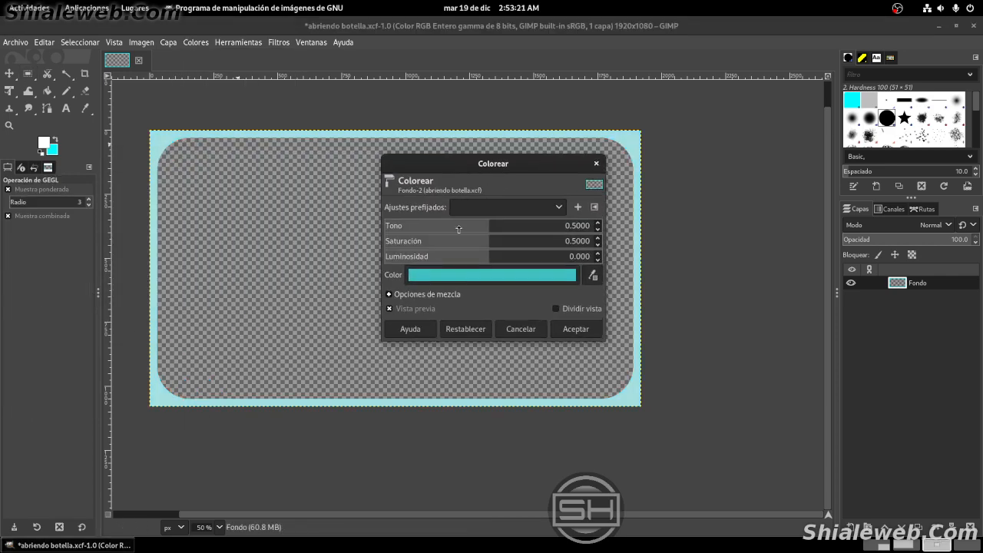
drag(494, 227, 557, 229)
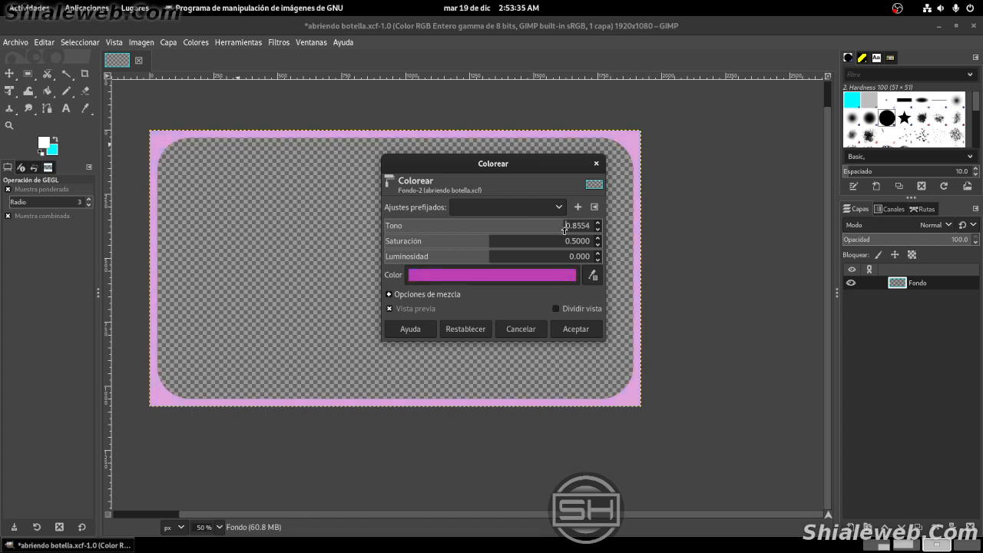
drag(608, 229, 461, 260)
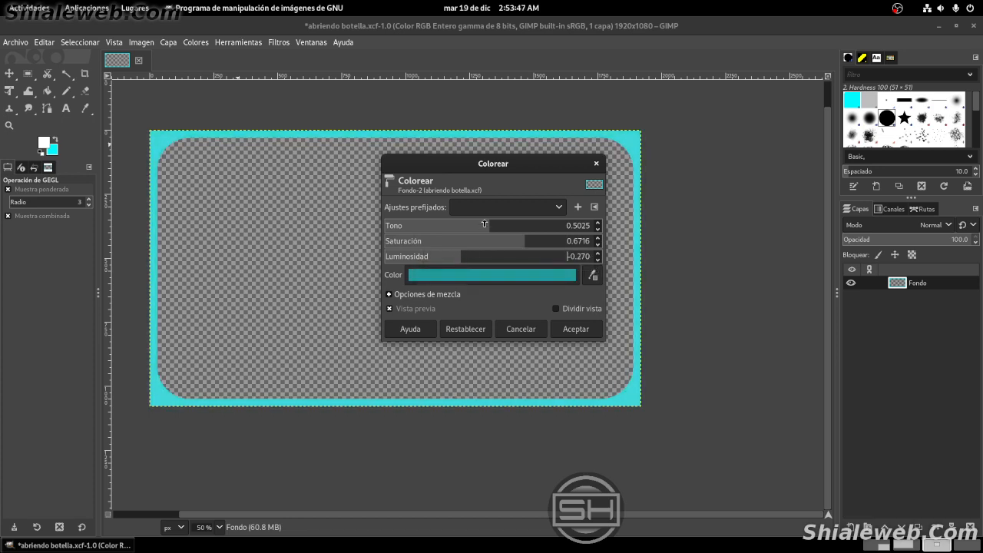
drag(484, 224, 515, 227)
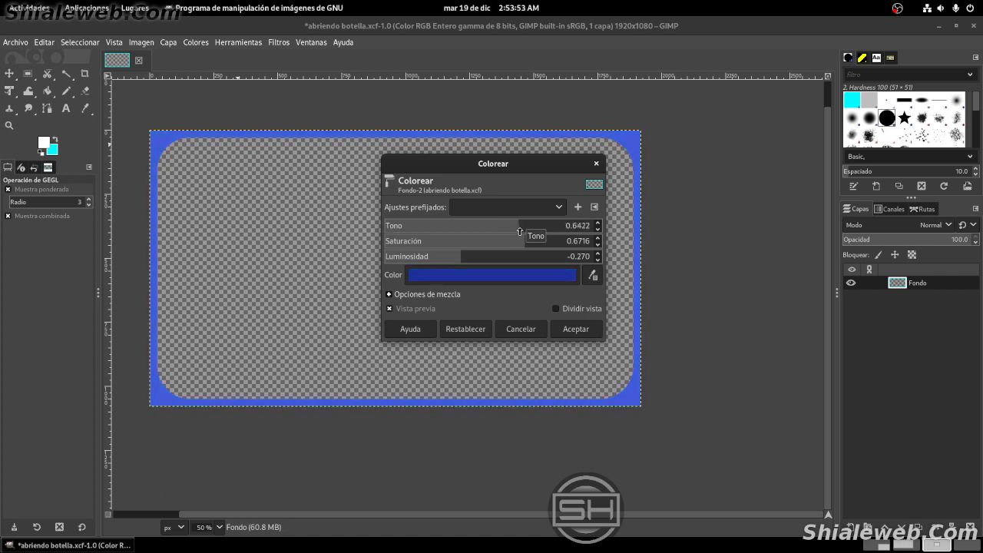
click(576, 329)
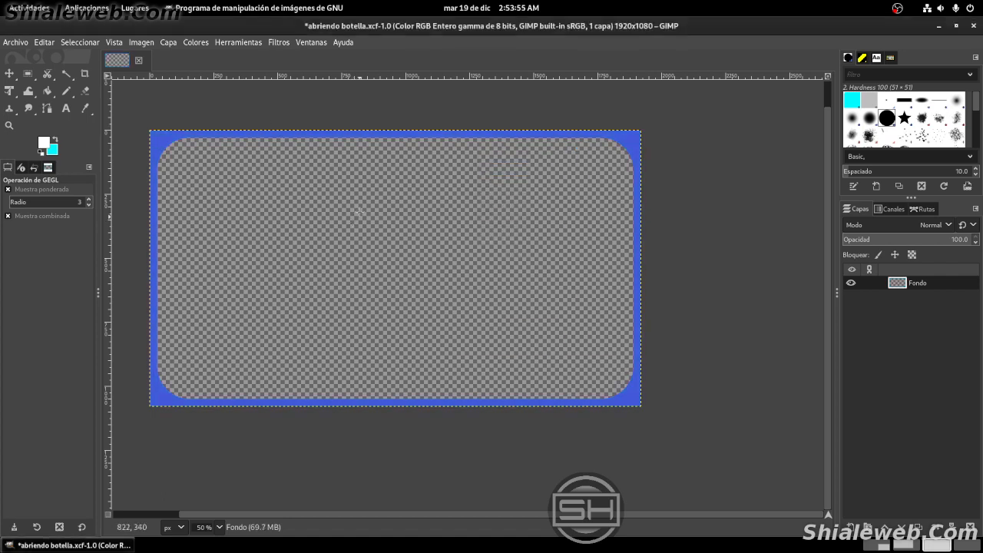
key(ctrl+s)
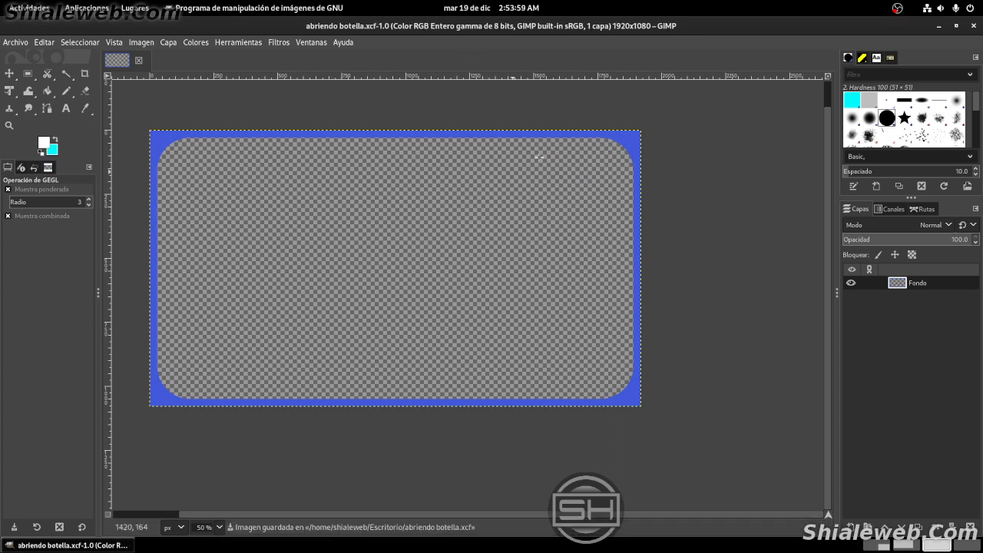
Add marca de agua.png from the Imágenes folder to the image as a new layer
click(134, 7)
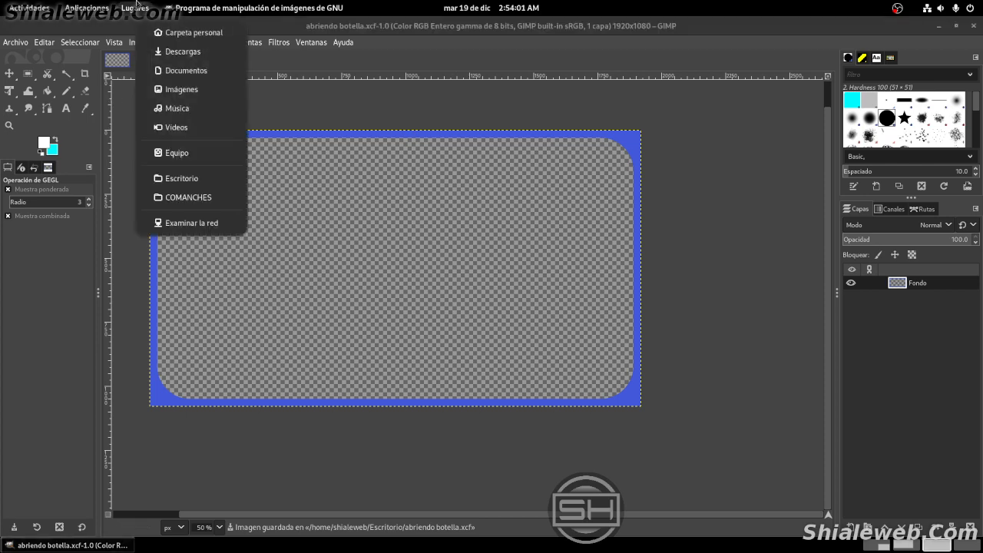
click(187, 90)
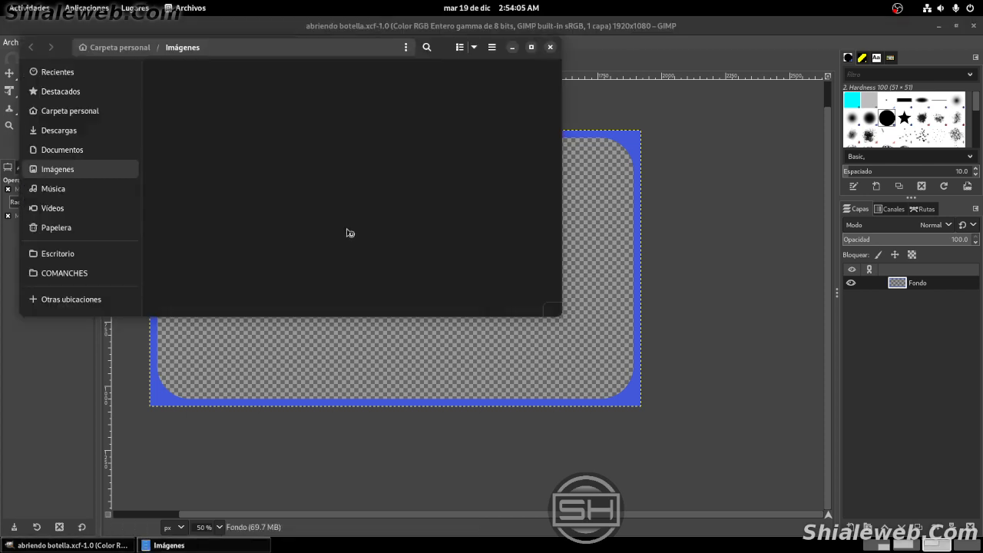
click(438, 192)
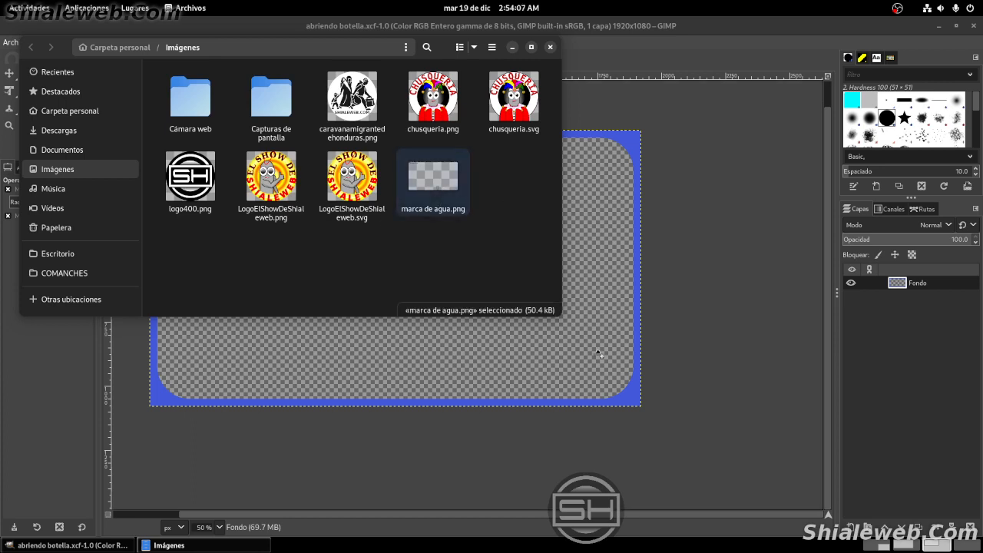
drag(612, 358, 615, 359)
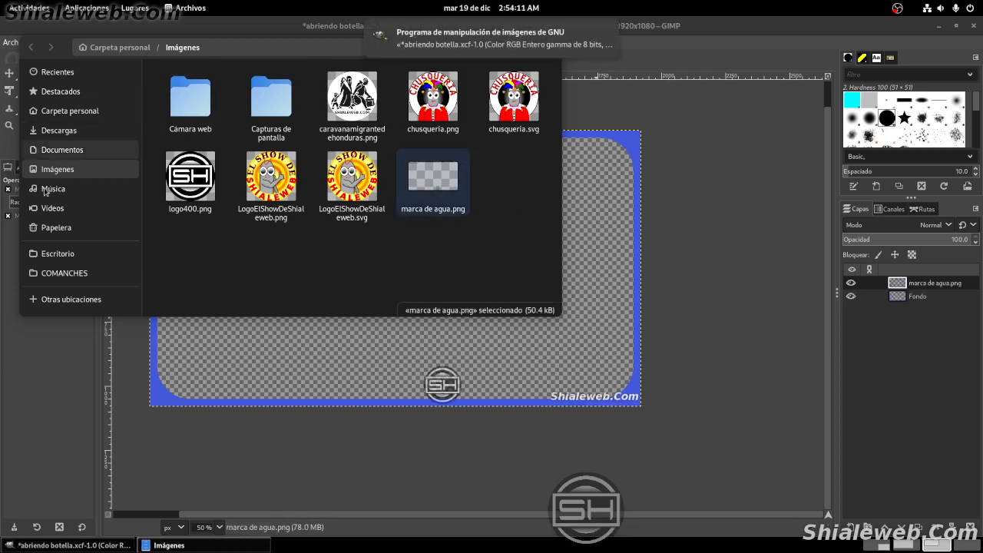
Add directo.png from the WIP folder inside Escritorio to the image as a new layer
click(66, 253)
scroll(334, 210, down, 10)
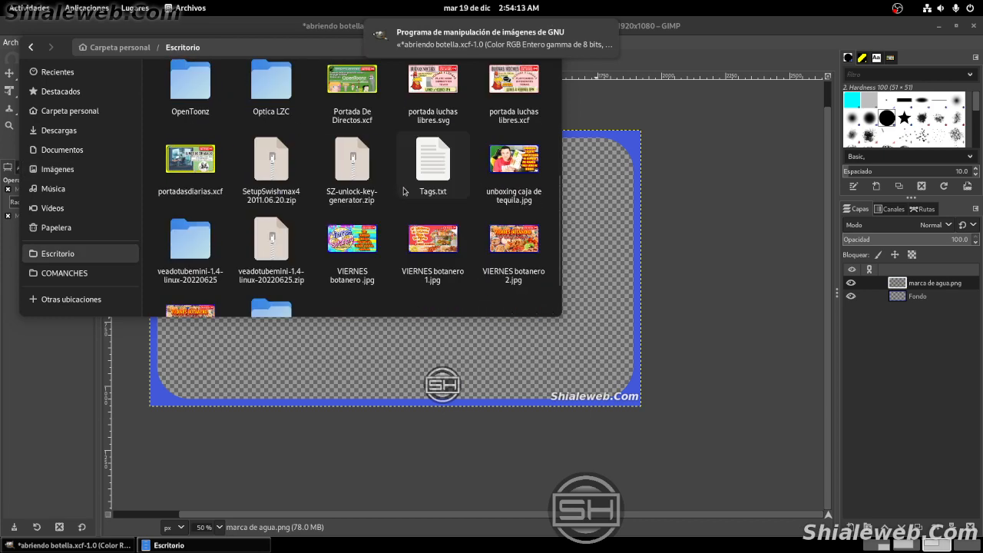
double_click(295, 269)
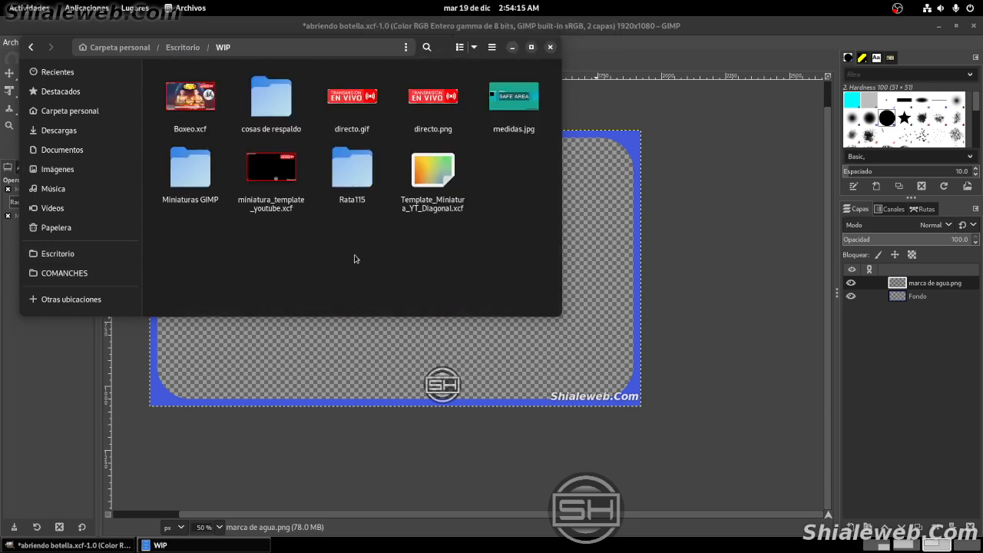
drag(434, 107, 607, 297)
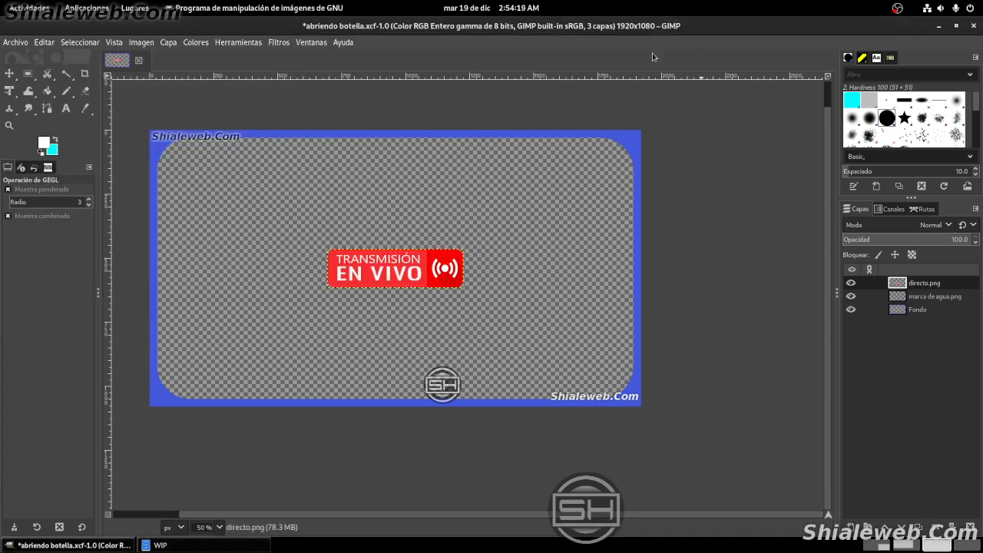
Move the directo.png badge into the upper-right corner of the canvas, just inside the blue frame
key(XF86AudioLowerVolume)
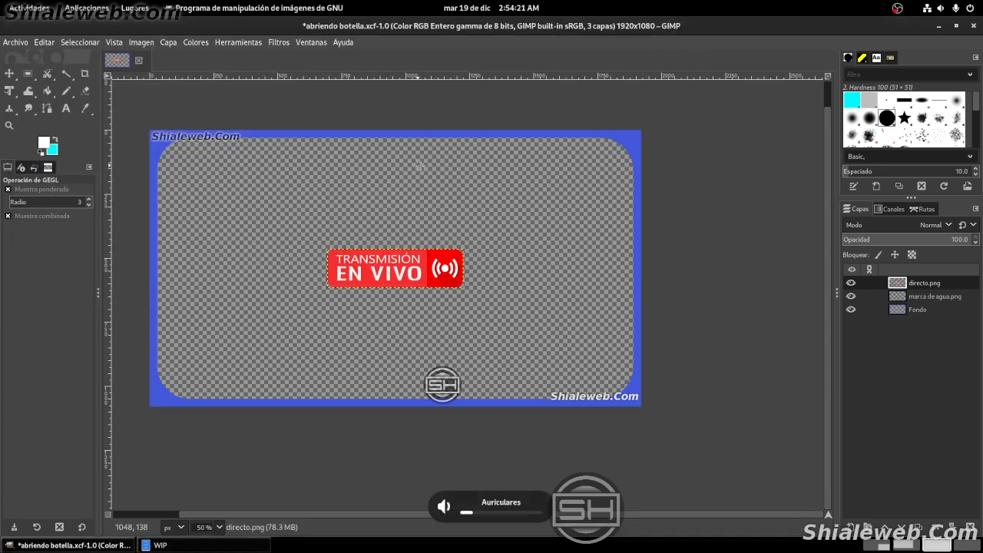
key(m)
drag(410, 279, 564, 179)
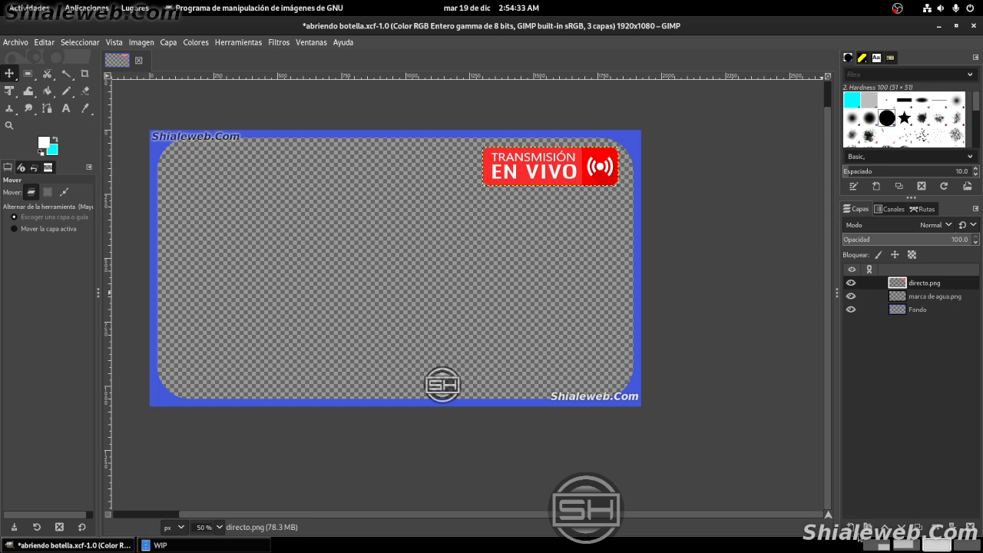
Create a new layer group above the directo.png layer and name it marco
click(868, 526)
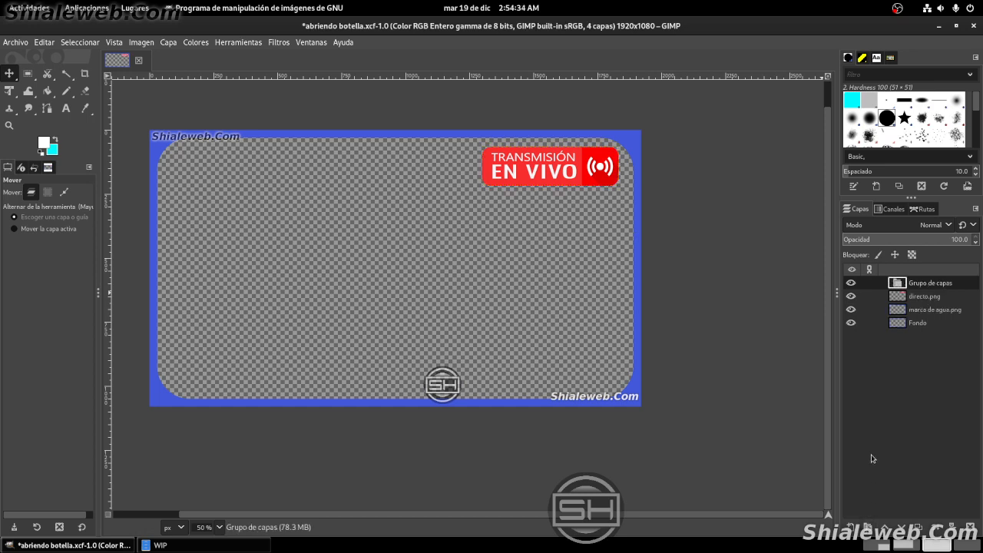
double_click(931, 282)
text(ma)
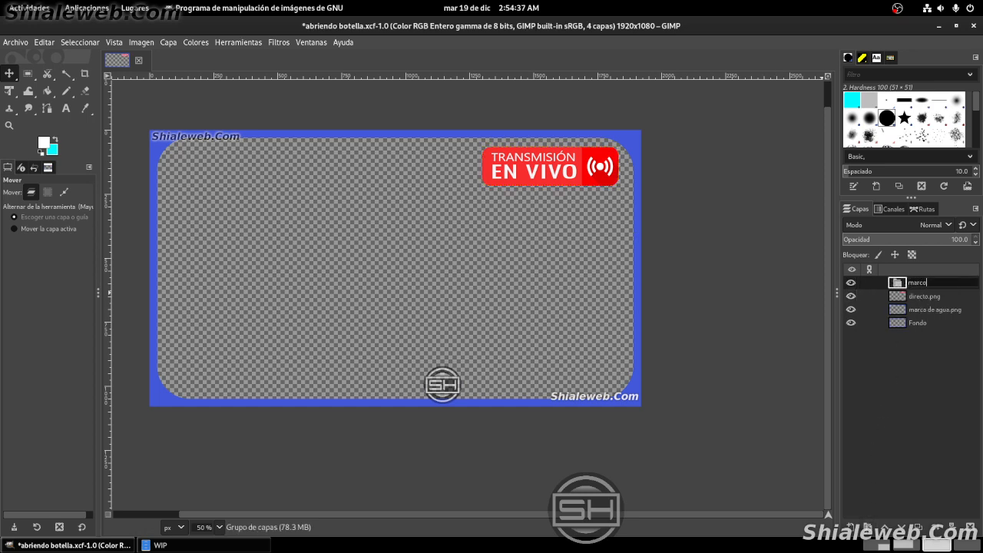
text(rco)
key(Return)
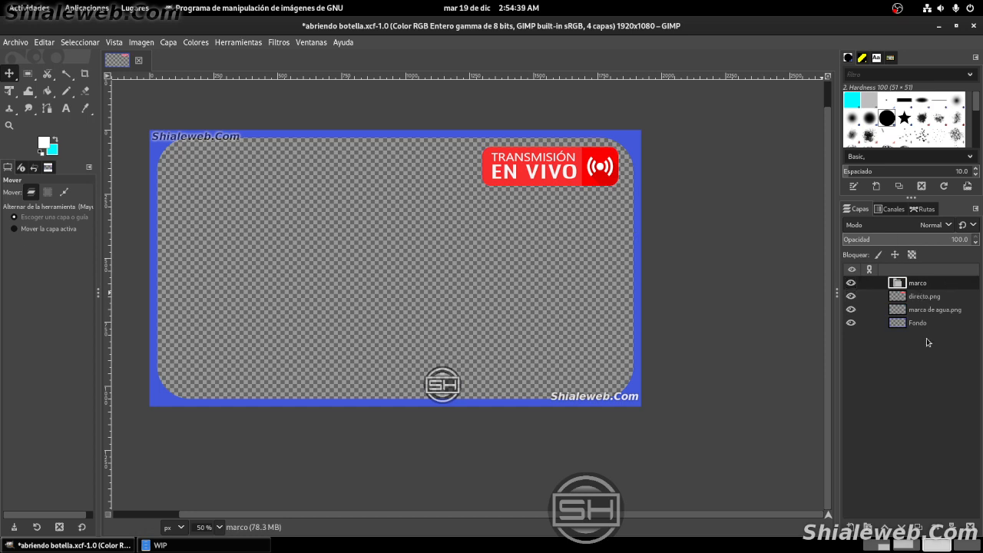
Move the three layers into the marco group, ordered marca de agua.png, Fondo, directo.png, and save the image
drag(920, 323, 914, 284)
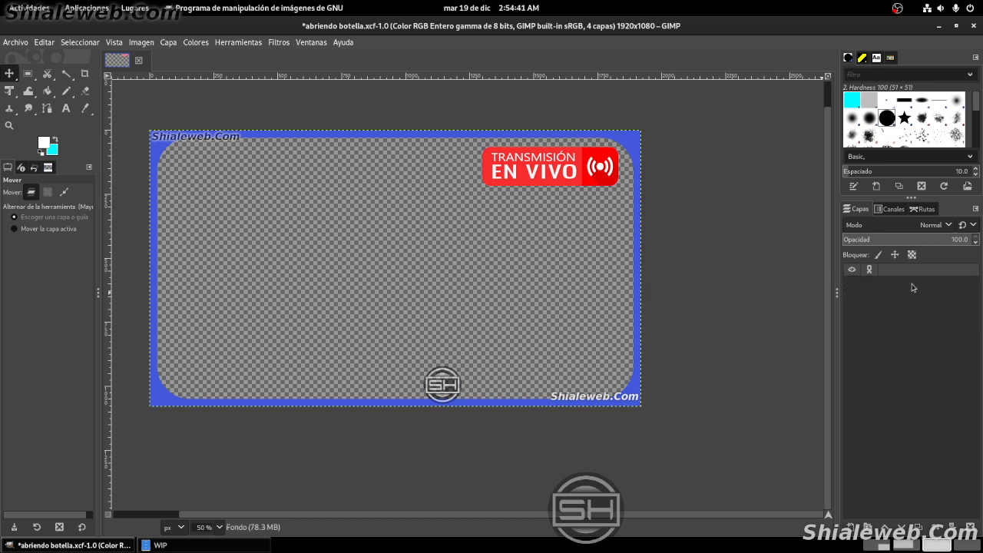
drag(914, 328, 914, 297)
drag(904, 329, 902, 297)
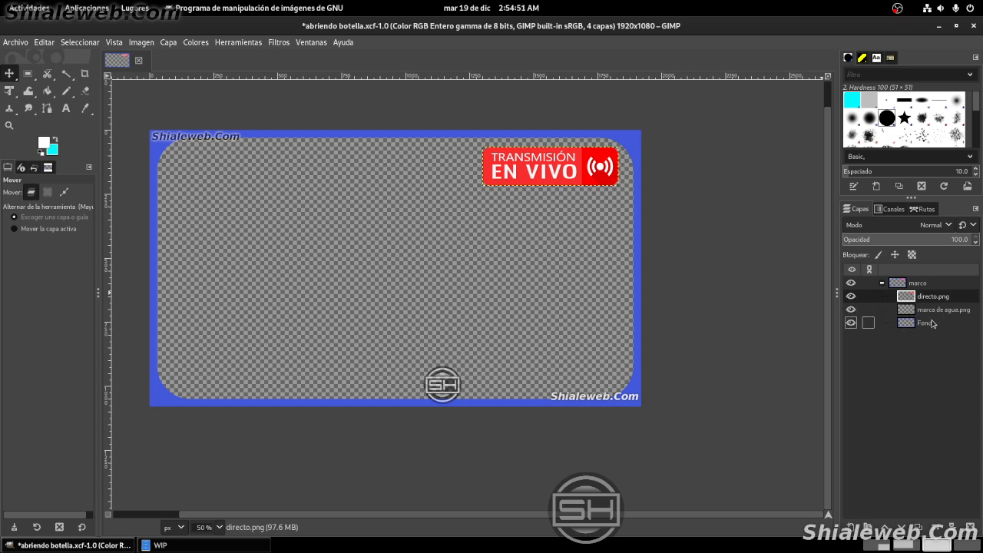
drag(908, 311, 910, 292)
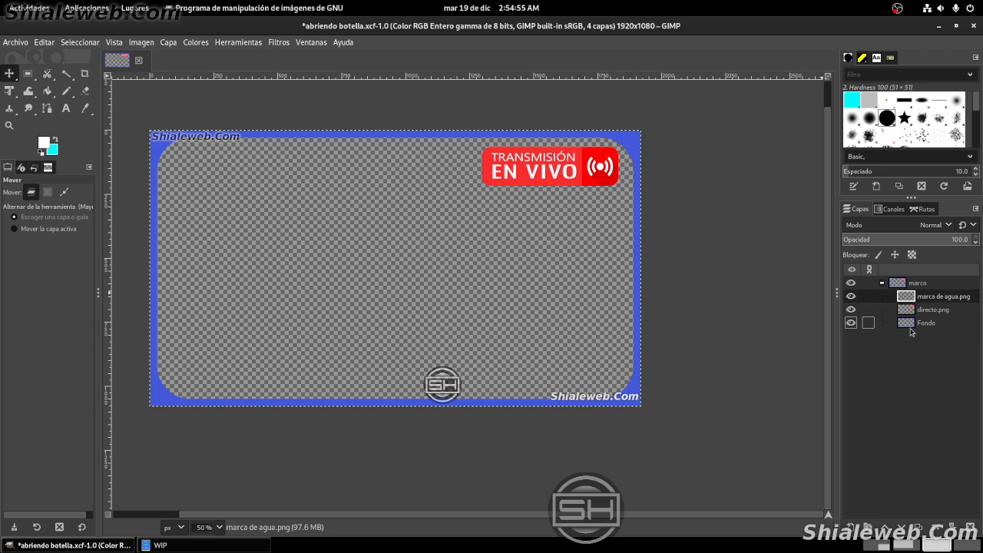
drag(910, 329, 911, 310)
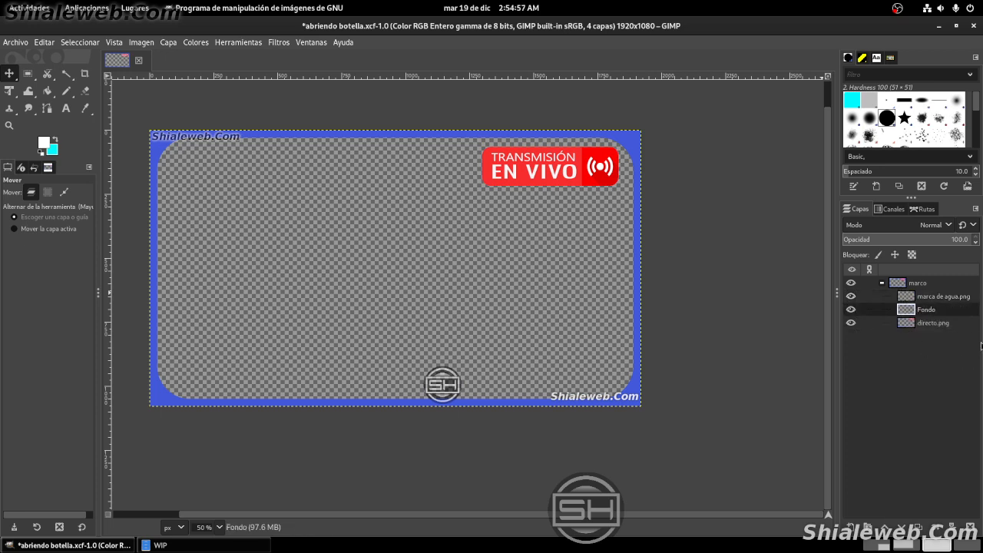
click(16, 43)
click(37, 146)
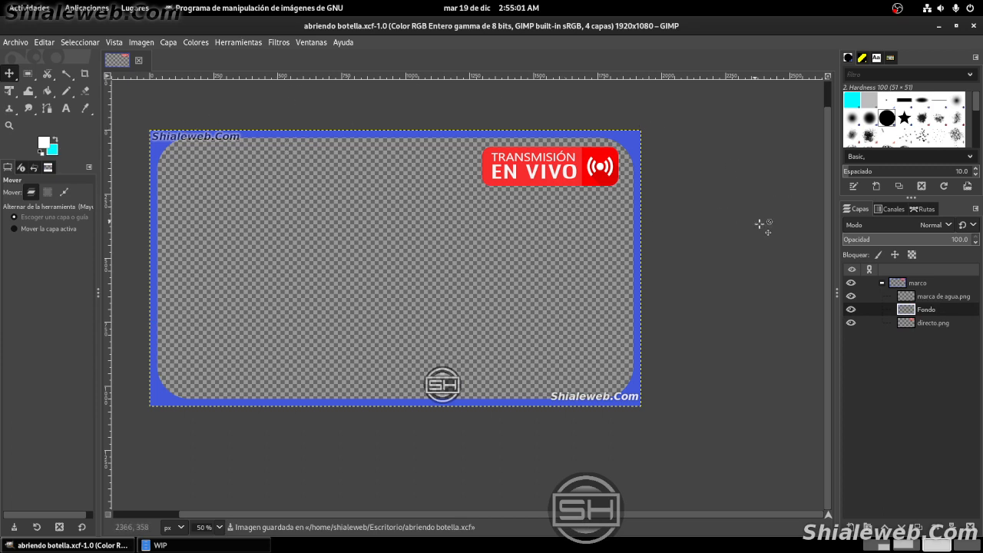
Try a drop shadow with opacity about 1.456 on a duplicate of marca de agua.png, cancel it and delete the duplicate
right_click(937, 299)
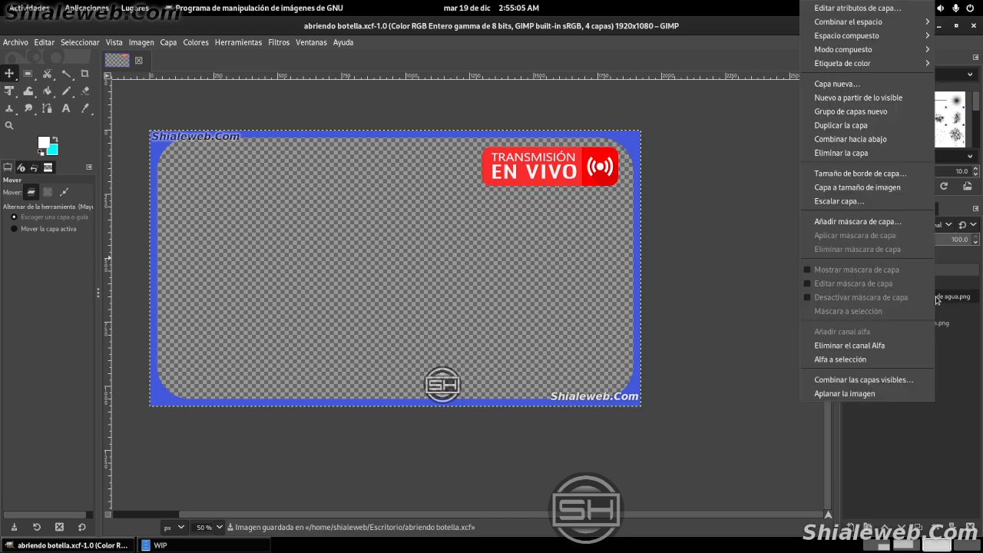
click(860, 125)
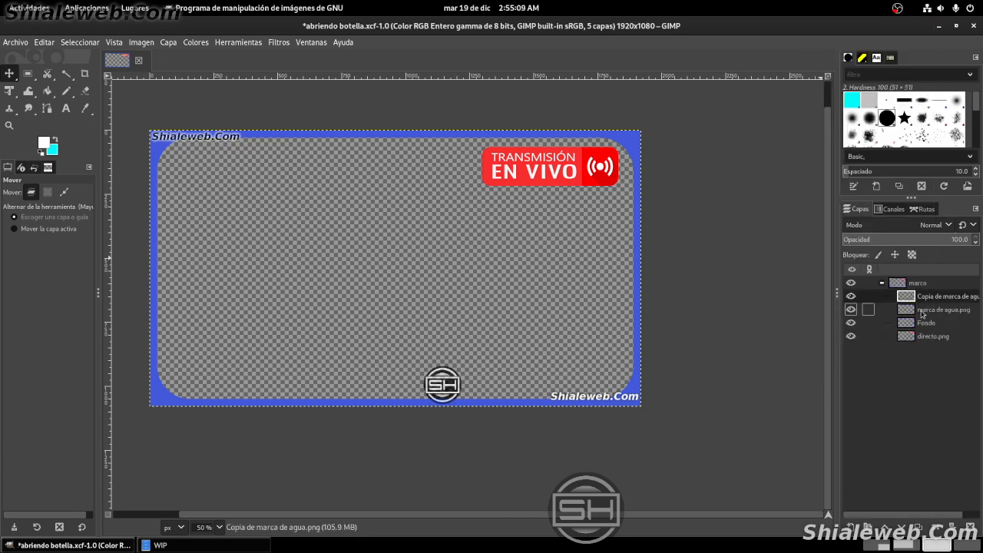
click(270, 44)
mouse_move(315, 161)
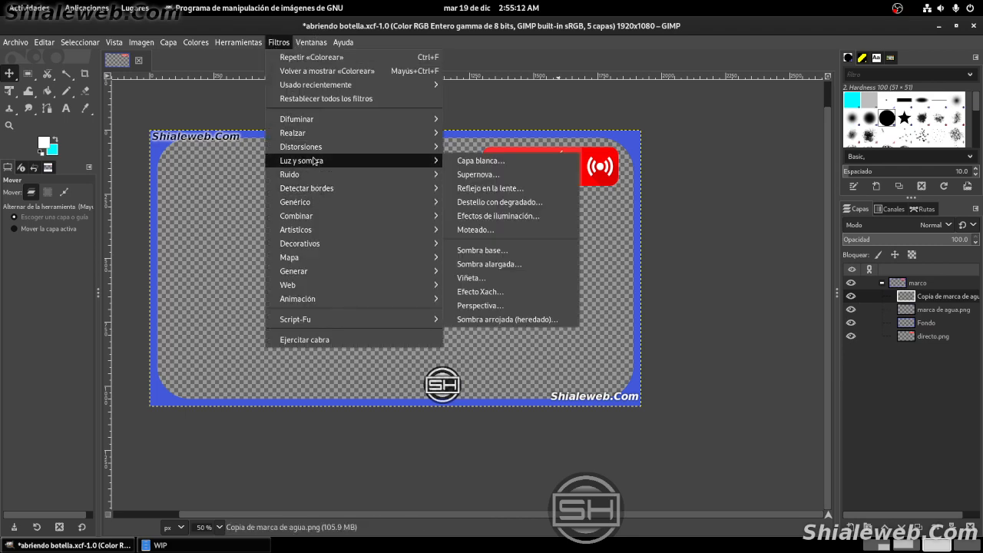
click(521, 251)
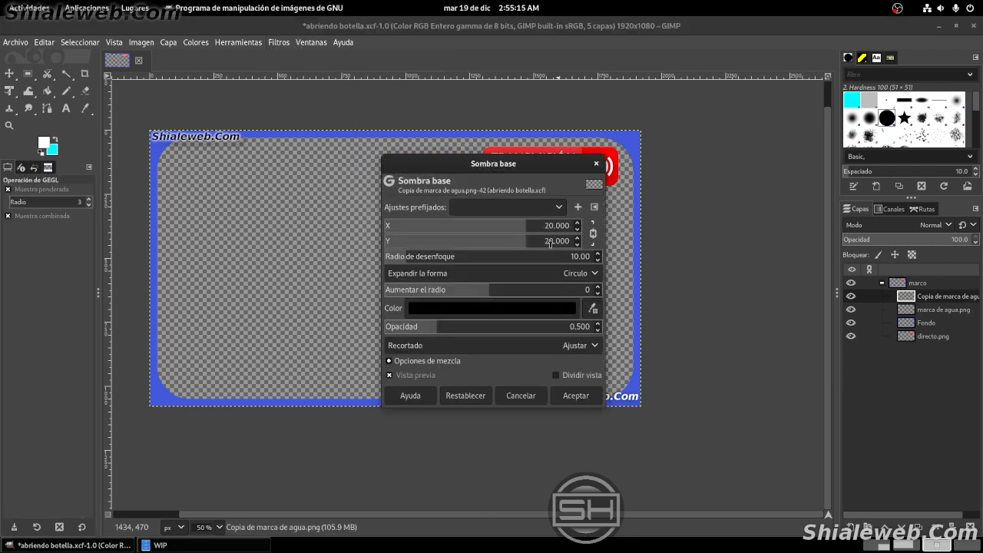
drag(446, 329, 536, 325)
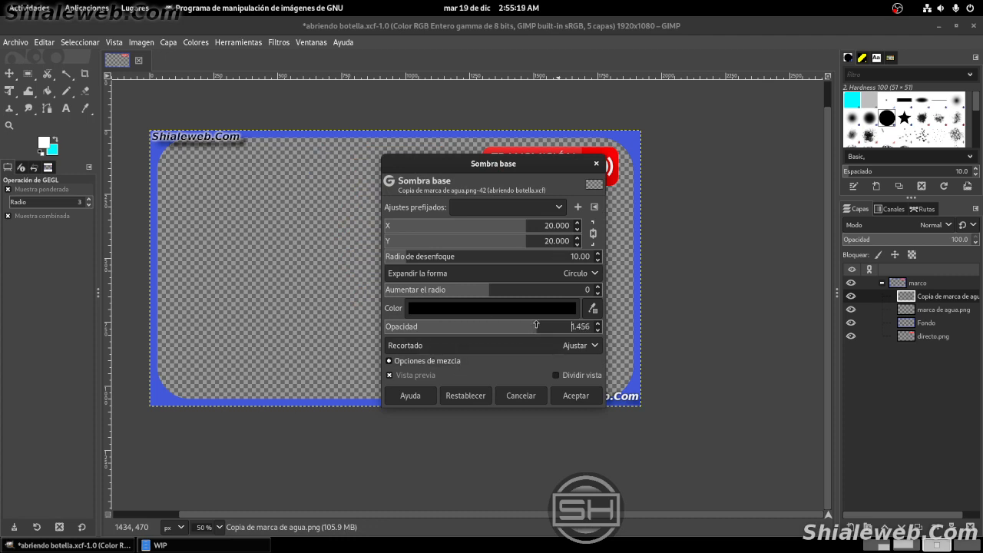
click(511, 398)
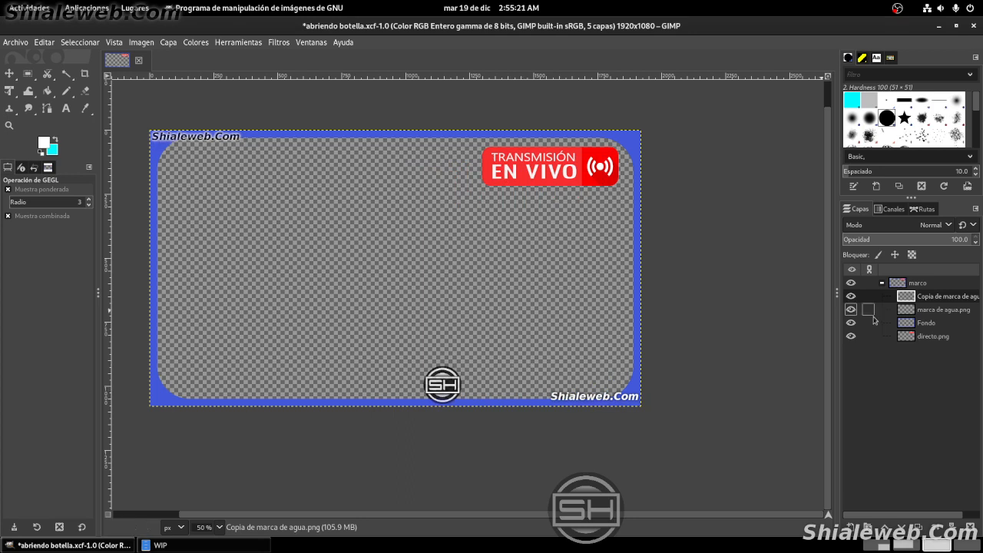
click(940, 312)
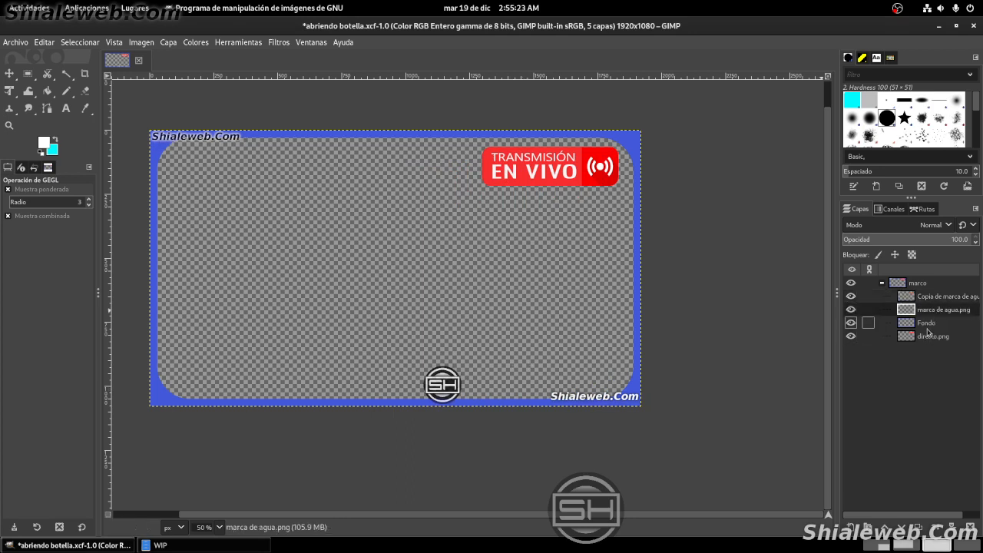
click(928, 299)
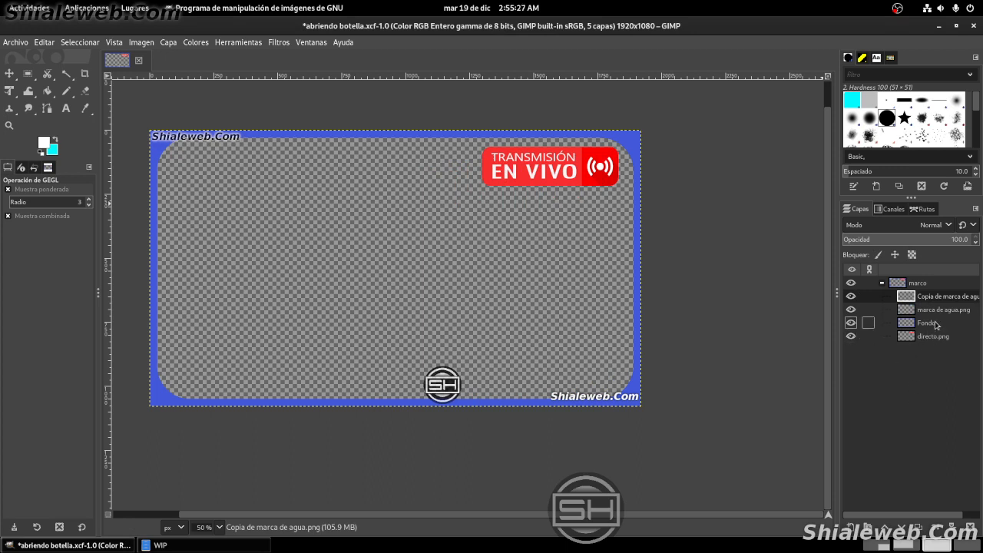
click(970, 527)
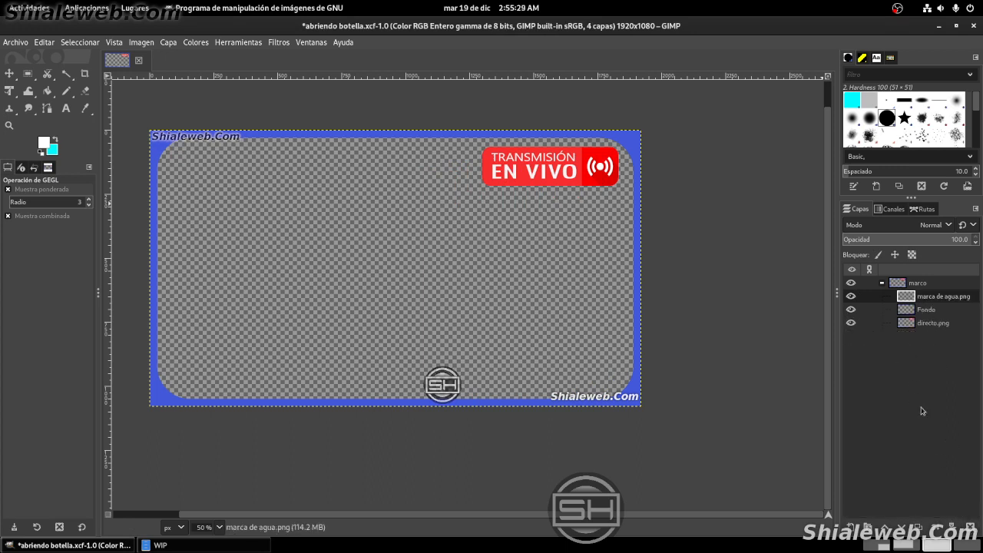
Duplicate the Fondo layer and open the Sombra base filter for the copy, uncovering more of the frame
right_click(923, 312)
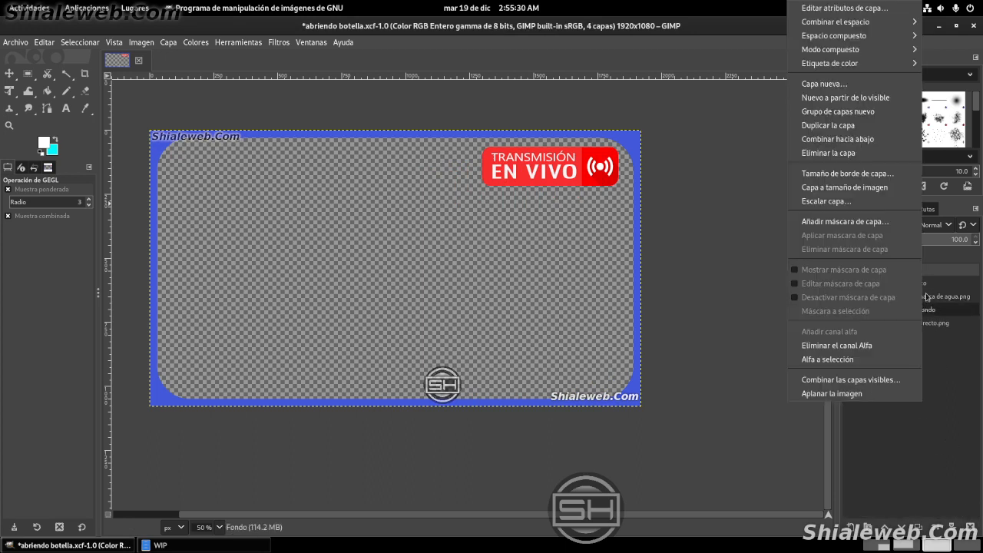
click(852, 125)
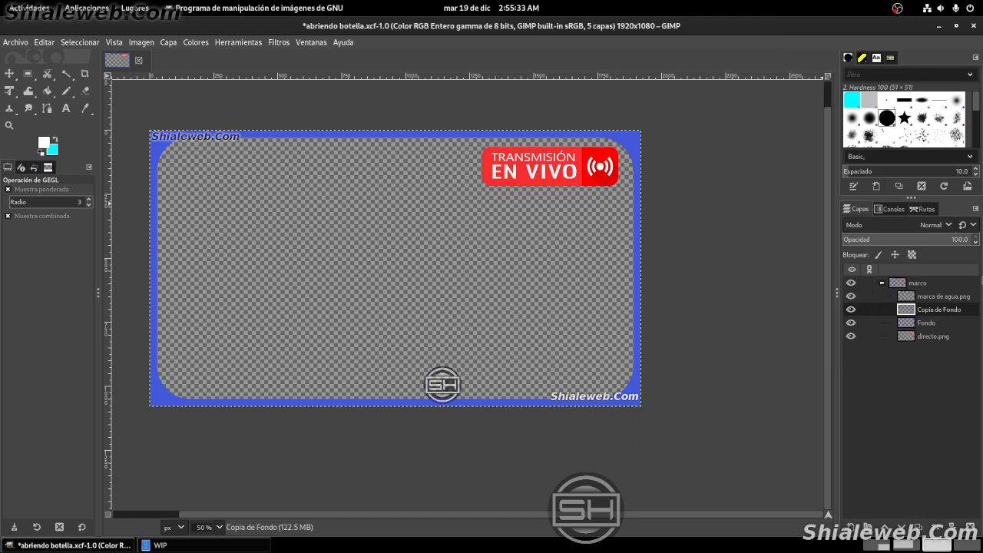
click(279, 42)
mouse_move(305, 216)
mouse_move(305, 161)
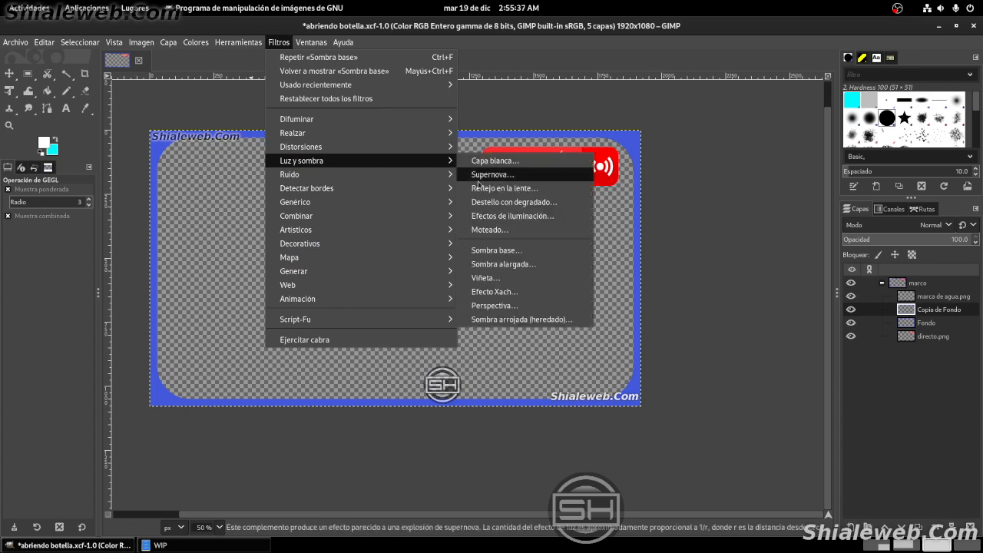
click(496, 250)
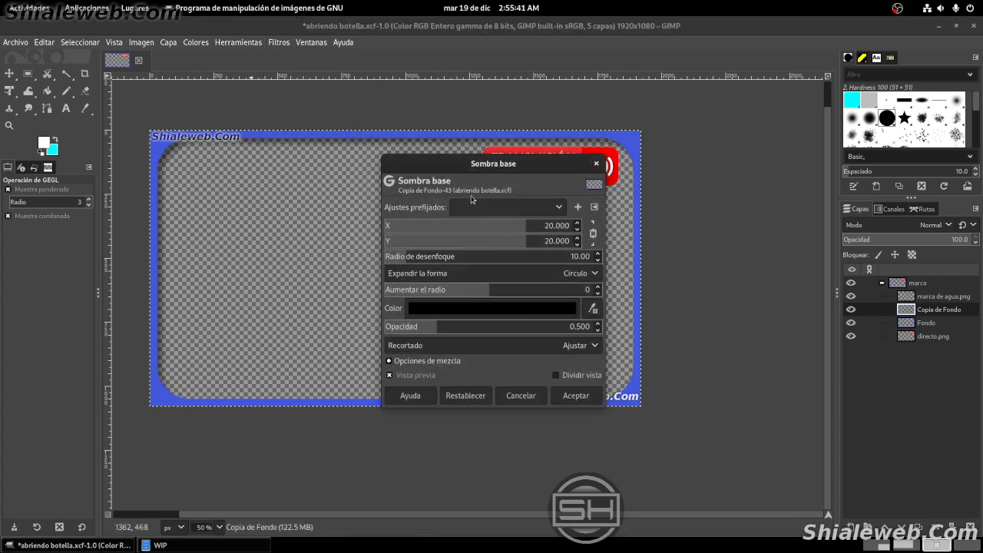
drag(493, 165, 484, 138)
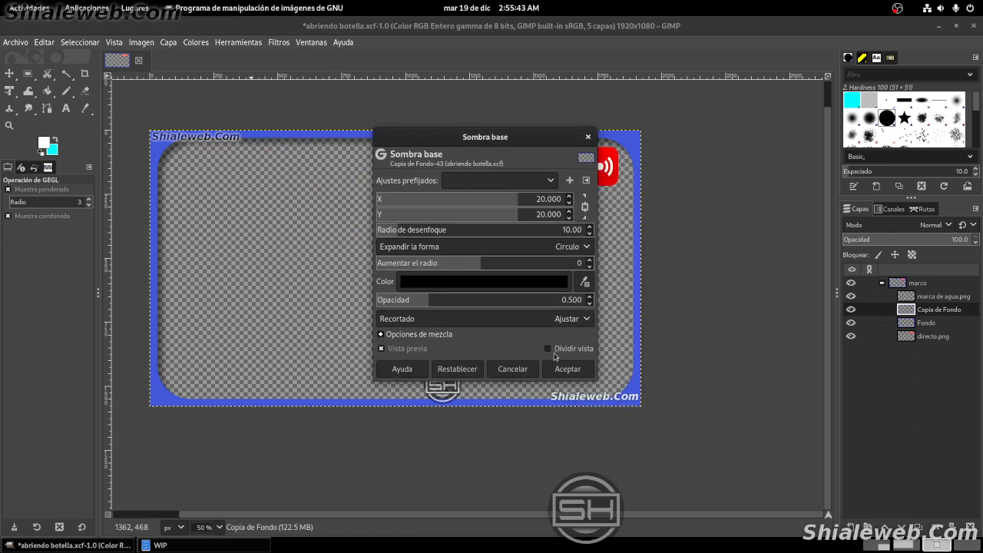
Set the drop shadow's opacity to 1 for the Fondo copy
click(560, 299)
key(BackSpace)
key(BackSpace)
key(BackSpace)
key(BackSpace)
key(BackSpace)
text(1)
key(Return)
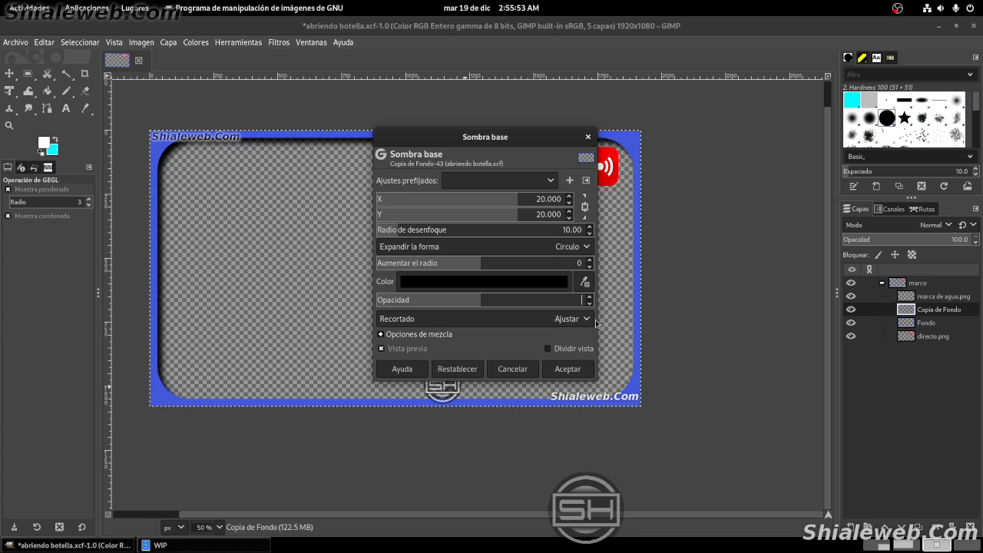
Set the shadow's opacity to 0.5 and apply the drop shadow to the Fondo copy
text(0.5)
key(Return)
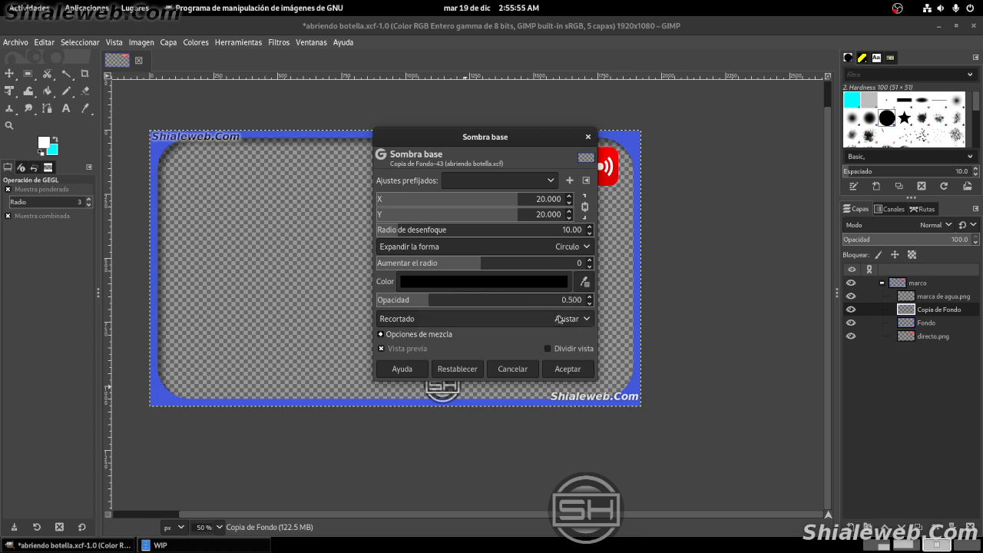
click(577, 371)
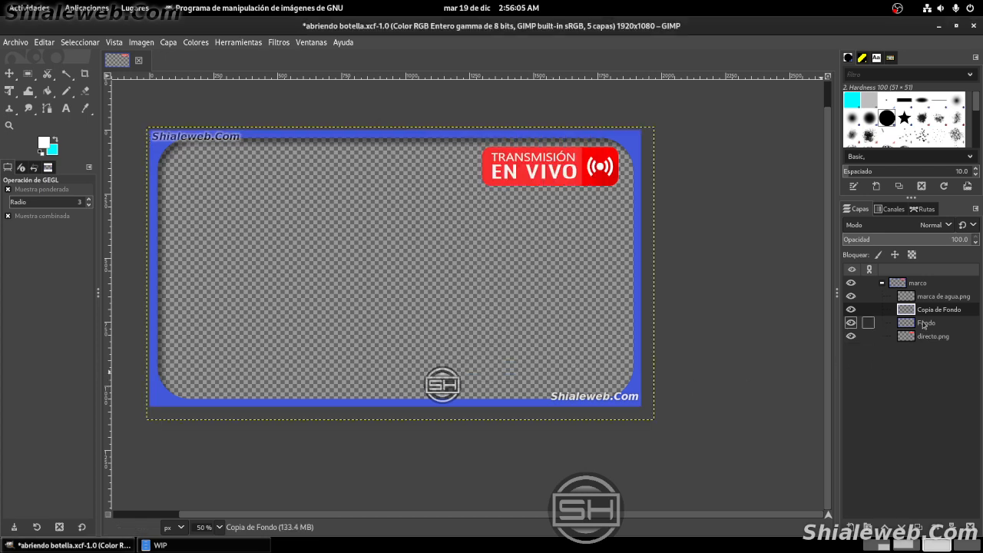
Duplicate the Fondo layer again and apply a Sombra base drop shadow with X and Y offsets of -20 to this copy
right_click(926, 328)
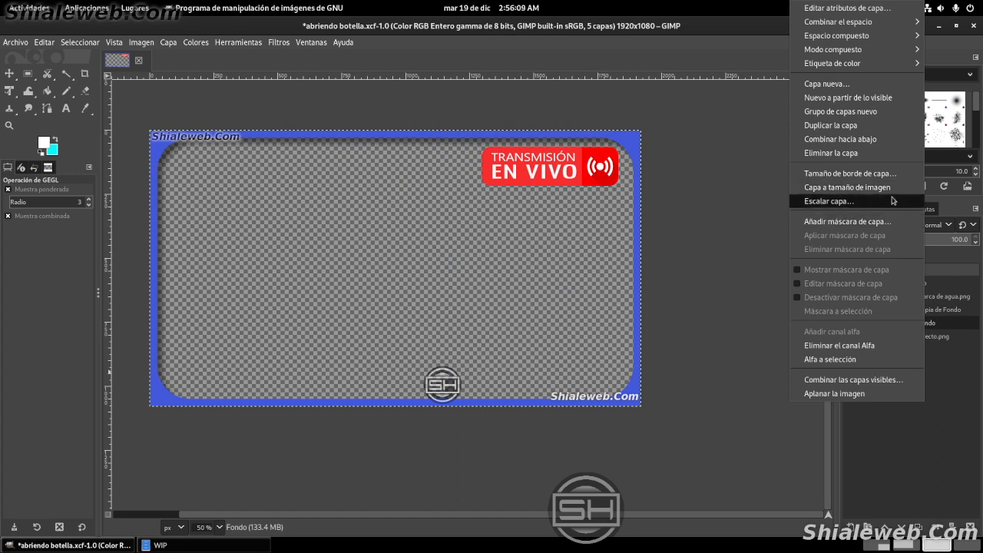
click(876, 127)
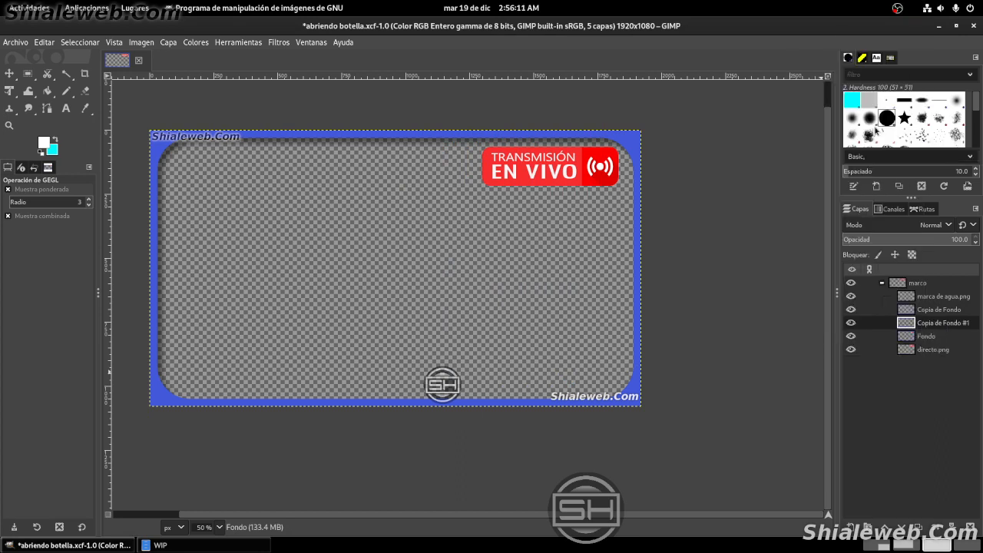
click(278, 43)
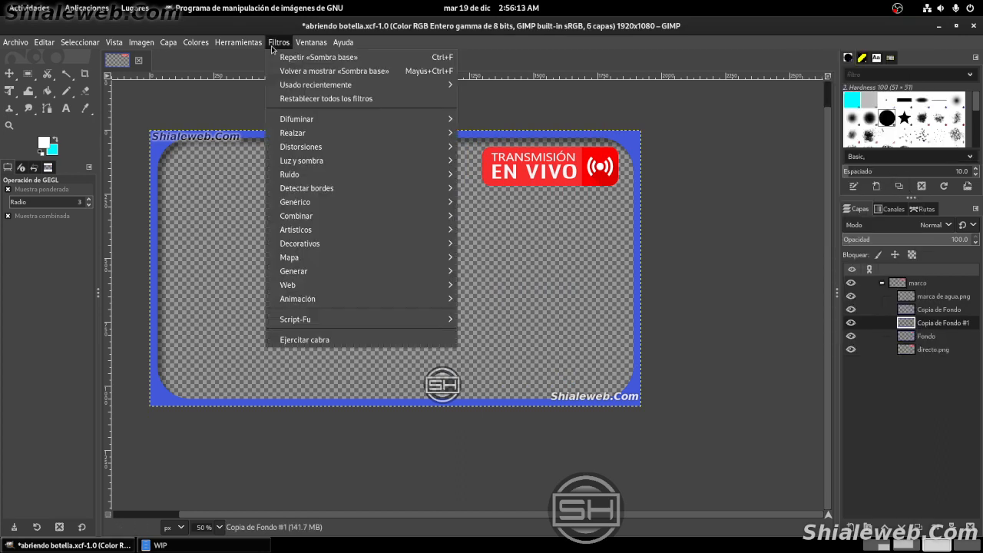
mouse_move(311, 167)
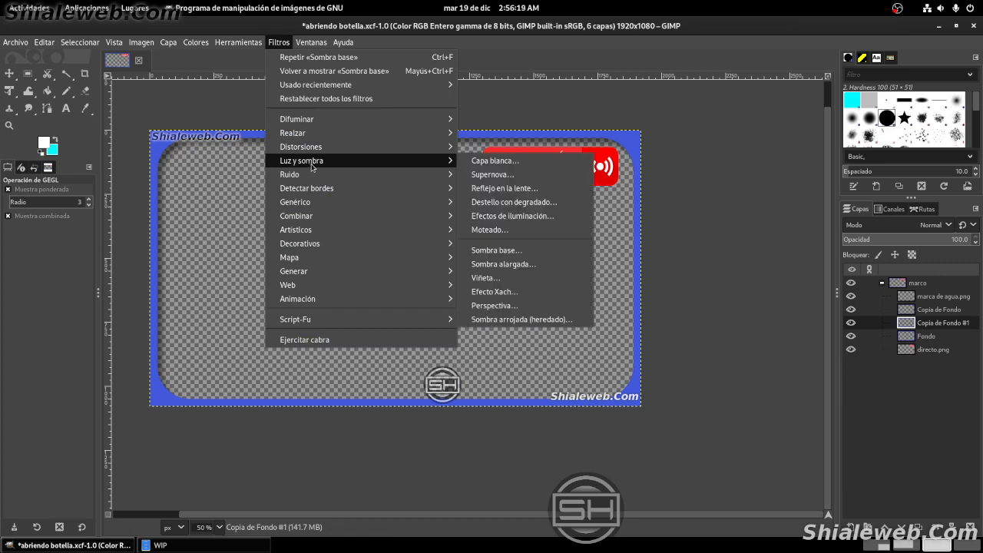
click(519, 252)
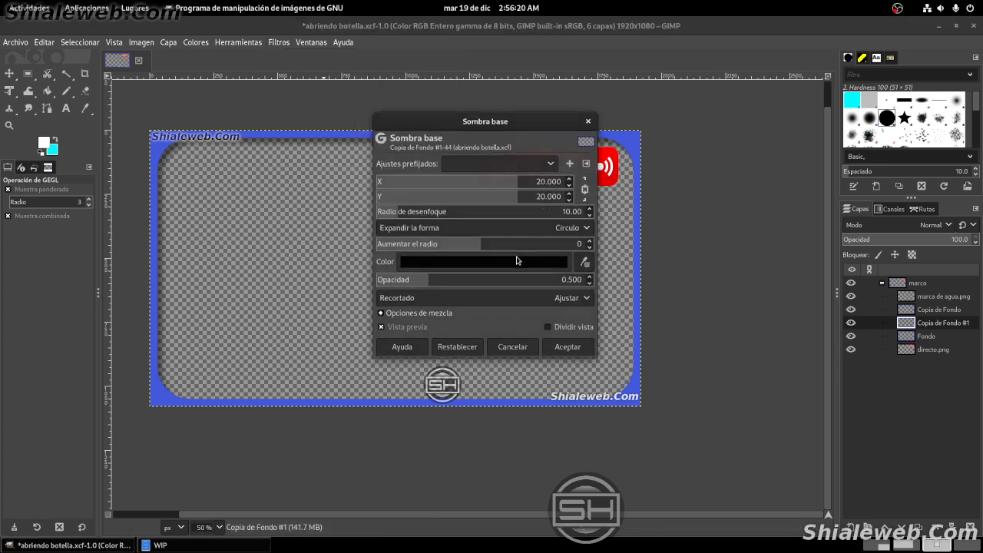
click(504, 181)
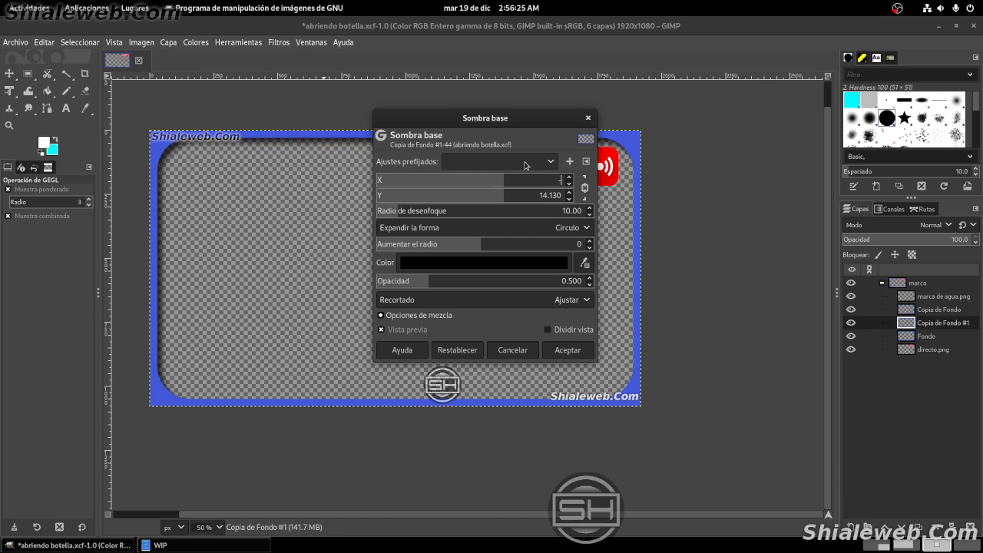
text(-20)
key(Return)
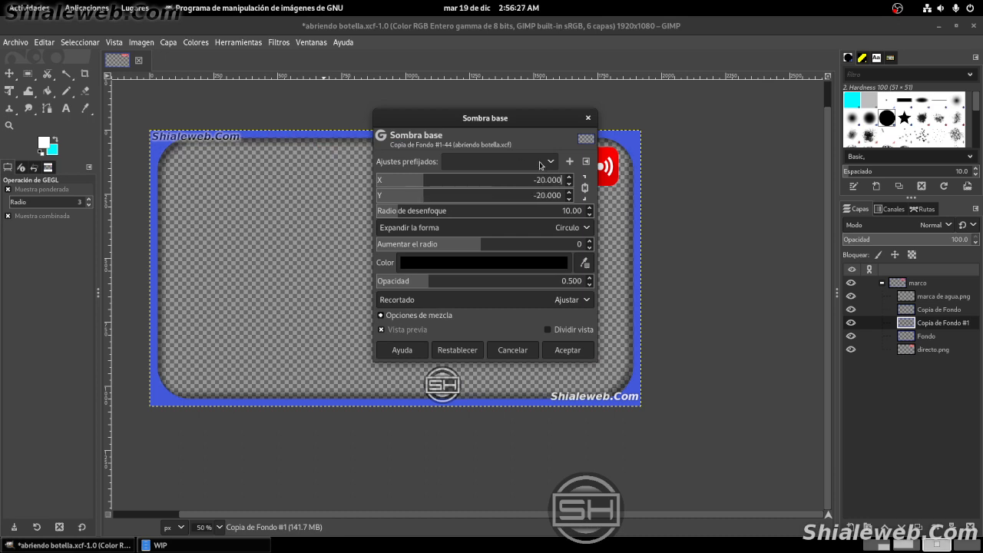
drag(507, 119, 578, 192)
click(643, 424)
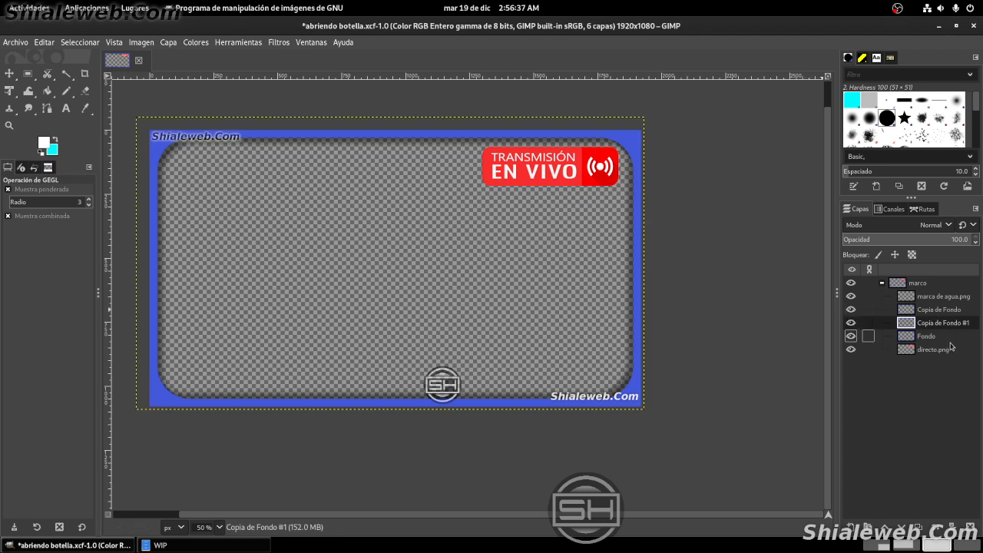
Merge Copia de Fondo down into Copia de Fondo #1 and rename the merged layer marco sombra
click(852, 310)
click(852, 311)
right_click(932, 311)
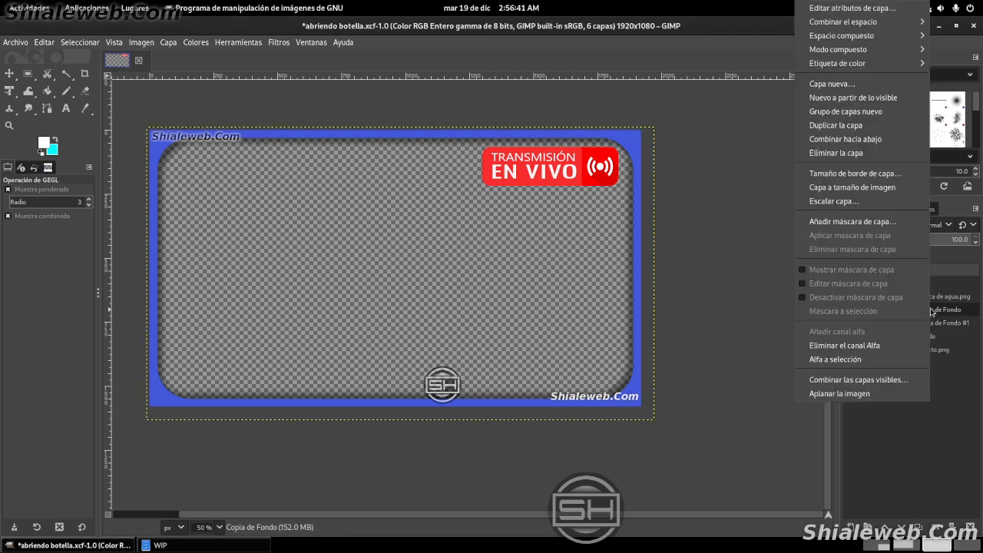
click(855, 139)
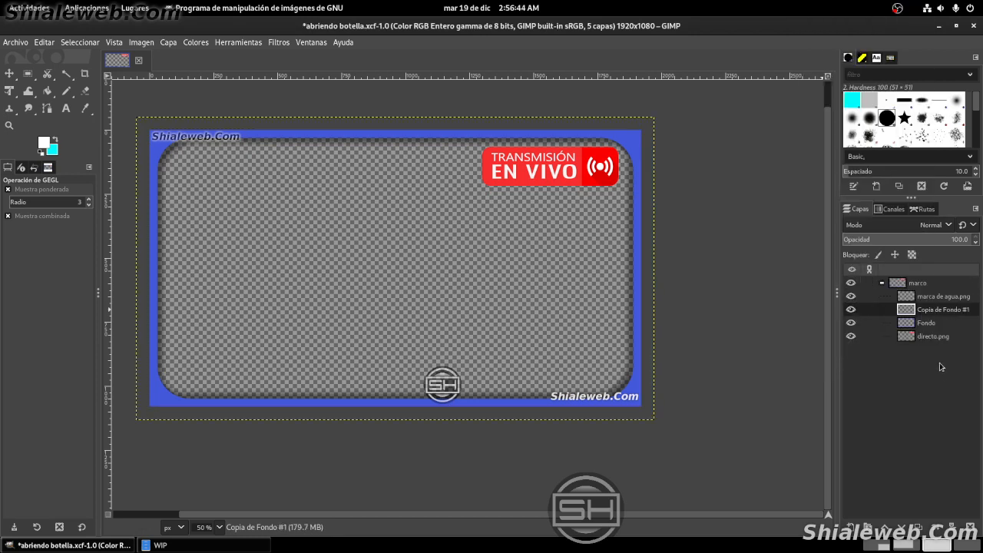
double_click(940, 309)
text(marco sombra)
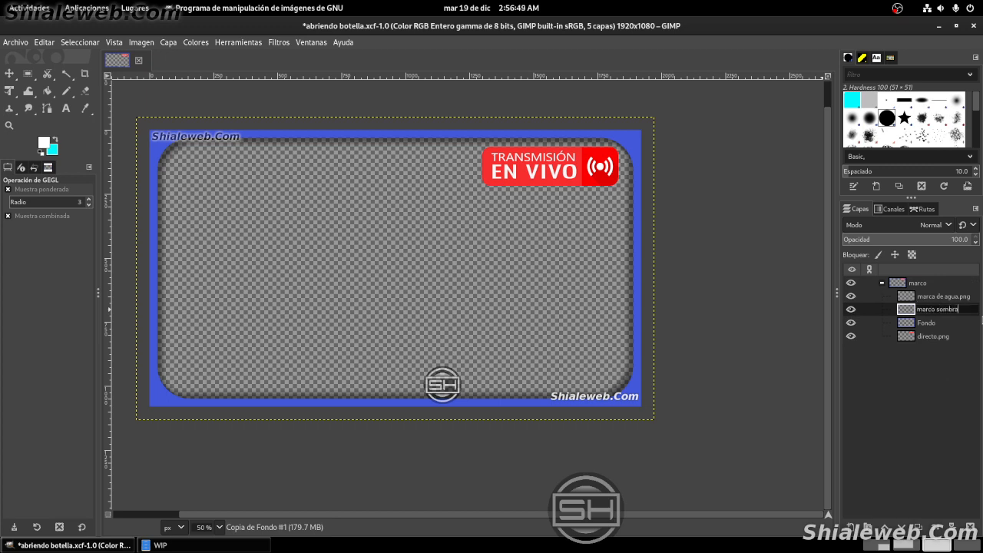
key(Return)
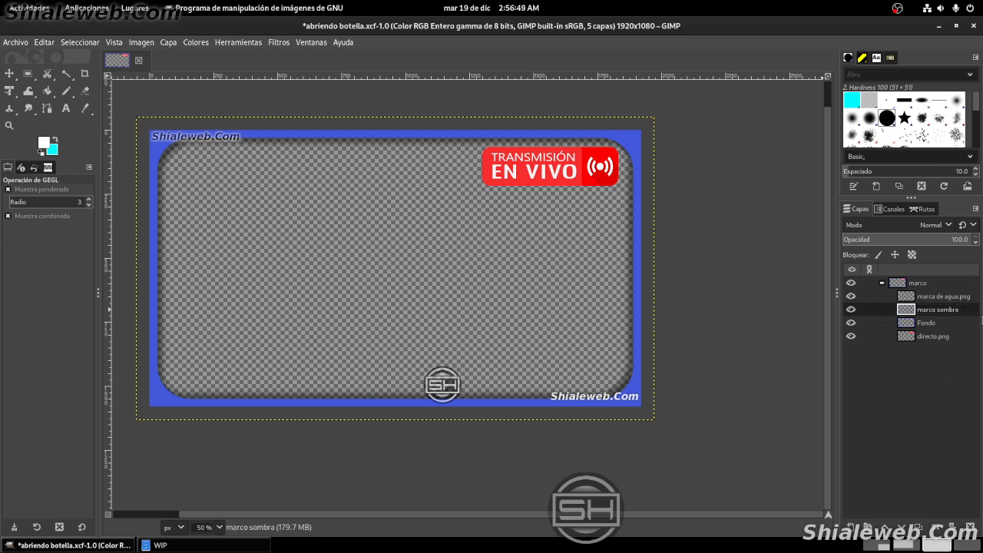
Rename the Fondo layer to marco and save the image
double_click(920, 324)
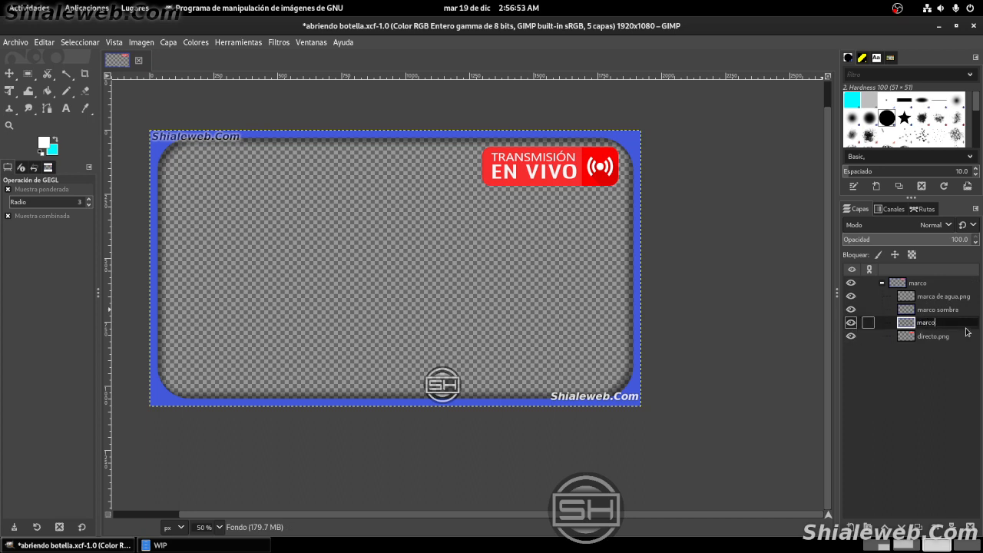
text(marco)
key(Return)
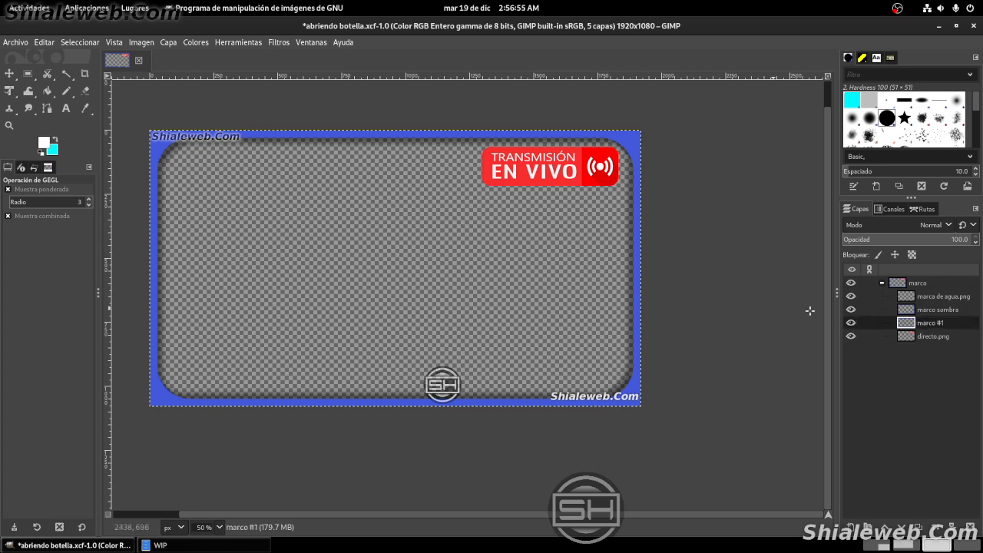
key(ctrl+s)
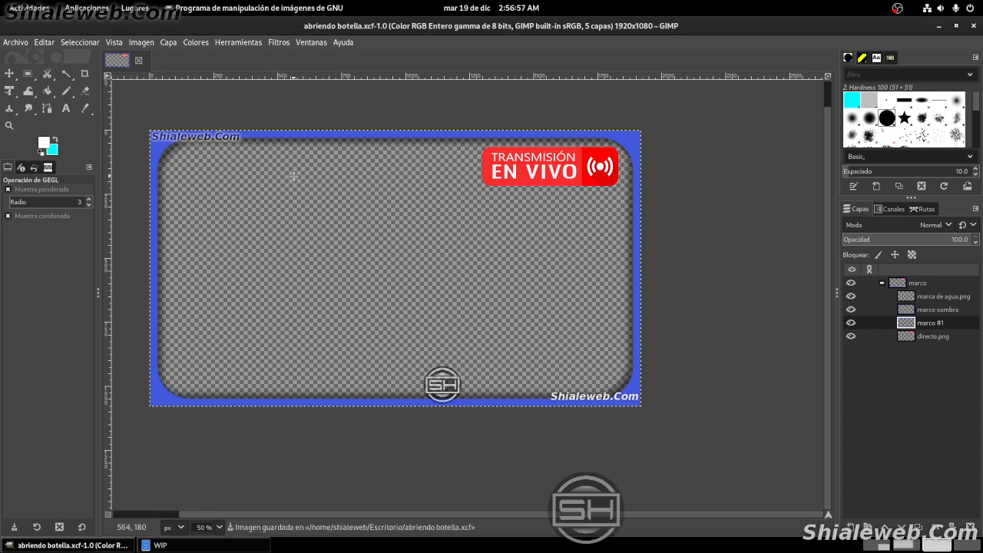
Add IMG_20231217_211842.jpg from the COMANCHES folder as a layer, place it below the marco group and collapse the group
key(minus)
key(minus)
key(plus)
key(plus)
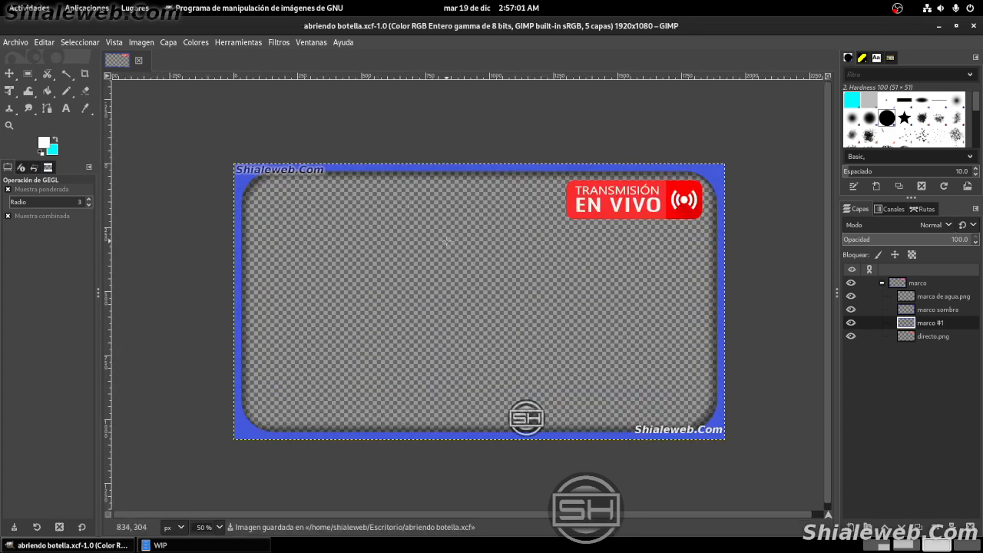
drag(453, 280, 435, 247)
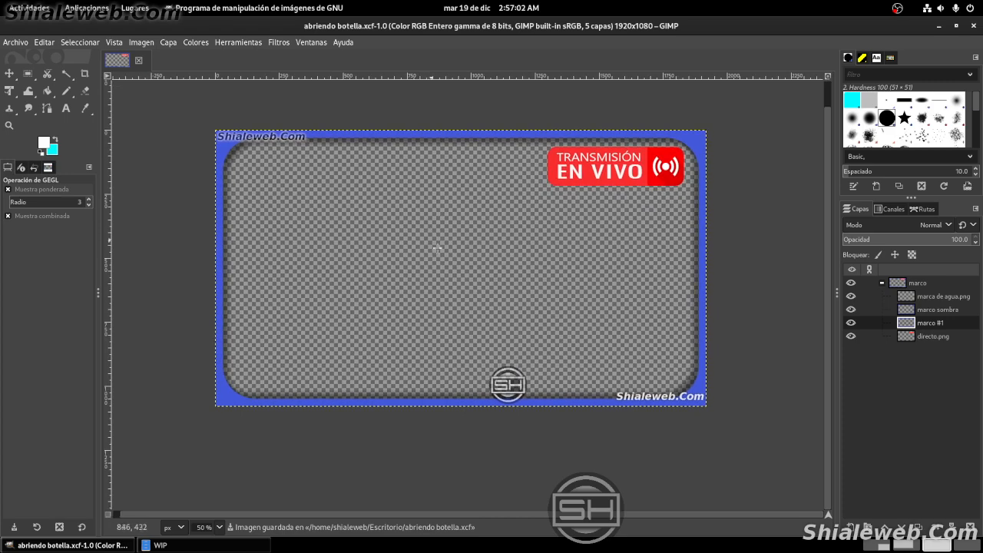
click(134, 8)
mouse_move(258, 8)
click(157, 545)
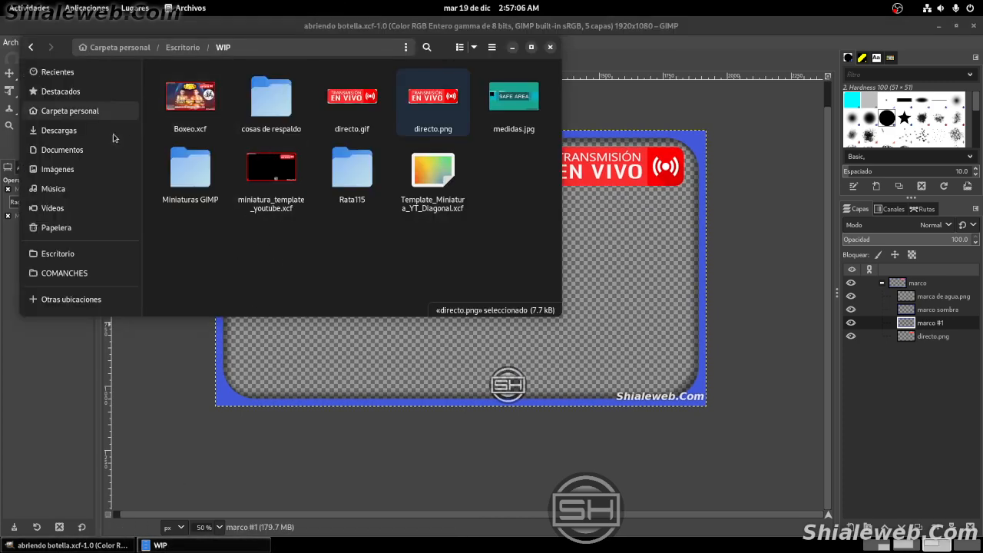
click(77, 274)
drag(219, 175, 679, 316)
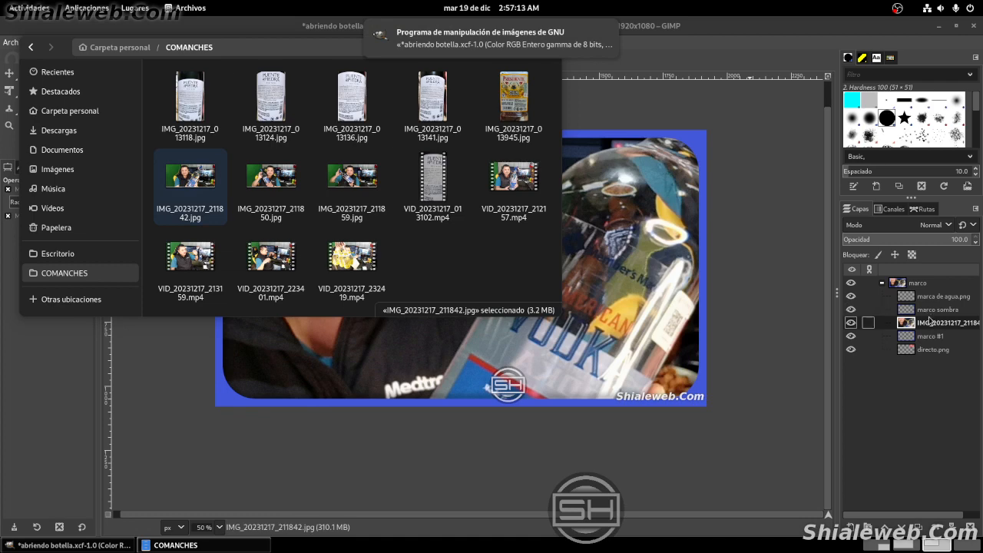
drag(934, 323, 900, 281)
click(884, 296)
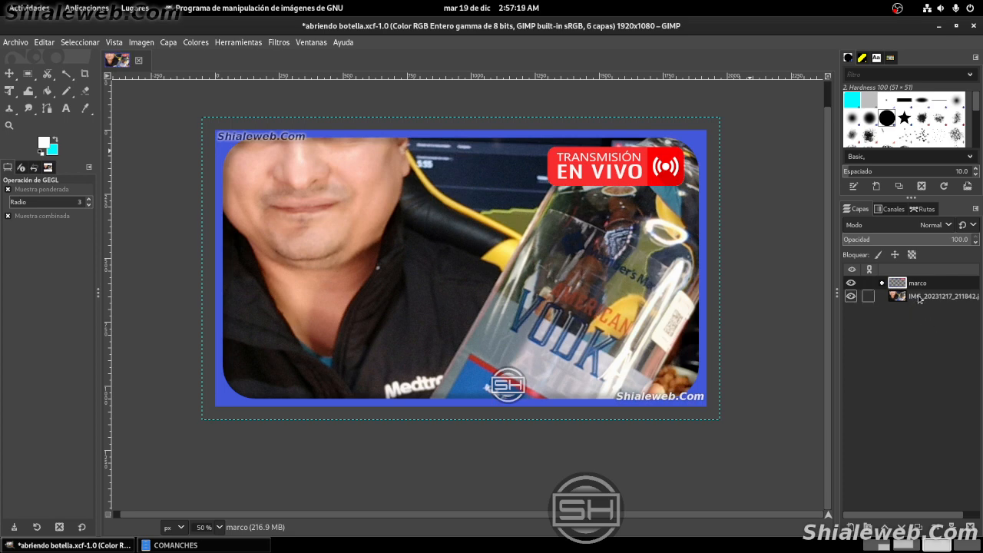
Scale the photo layer proportionally to about 0.44 with Unified Transform, fitting it to the canvas height and centring it behind the frame
click(920, 297)
key(minus)
key(minus)
key(minus)
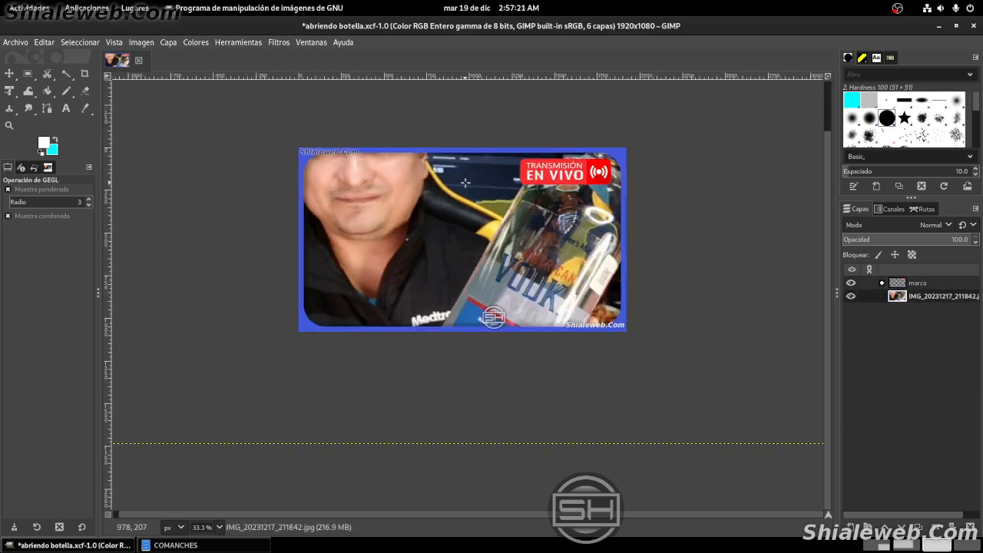
drag(535, 204, 525, 210)
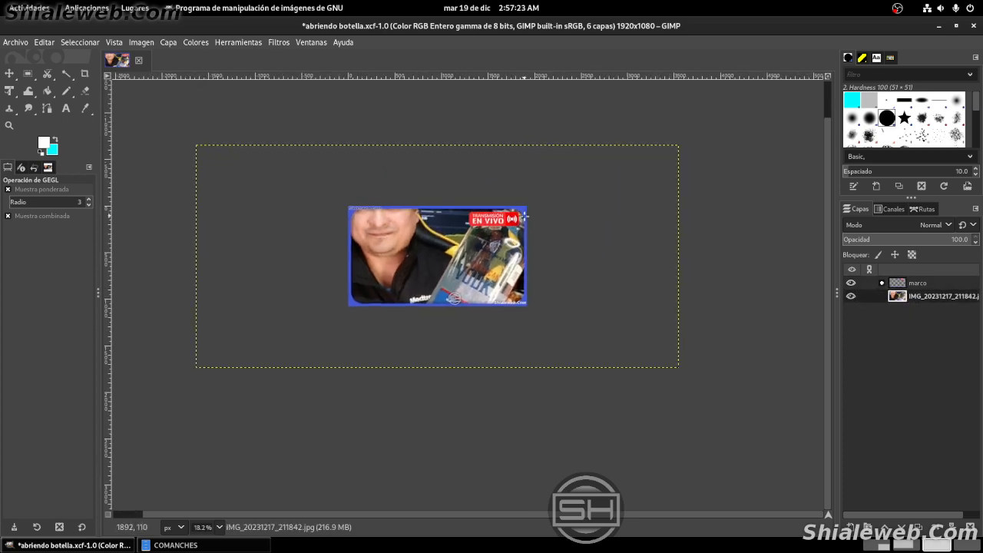
key(shift+t)
click(606, 156)
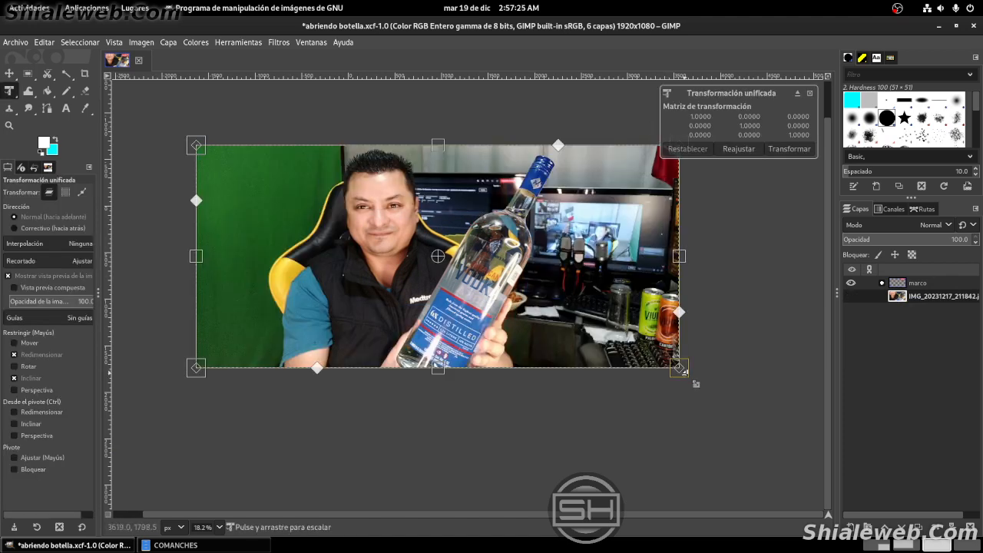
drag(685, 373, 553, 294)
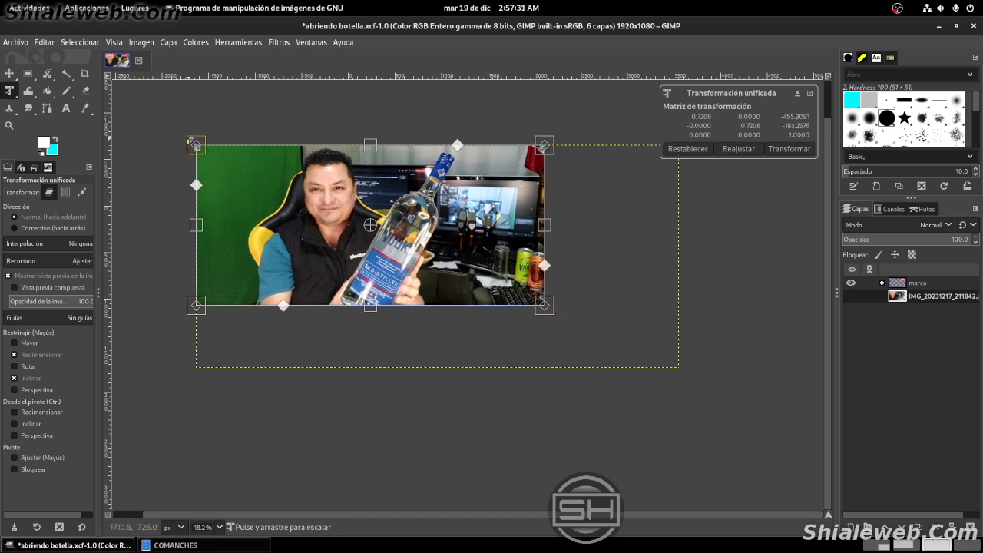
drag(189, 139, 321, 205)
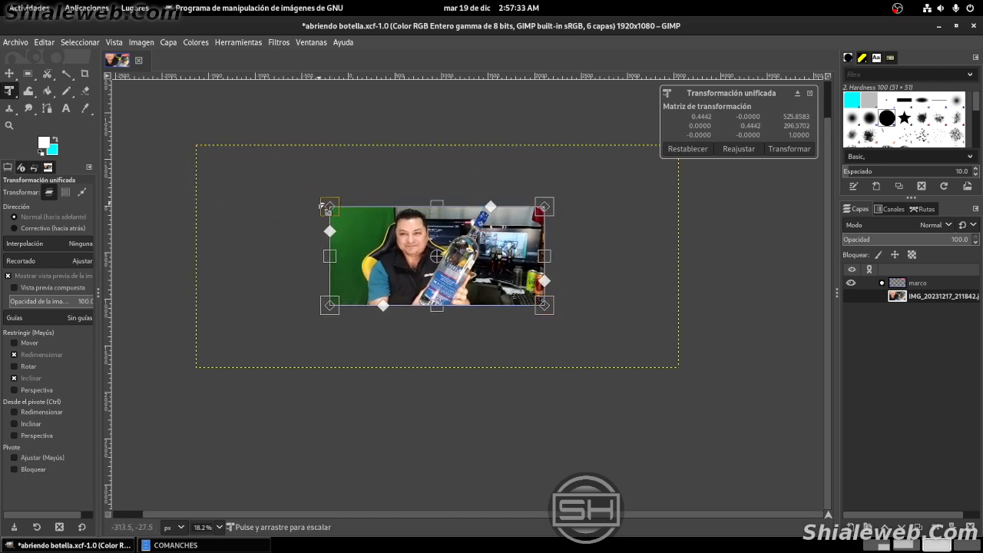
click(783, 150)
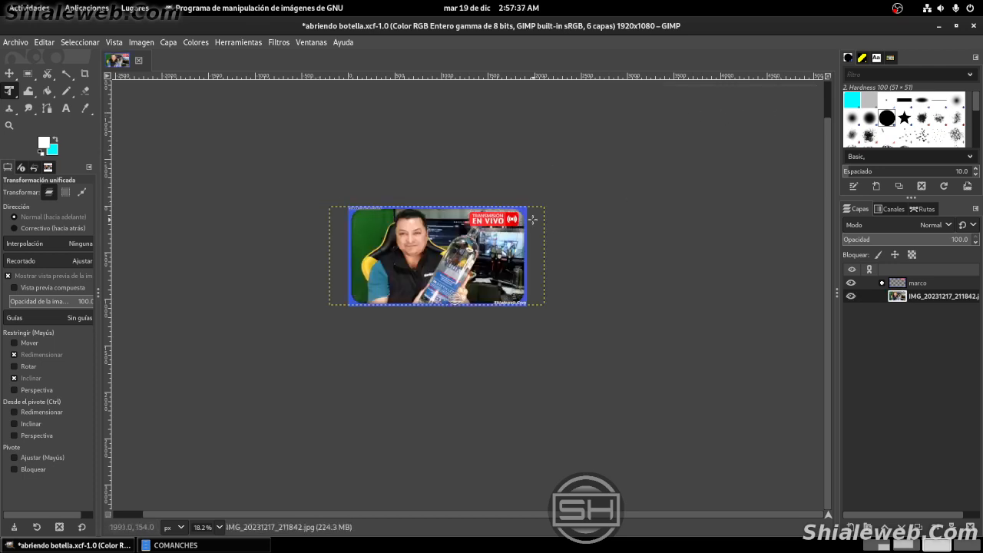
Save the abriendo botella.xcf image with the scaled photo
scroll(531, 222, up, 1)
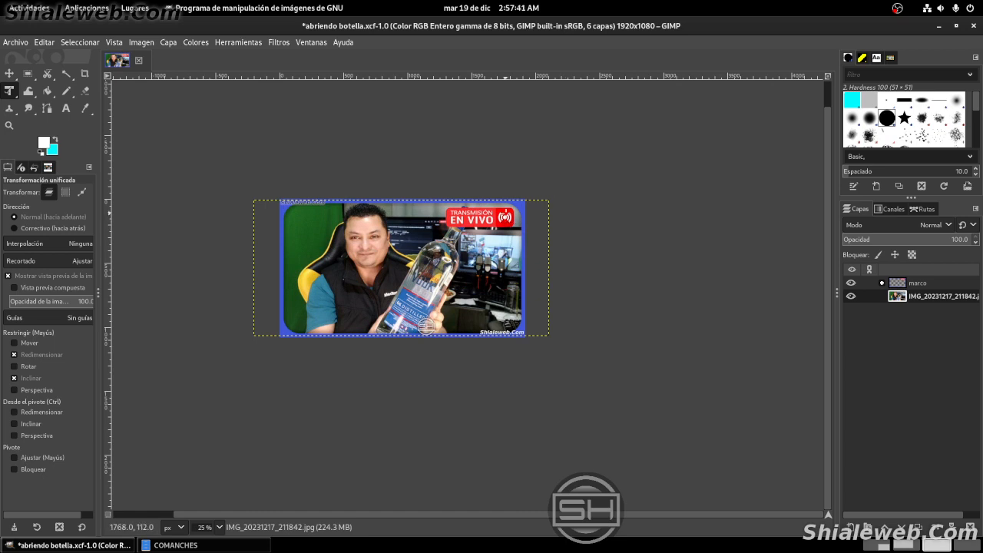
scroll(504, 214, up, 1)
drag(434, 243, 508, 207)
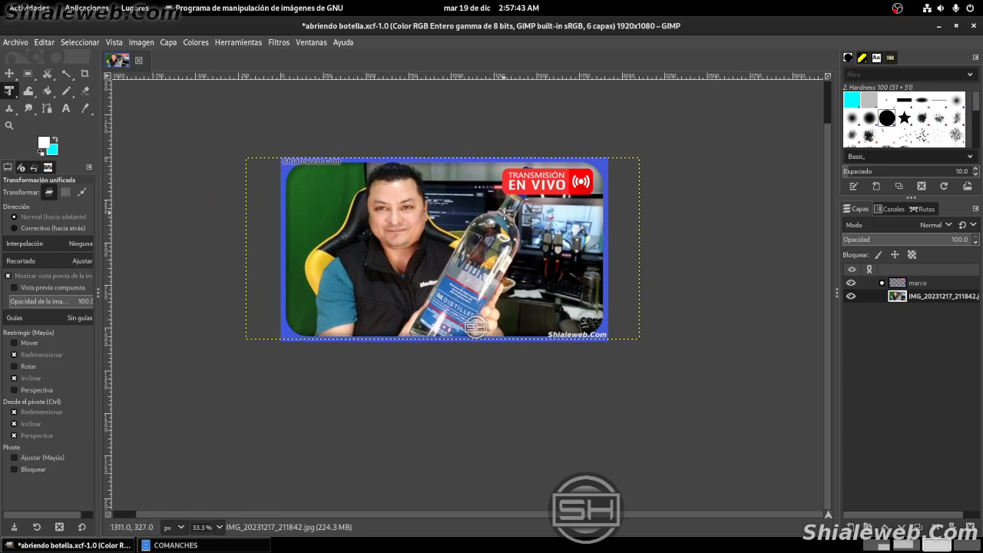
key(ctrl+s)
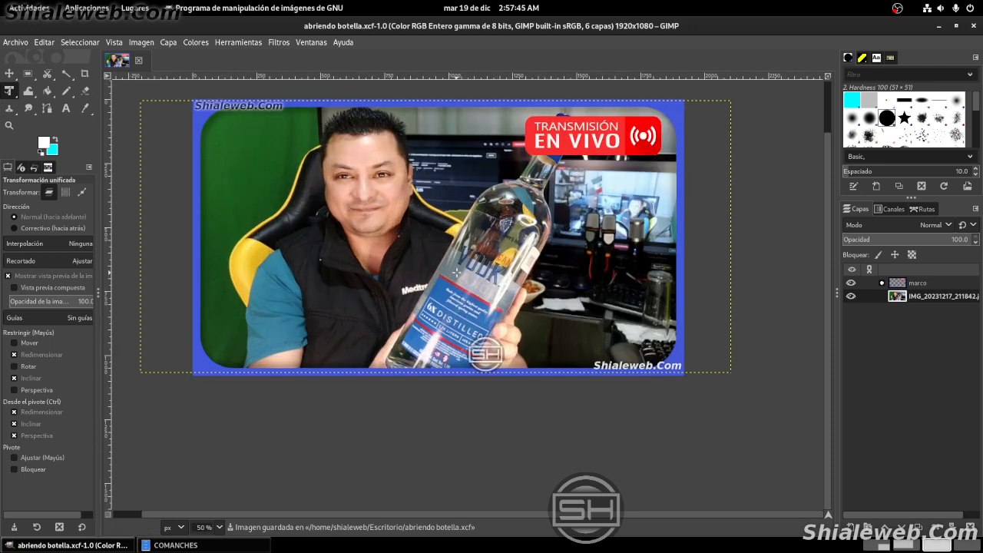
Nudge the photo layer a few pixels down and well to the left behind the frame, and save the image
scroll(457, 276, up, 1)
key(m)
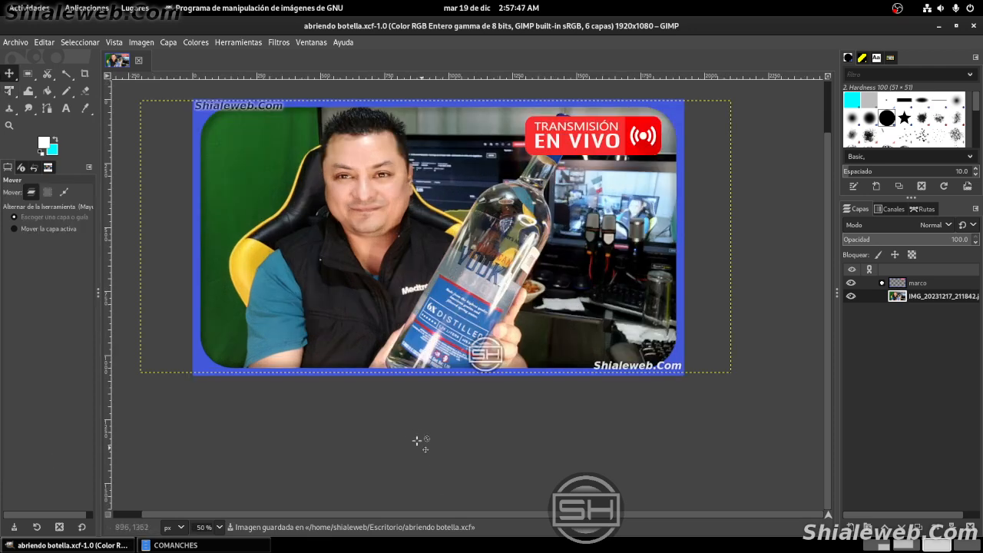
key(Down)
key(Down)
key(Down)
key(Down)
key(Up)
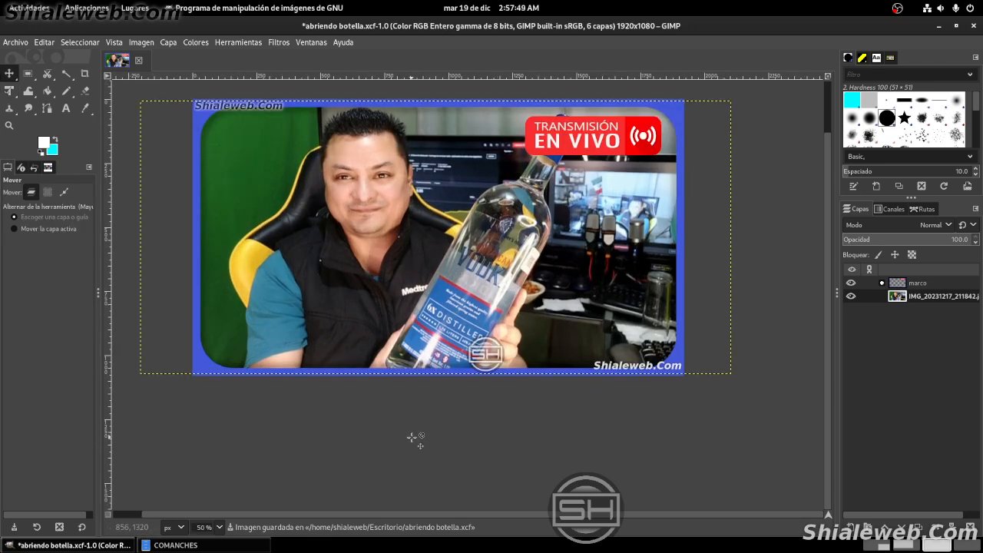
key(Left)
key(Left)
key(Left)
key(Left)
key(Left)
key(Left)
key(Left)
key(Left)
key(Left)
key(Left)
key(Left)
key(Left)
key(Left)
key(Left)
key(Left)
key(Left)
key(Left)
key(Left)
key(Left)
key(Left)
key(Left)
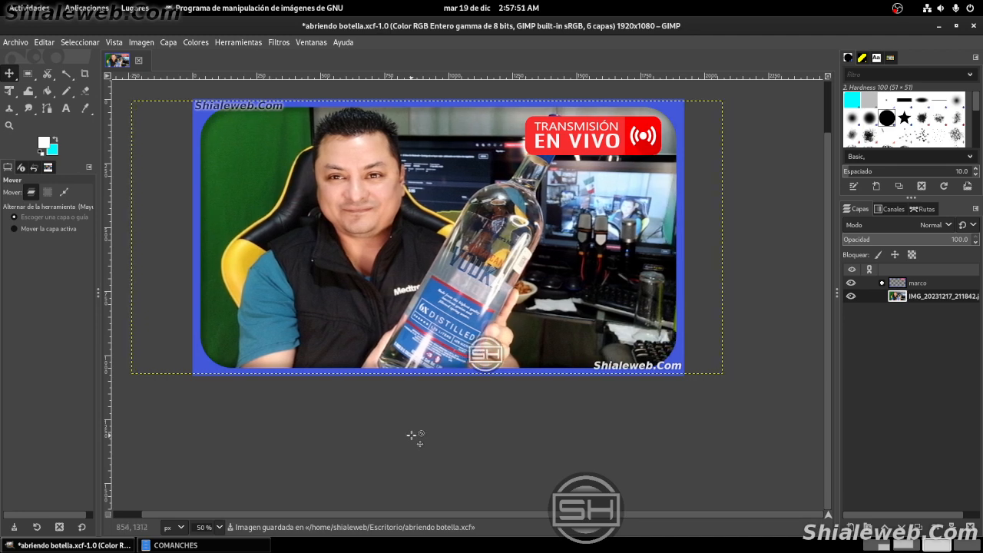
key(Left)
key(Left)
key(Left)
key(Left)
key(Left)
key(Left)
key(Left)
key(Left)
key(Left)
key(Left)
key(Left)
key(Left)
key(Left)
key(Left)
key(Left)
key(Left)
key(Left)
key(Left)
key(Left)
key(Left)
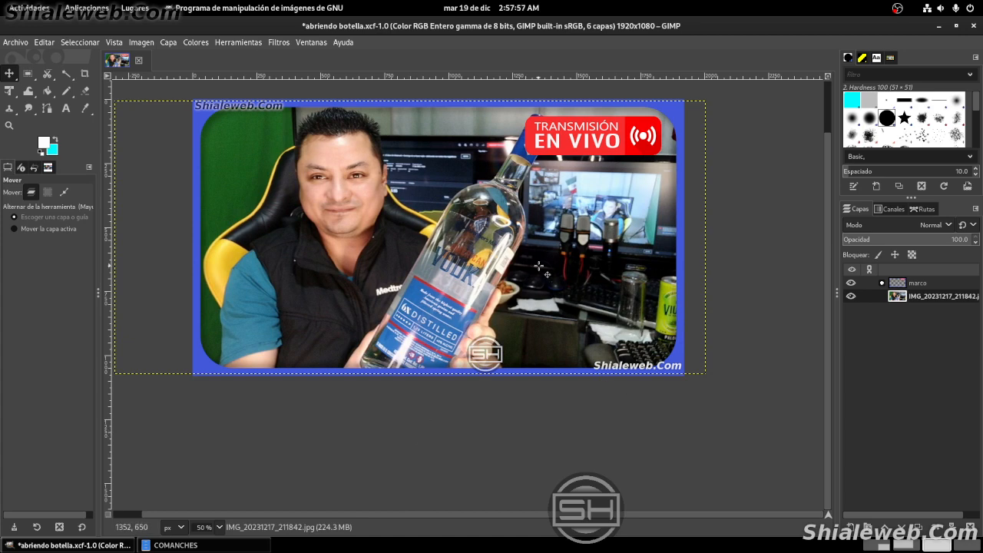
click(15, 43)
click(43, 146)
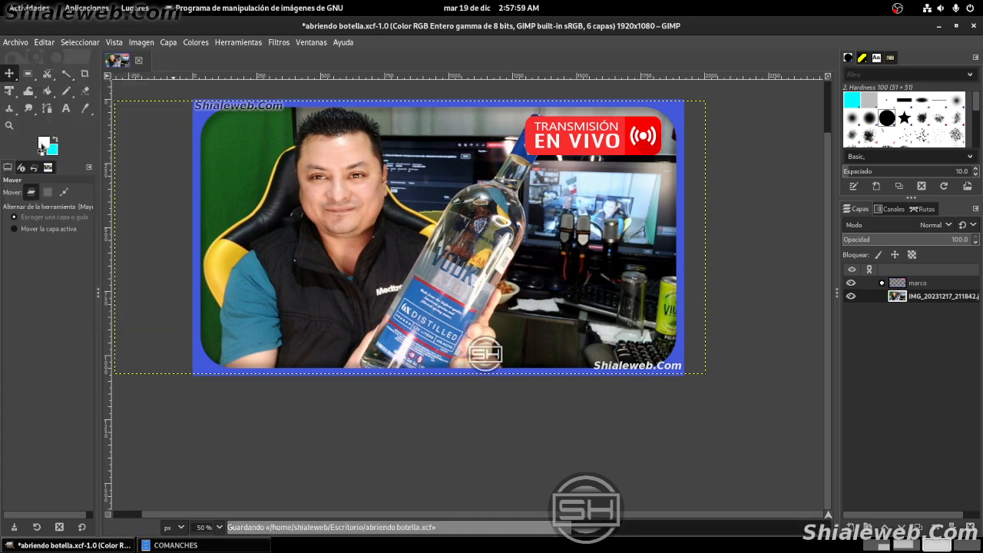
Brighten the photo layer with Levels by setting the white input level of the Value channel to 204
click(201, 44)
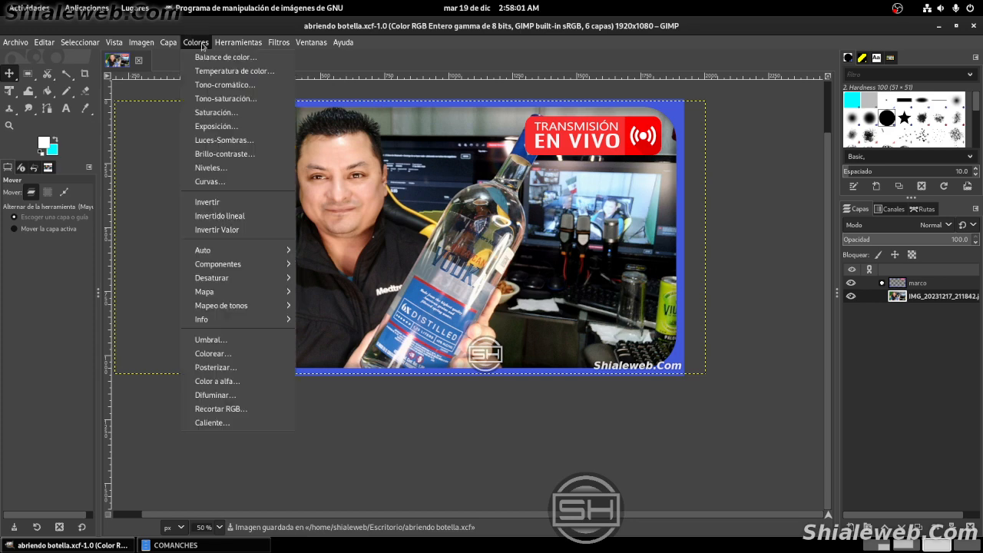
click(244, 170)
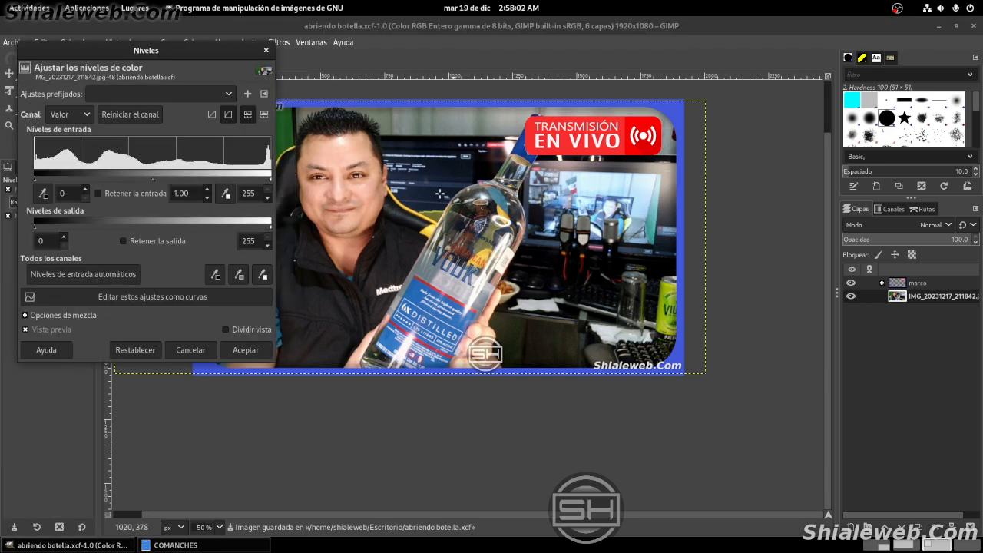
click(228, 178)
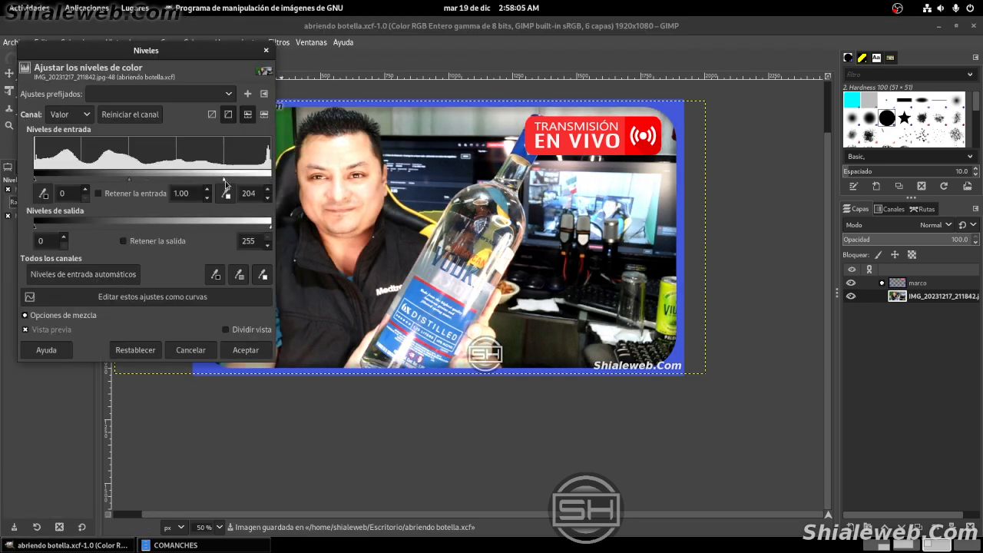
click(246, 349)
Lift the photo layer's midtones with Curves, setting a Value curve point at input 128 and output 158
click(196, 43)
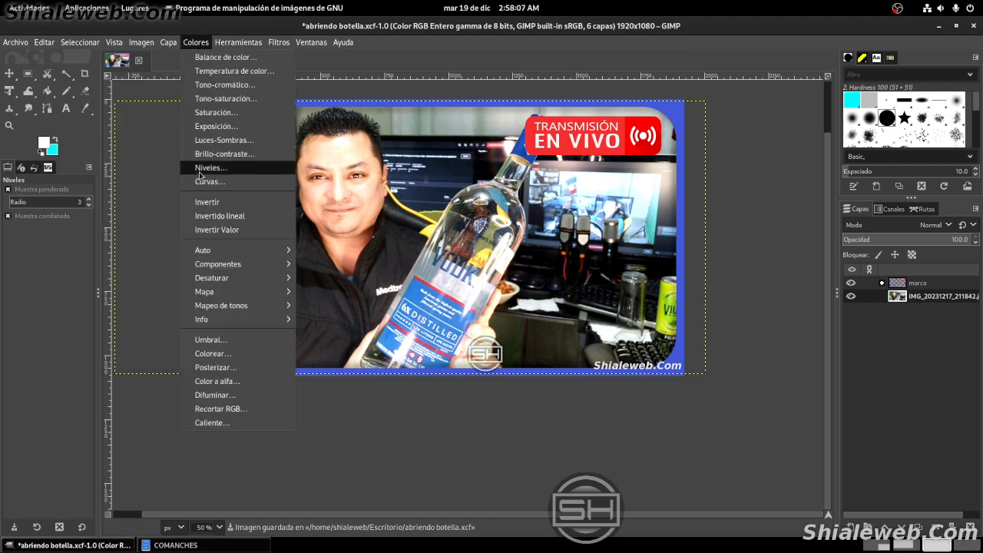
click(208, 182)
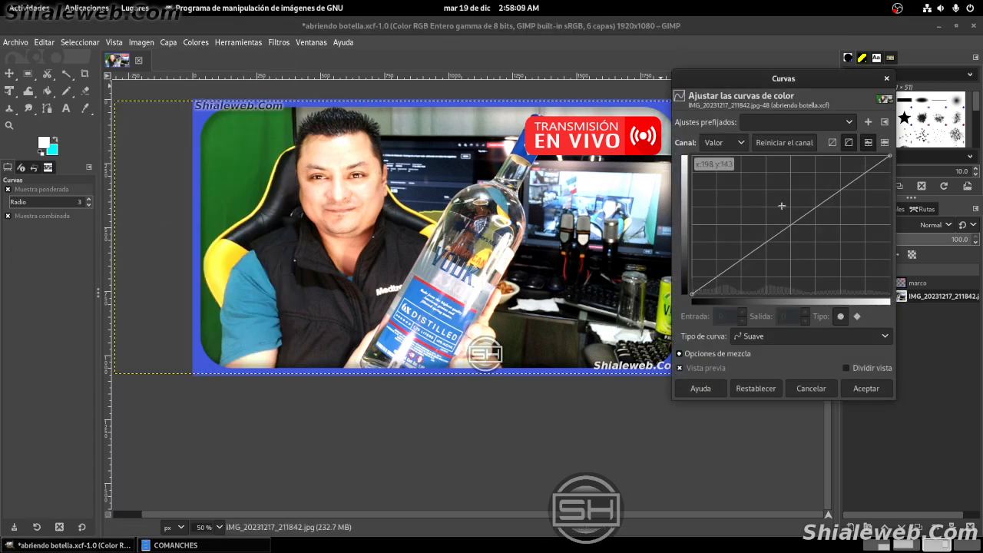
drag(791, 224, 791, 207)
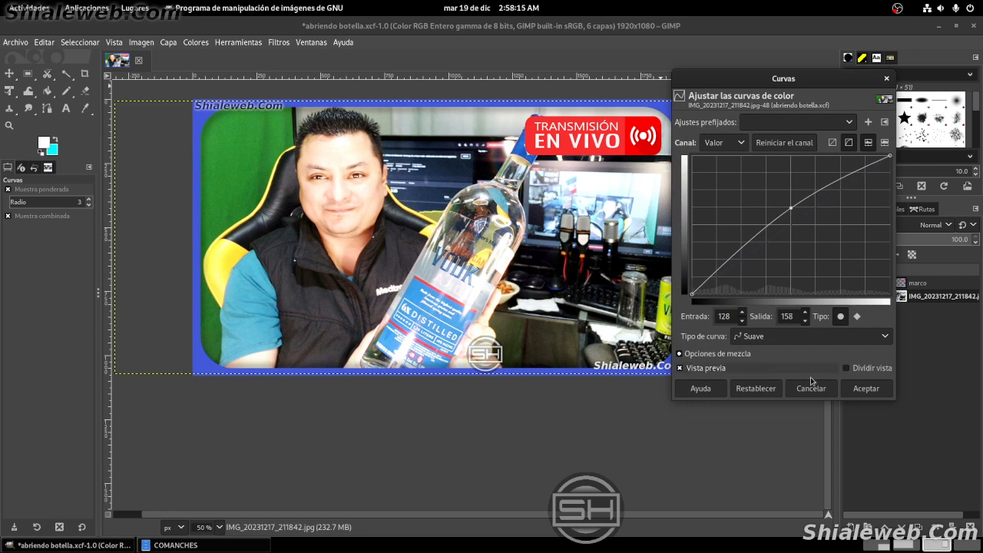
click(885, 392)
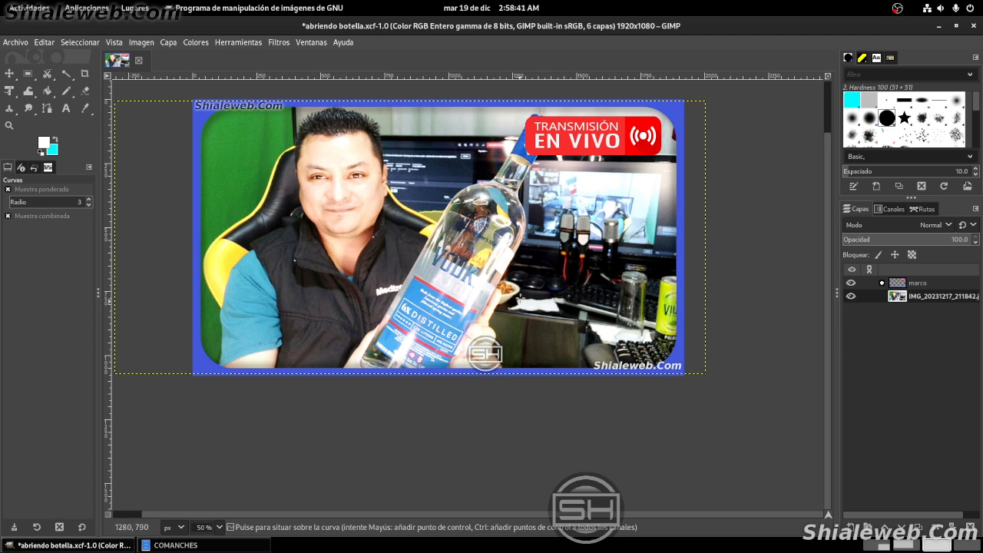
Add a text box below the live badge on the photo's right side reading "ABRIENDO UNA BOTELLA DE VODKA AMERICANA"
click(66, 108)
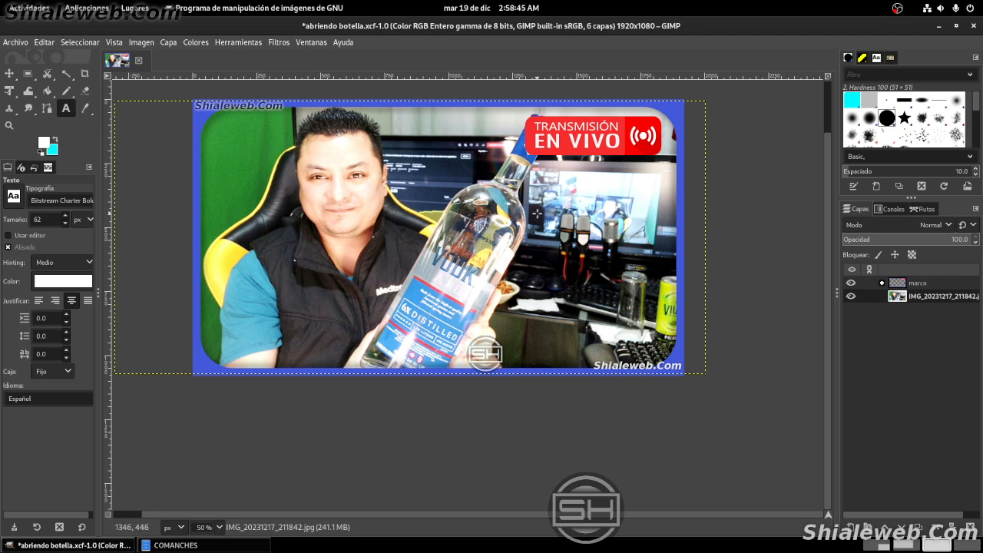
key(XF86AudioRaiseVolume)
key(XF86AudioRaiseVolume)
drag(540, 160, 672, 365)
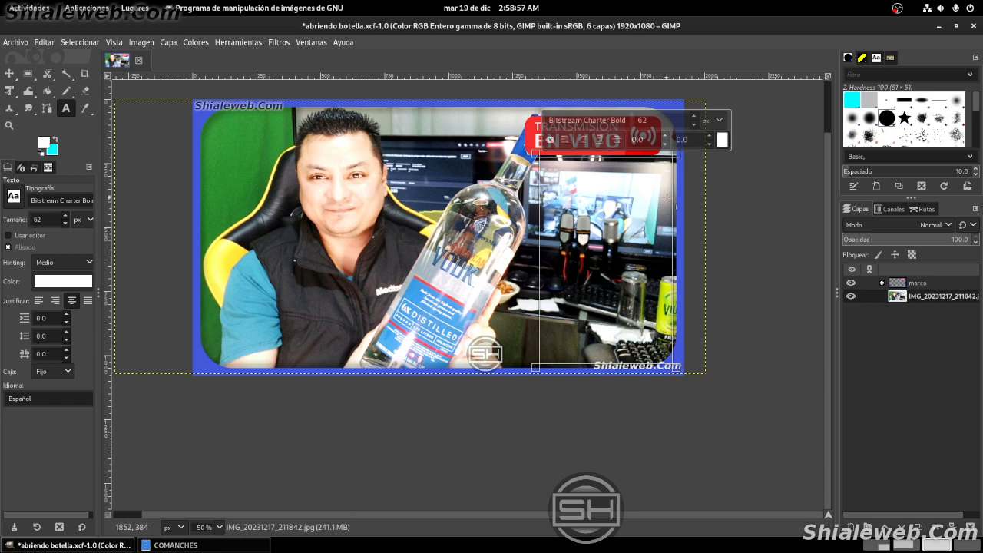
text(ABRIENDO UN)
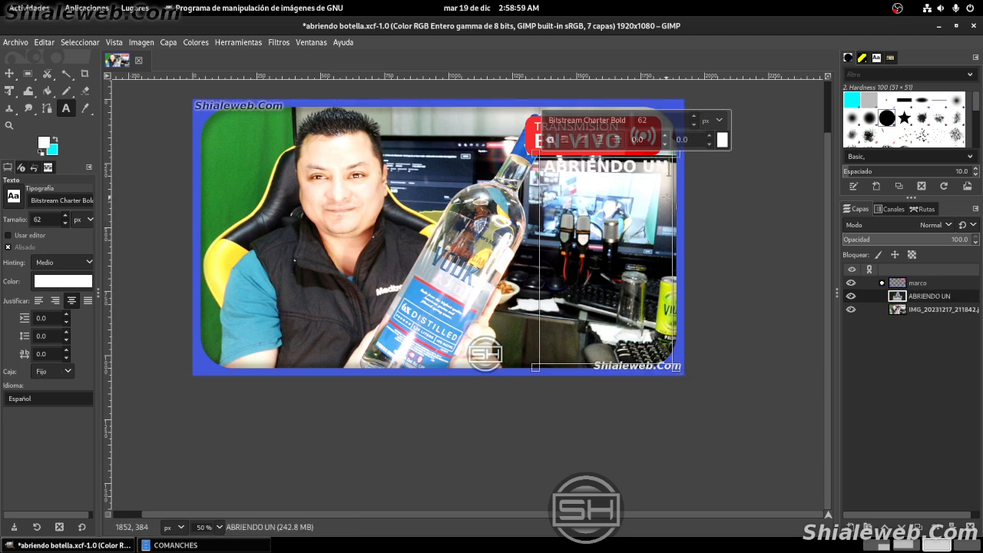
text(A BOTELLA D)
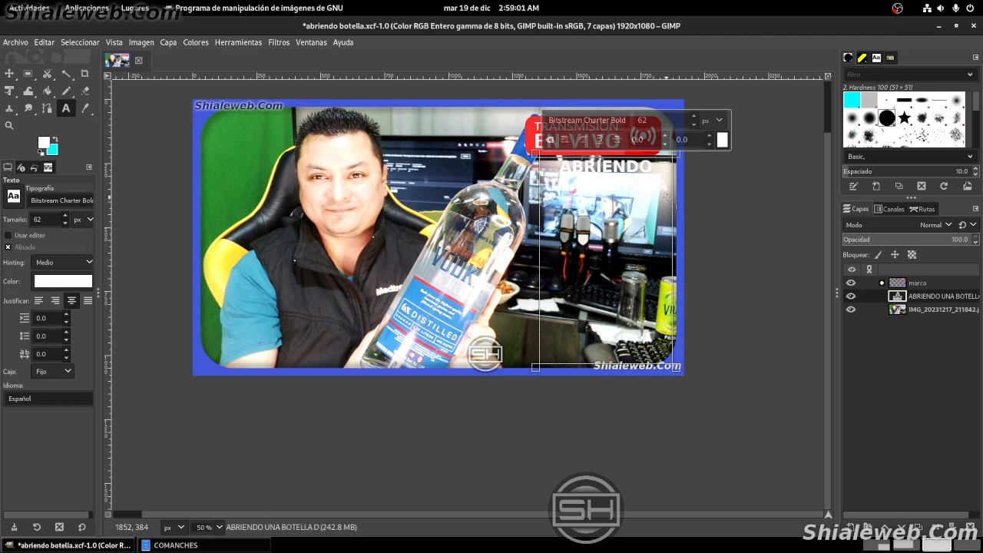
text(E)
text( VO)
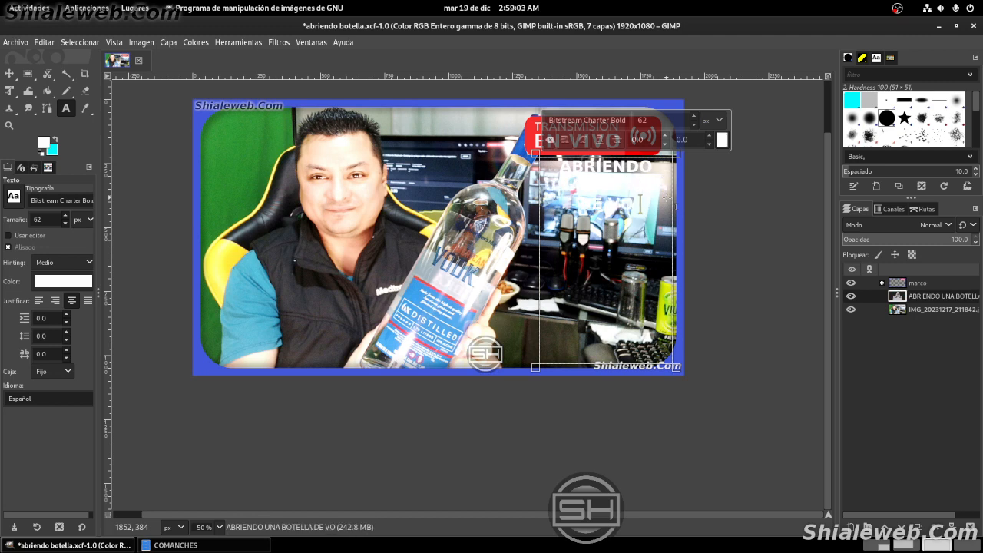
text(DKA AMERICANA)
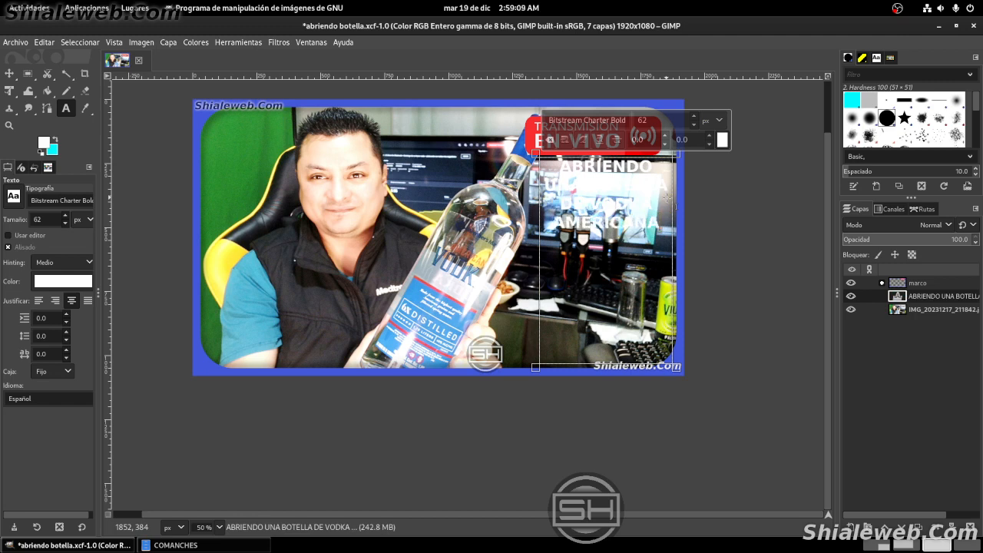
Widen the title's text box toward the bottle and enlarge all of its text to 82 px
key(ctrl+a)
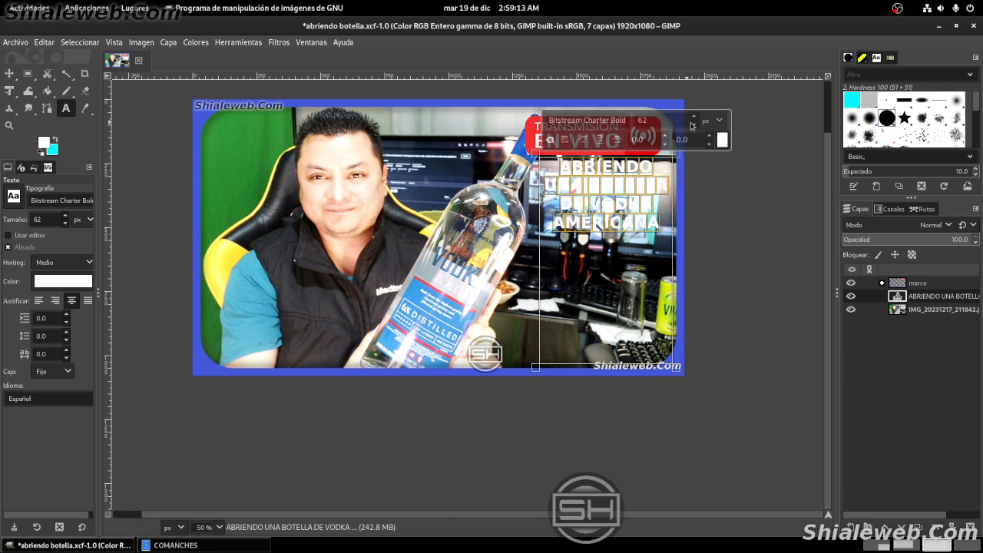
scroll(694, 119, up, 14)
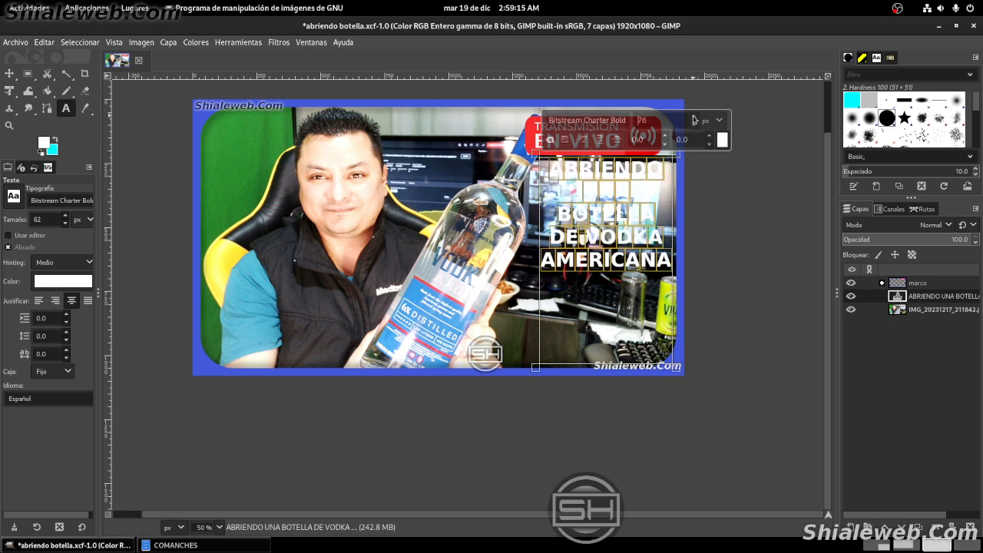
scroll(693, 120, up, 4)
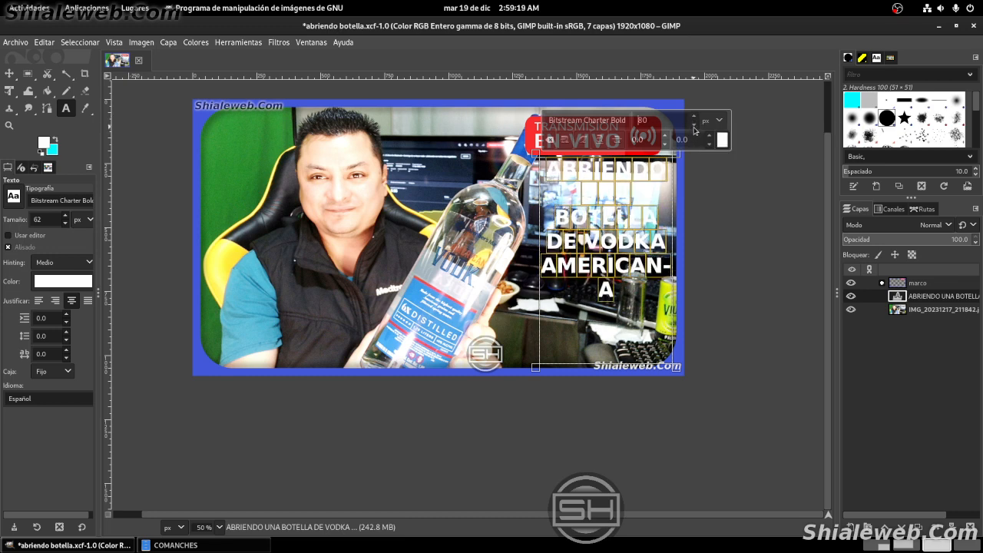
click(694, 129)
click(693, 129)
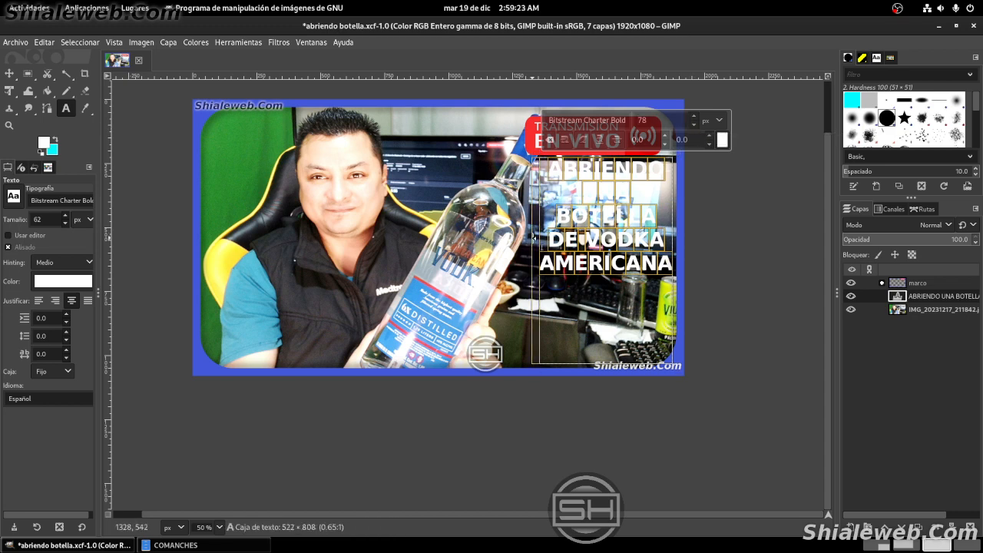
drag(506, 240, 501, 290)
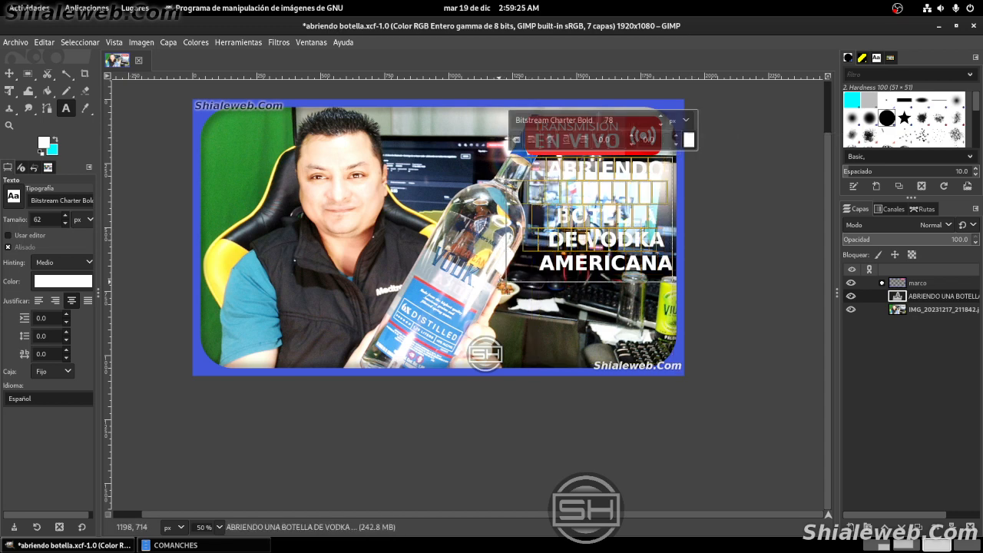
scroll(658, 119, up, 3)
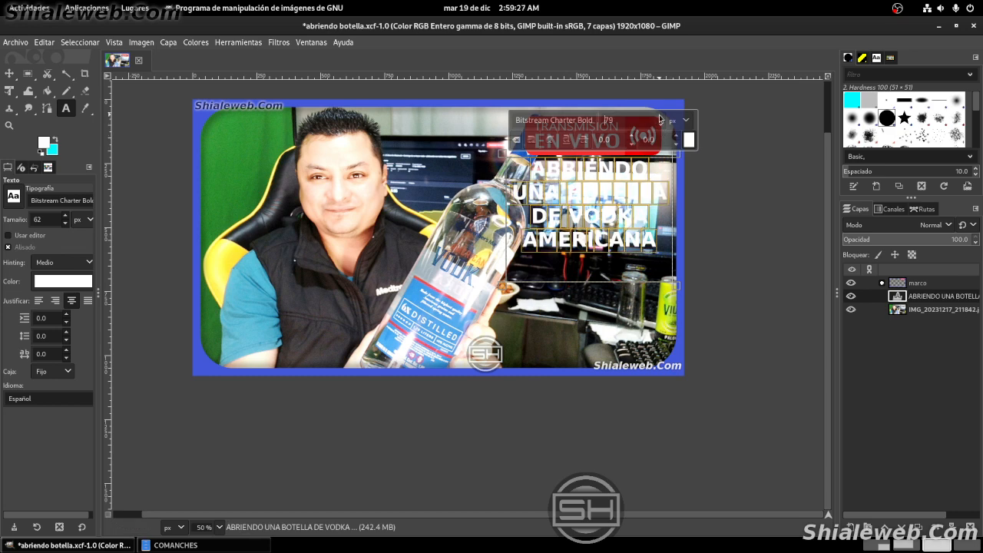
scroll(660, 119, up, 1)
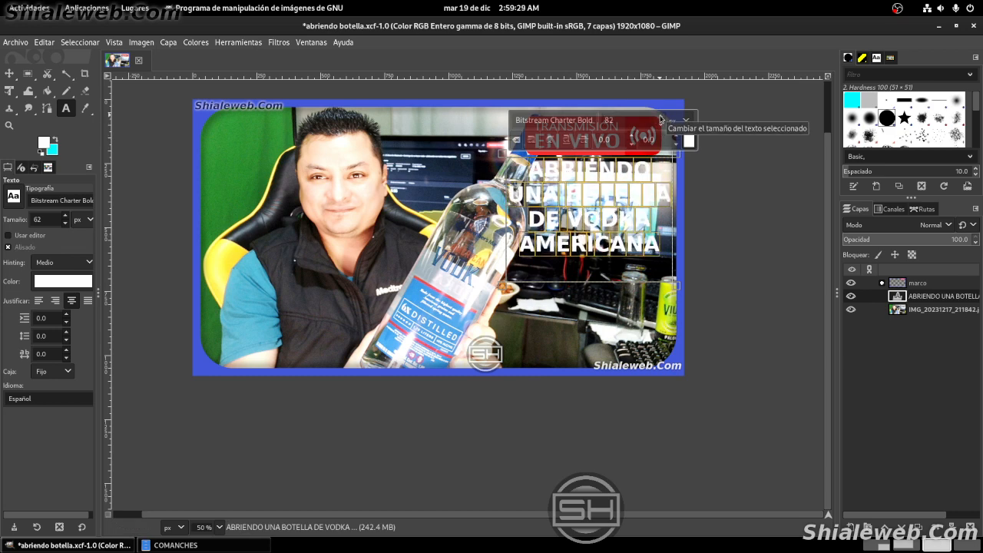
Move the title text down to the photo's lower right area, beneath the microphones, and save the image
click(926, 308)
key(m)
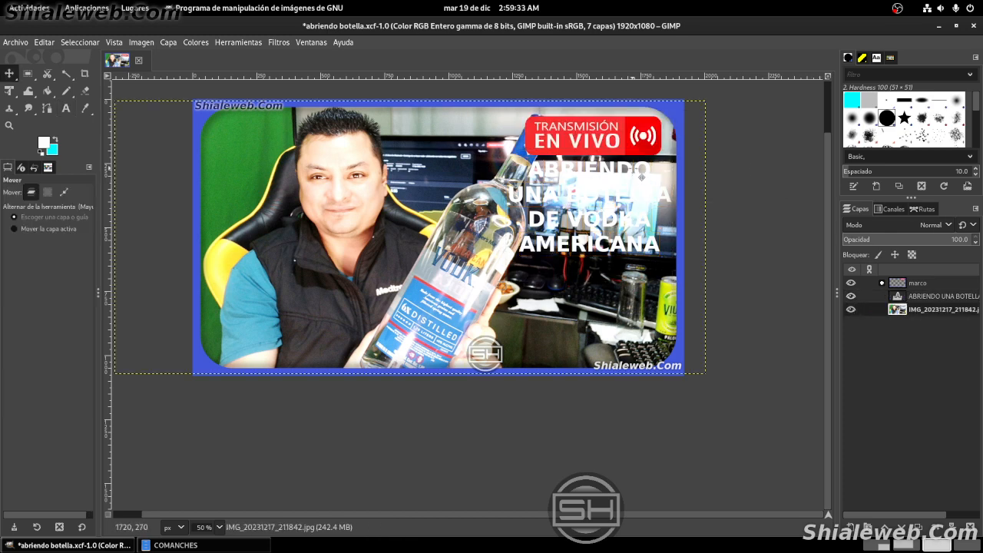
drag(641, 177, 632, 253)
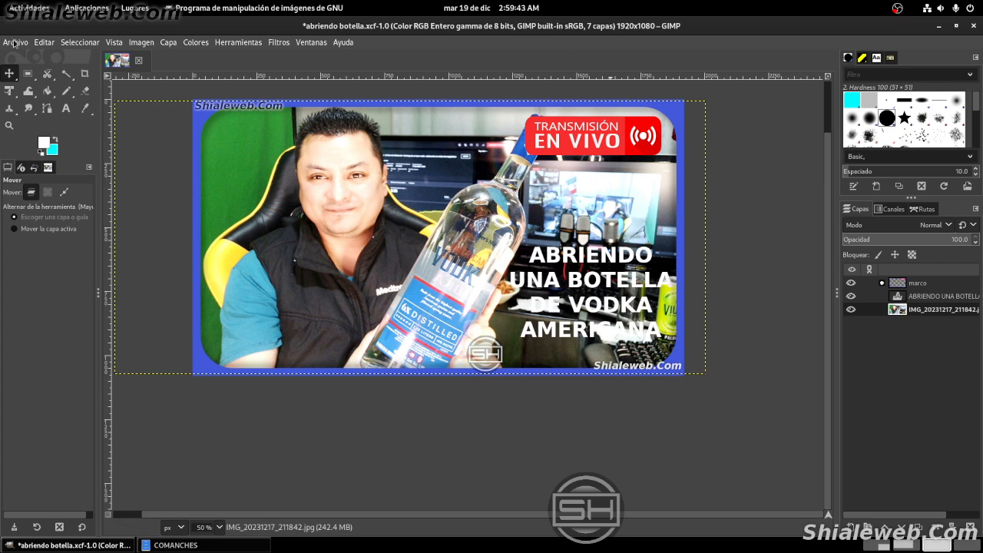
click(14, 43)
click(39, 145)
Start a Drop Shadow (Sombra base) on the title text layer with the shadow opacity set to 2
click(279, 42)
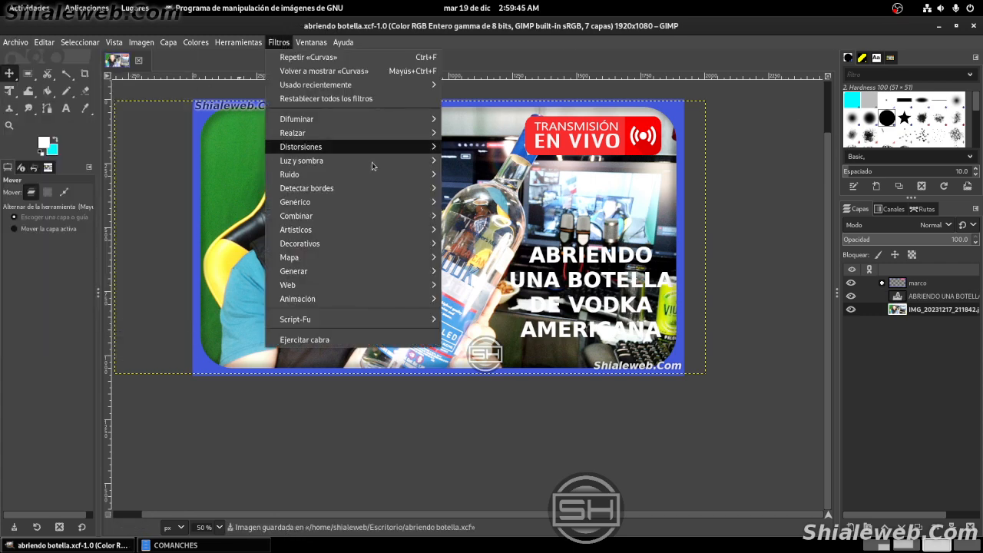
mouse_move(330, 162)
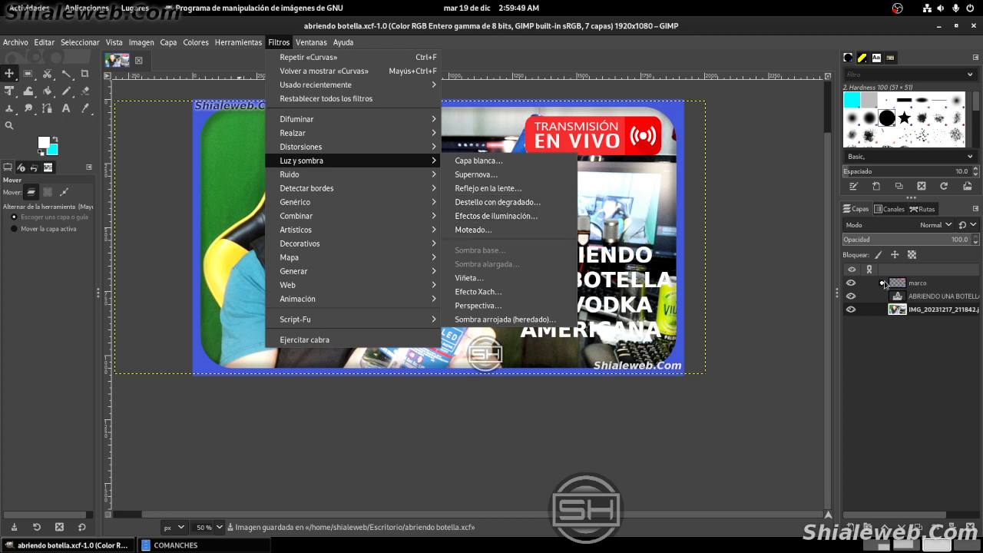
click(917, 299)
click(917, 299)
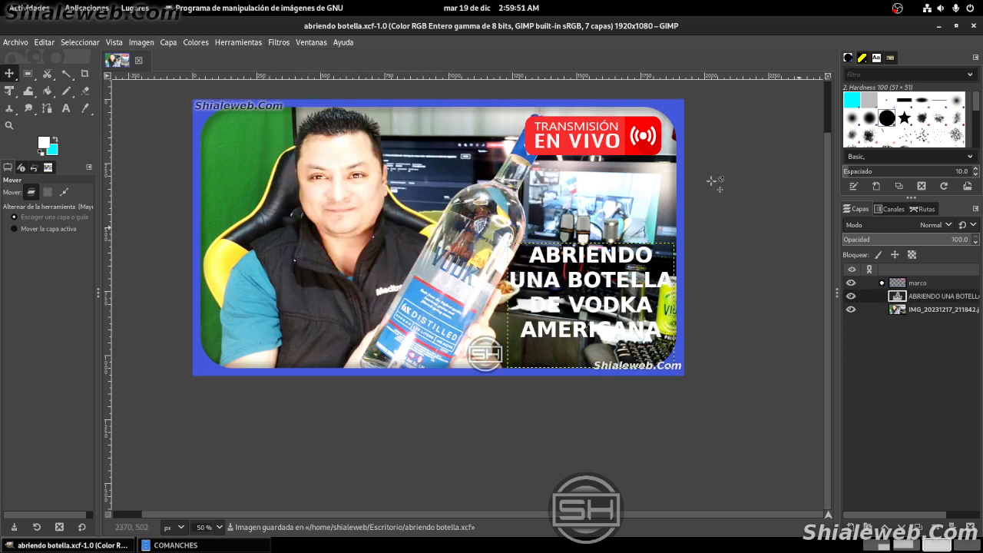
click(238, 42)
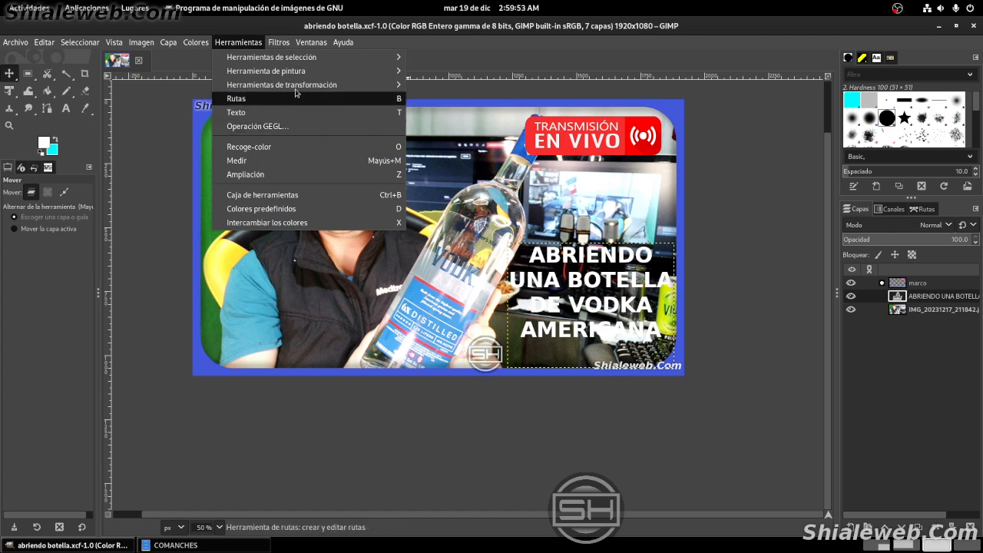
mouse_move(338, 161)
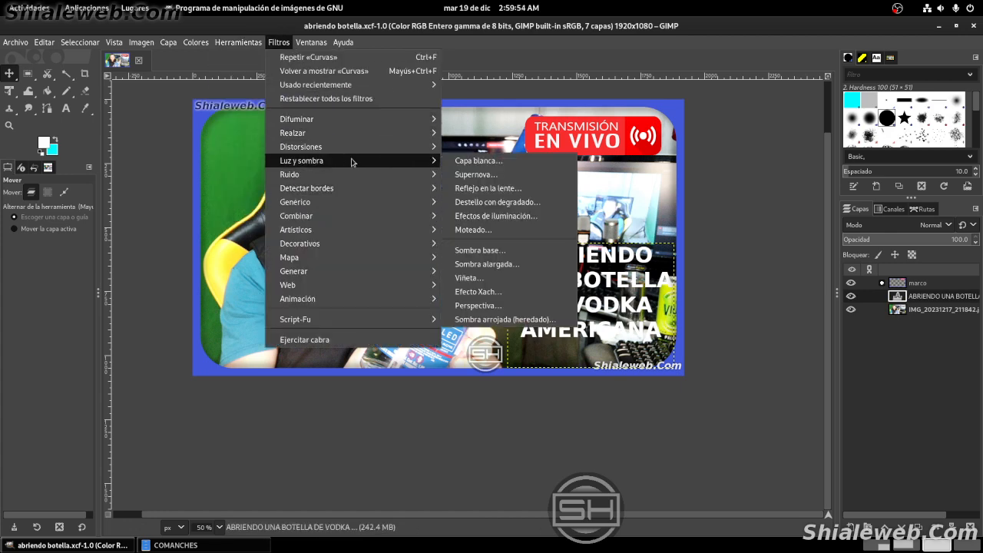
click(497, 249)
drag(544, 357, 721, 348)
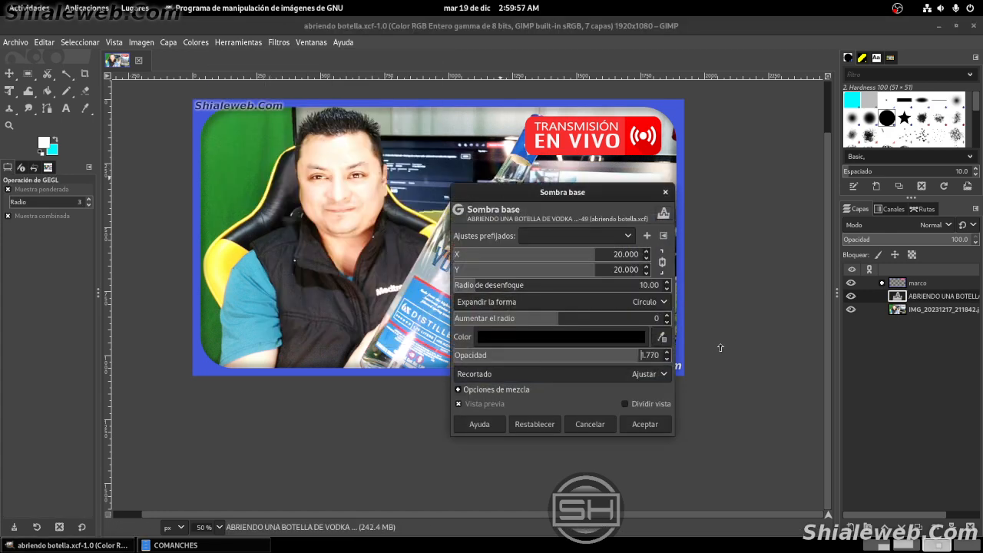
drag(563, 193, 172, 141)
Set the title shadow's linked X and Y offsets to 0
click(198, 203)
key(Delete)
key(Delete)
key(Delete)
key(Delete)
key(Delete)
key(Delete)
text(0)
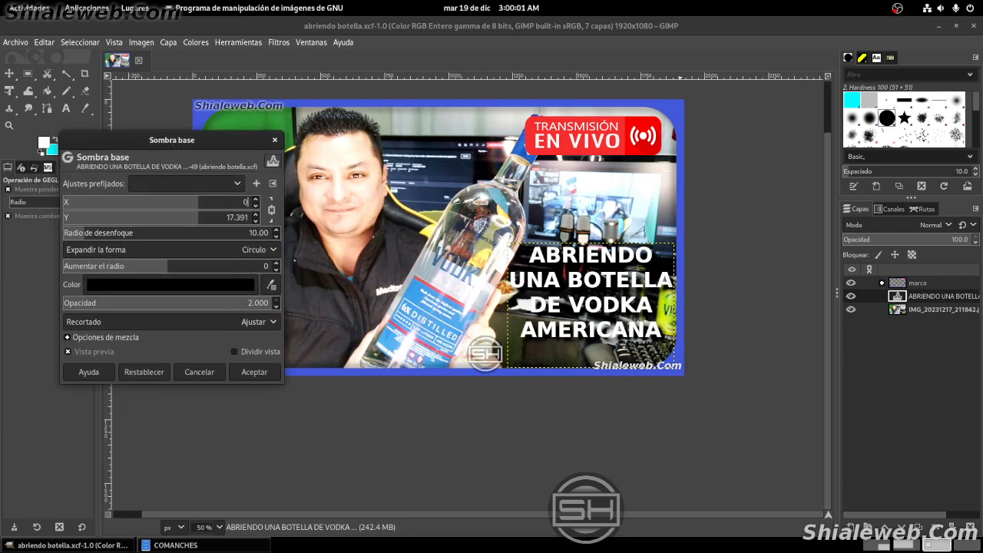
key(Return)
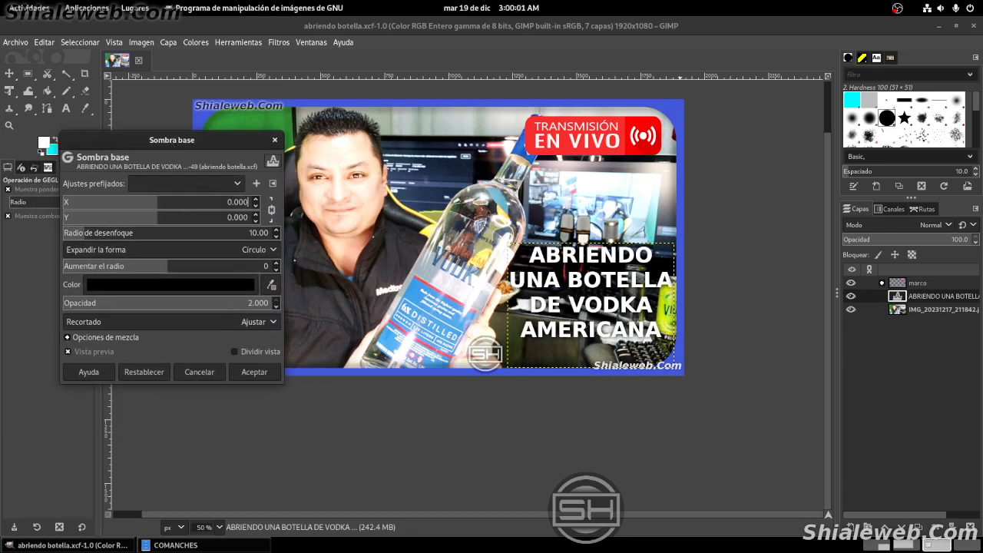
Set the title shadow's grow radius to 10 and apply the effect
click(276, 264)
click(276, 263)
click(276, 264)
click(276, 263)
click(277, 264)
click(276, 263)
click(276, 263)
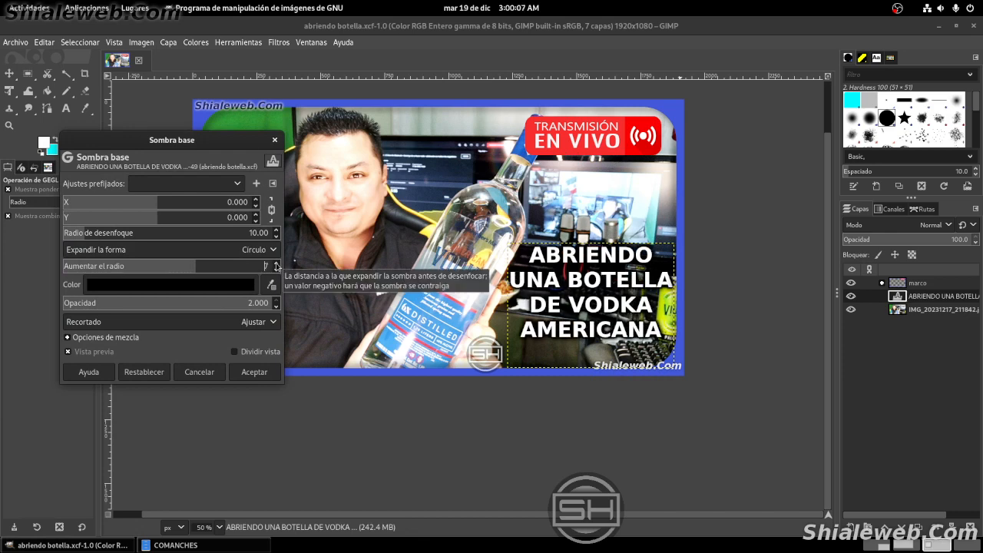
click(276, 264)
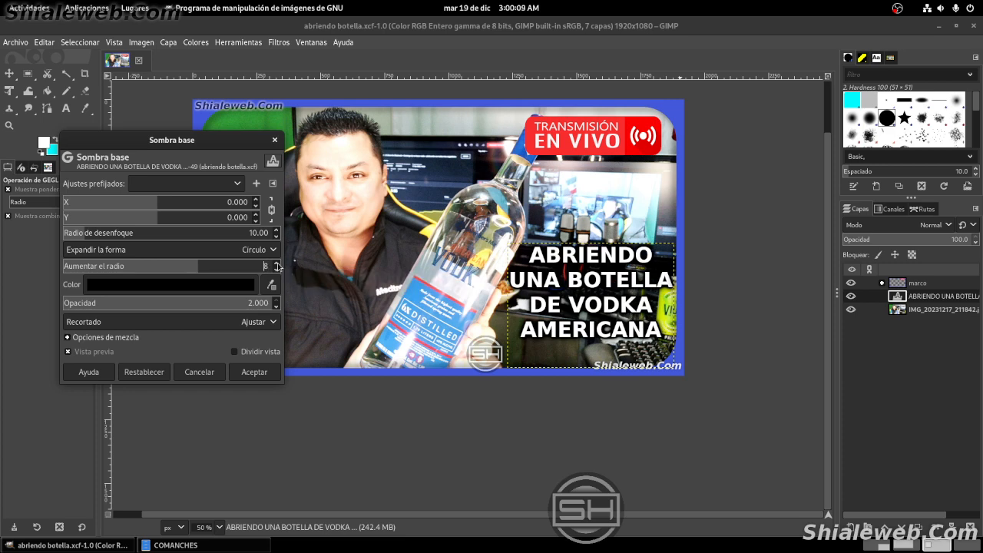
click(277, 263)
click(276, 264)
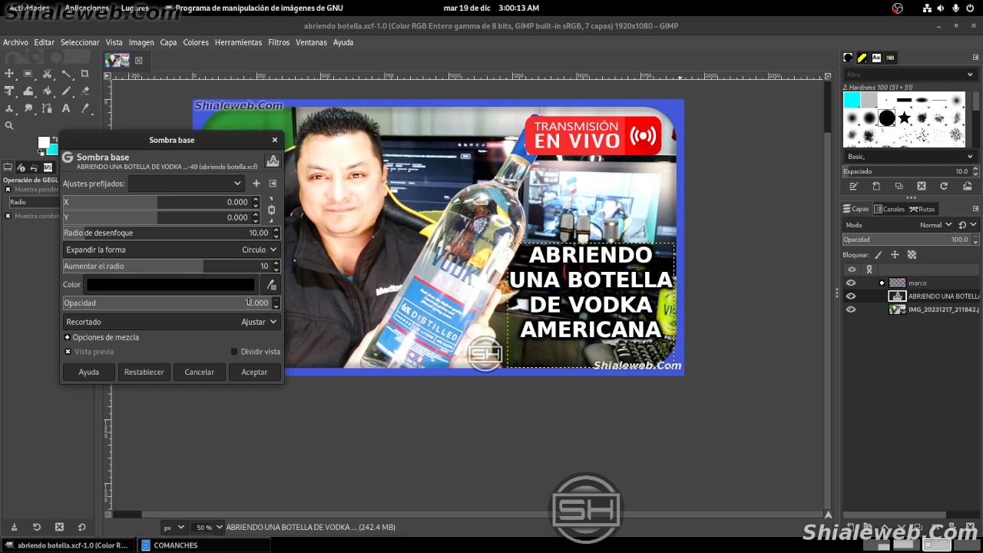
click(244, 377)
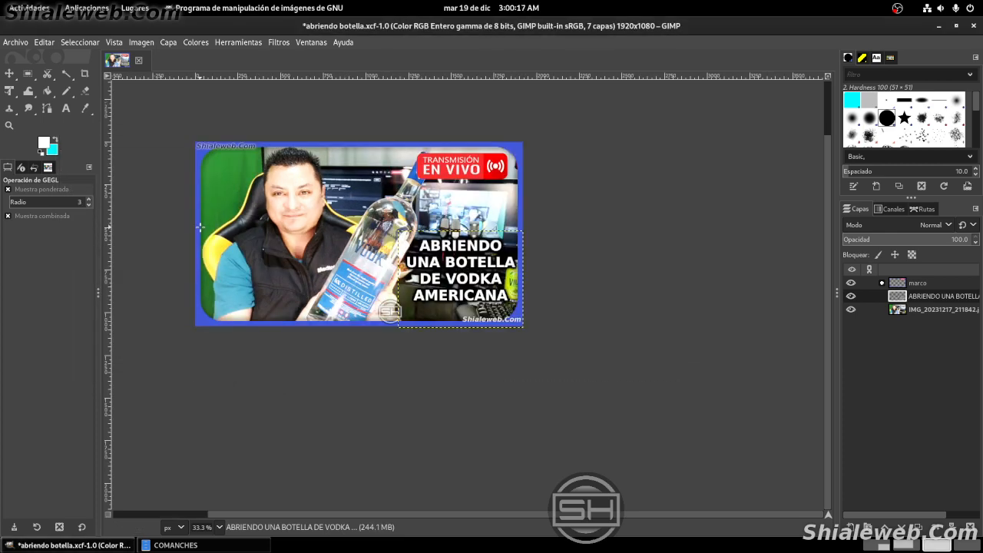
Check the thumbnail at reduced size and save the image with its shadowed title
scroll(200, 227, down, 2)
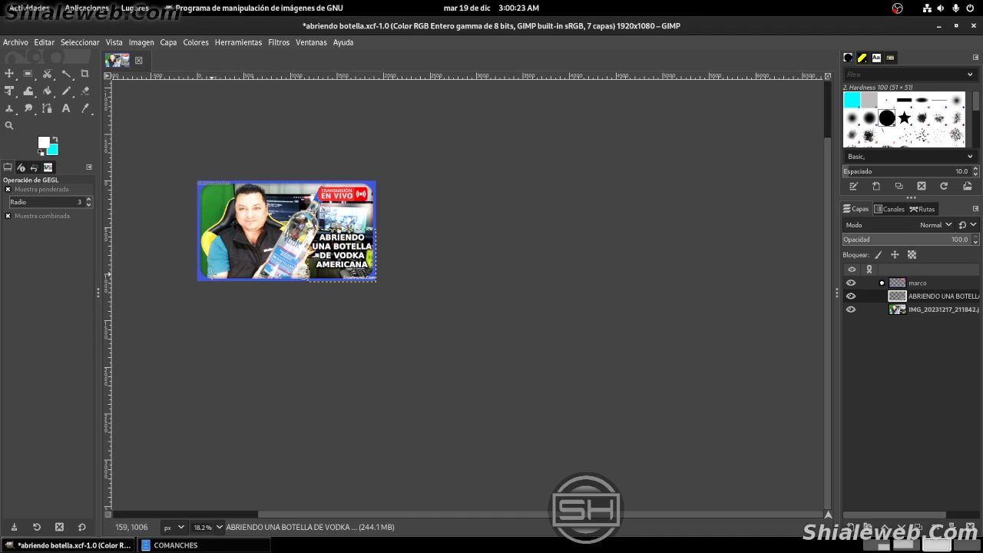
scroll(255, 250, up, 1)
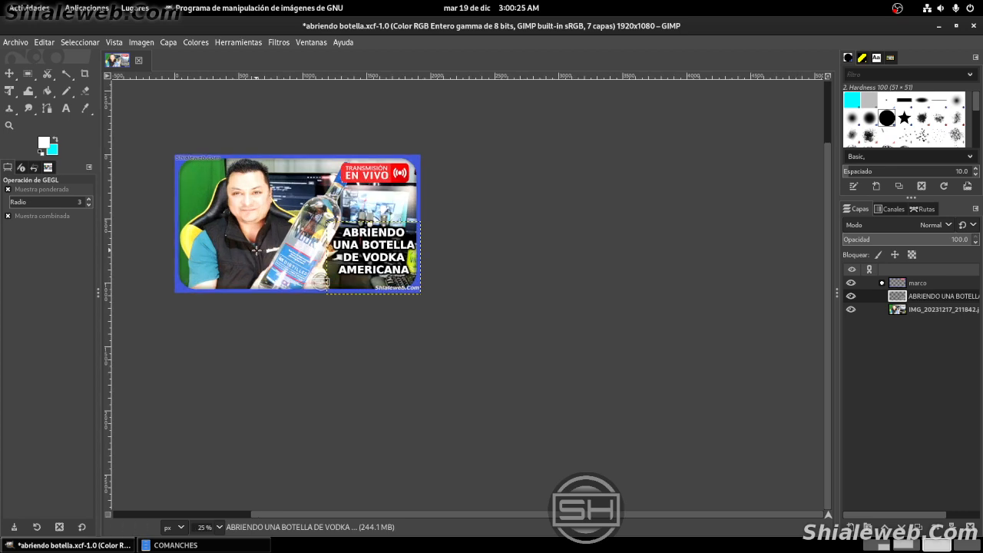
scroll(226, 252, up, 1)
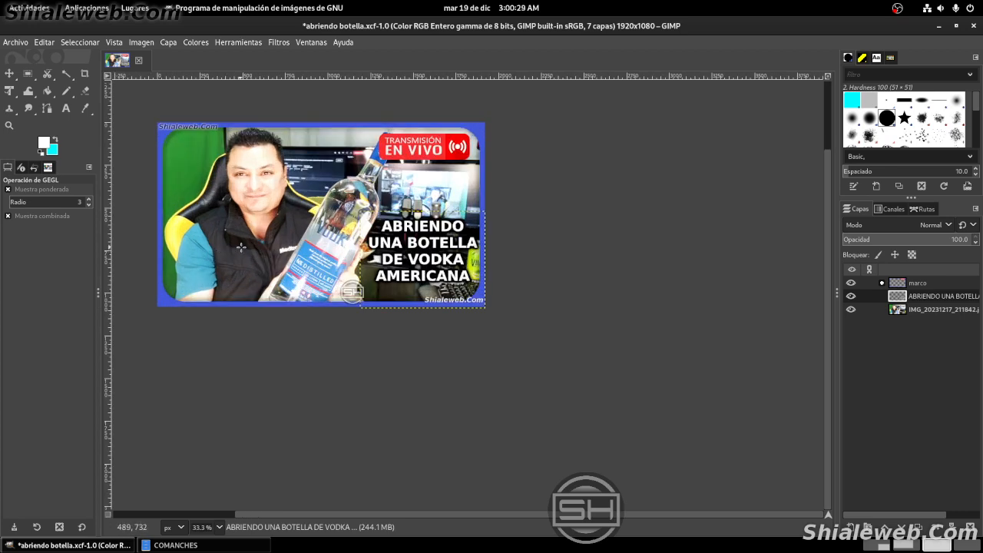
click(15, 43)
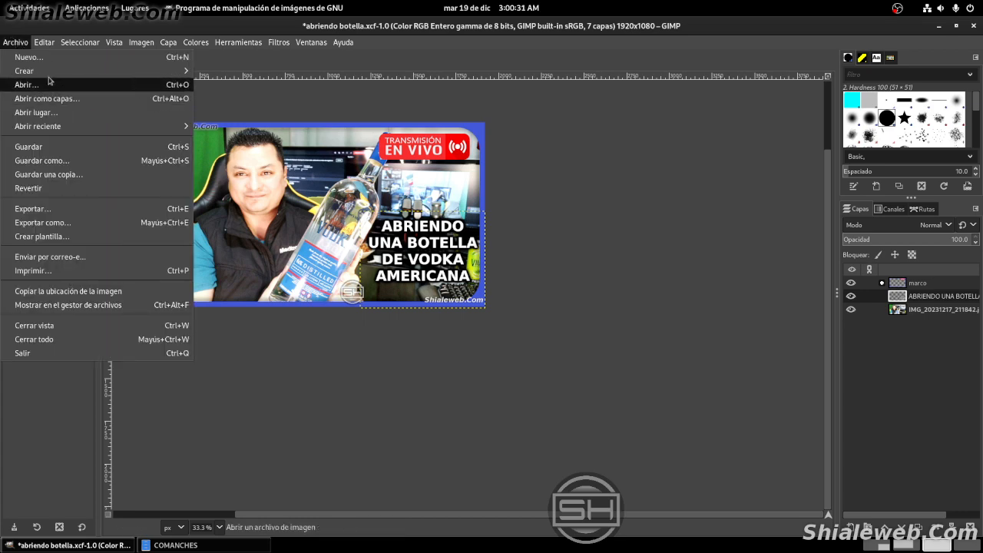
click(77, 147)
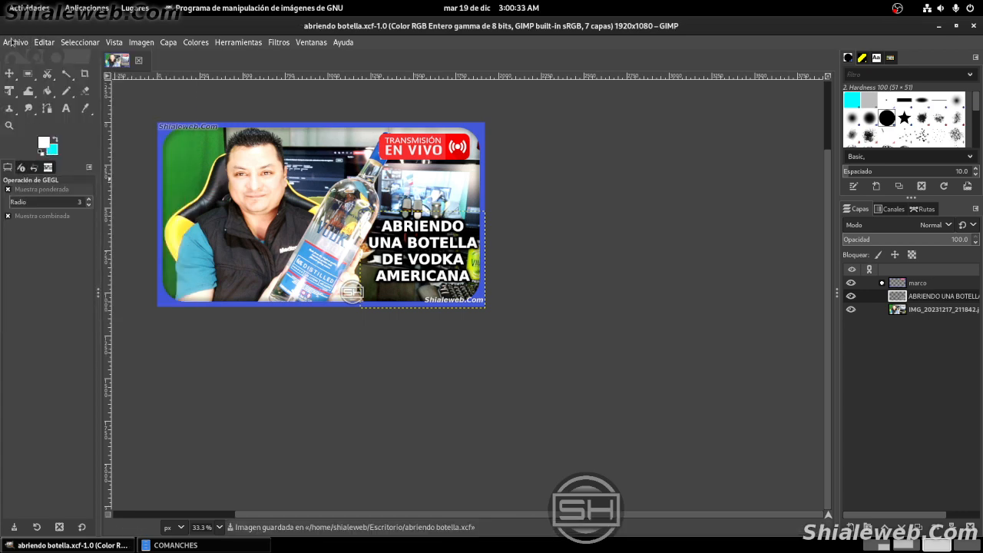
Export the image to the Escritorio folder as "abriendo botella.jpg", replacing the default JPEG comment
click(12, 42)
click(62, 221)
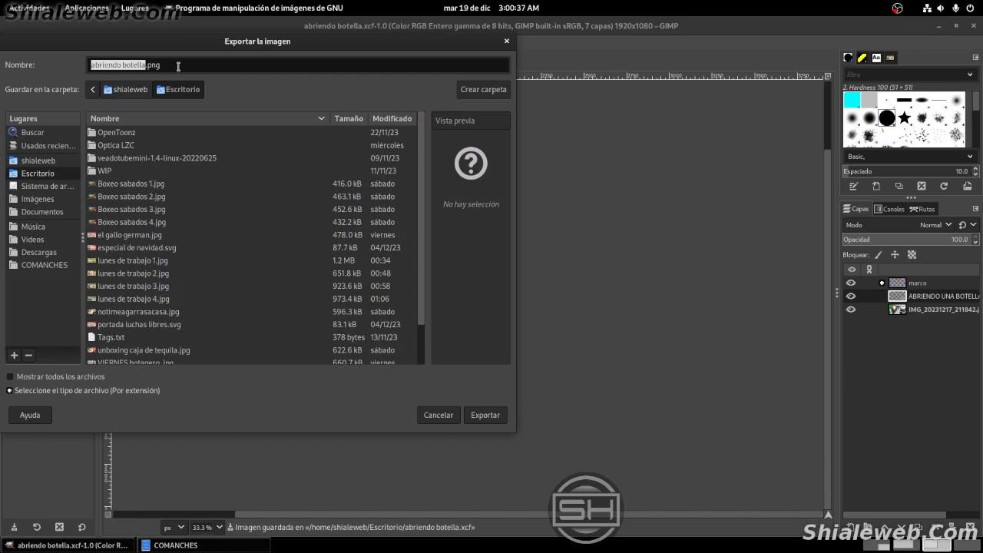
click(165, 64)
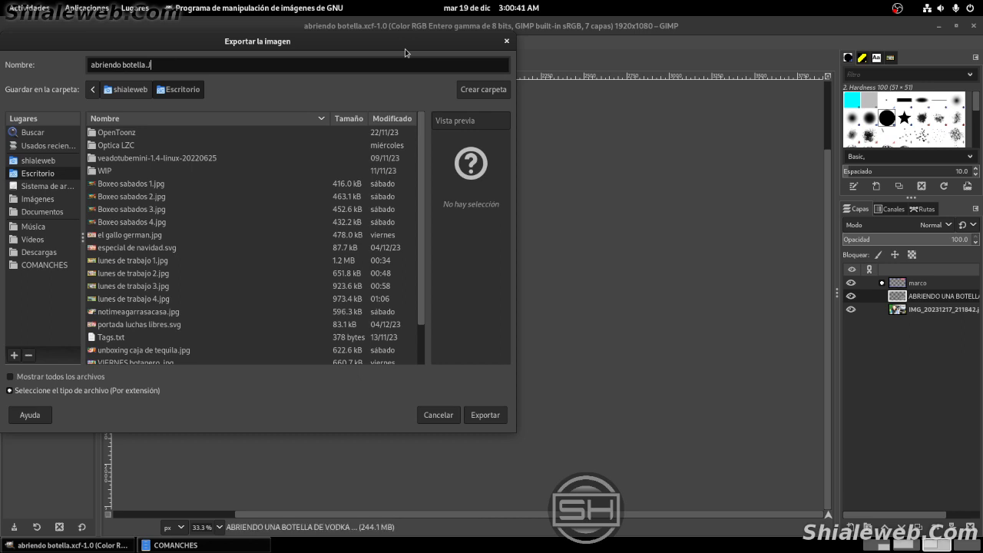
text(jpg)
click(485, 414)
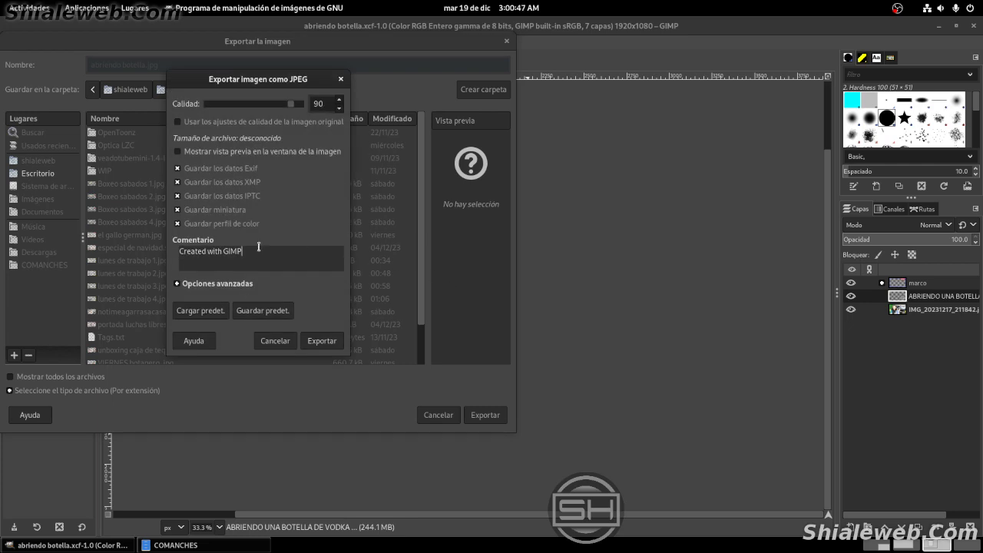
key(ctrl+a)
text(s)
click(322, 340)
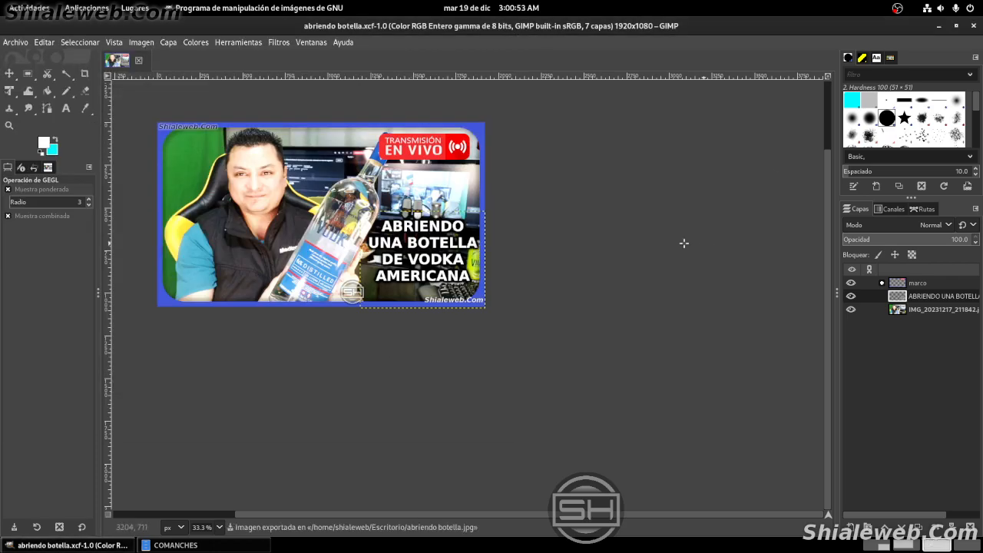
Switch to the file manager, open "abriendo botella.jpg" from Escritorio in the image viewer, and examine the thumbnail maximized
drag(310, 209, 452, 298)
scroll(452, 299, down, 2)
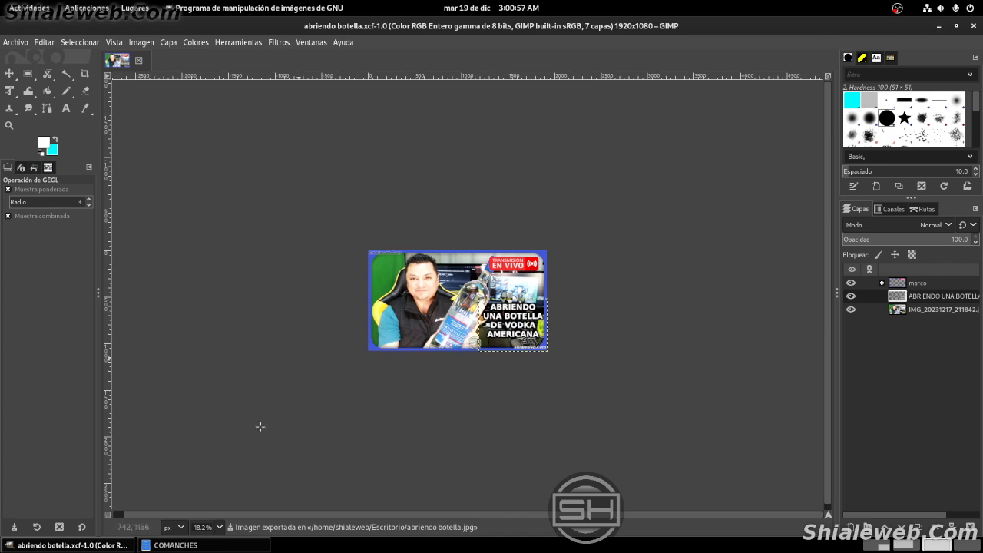
click(188, 545)
click(83, 258)
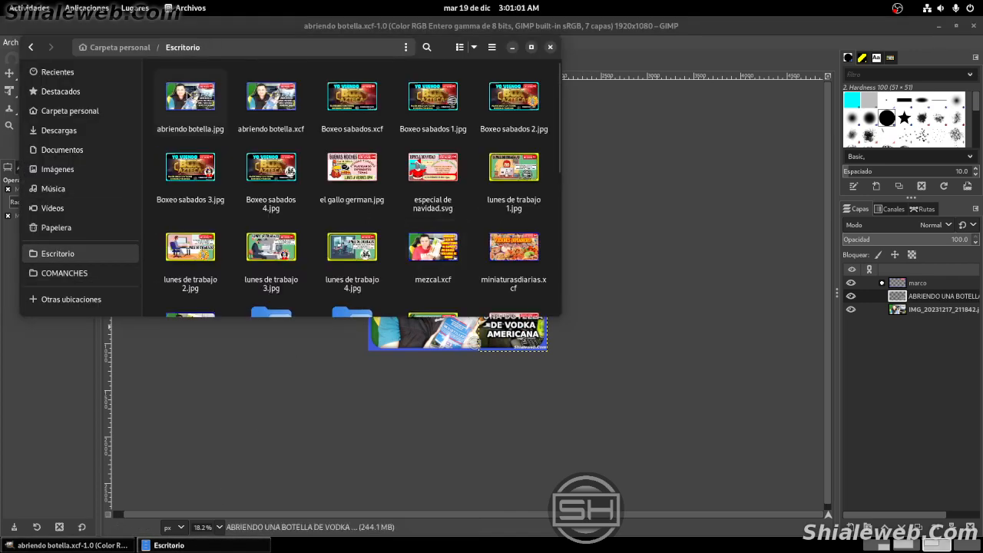
right_click(189, 95)
click(253, 103)
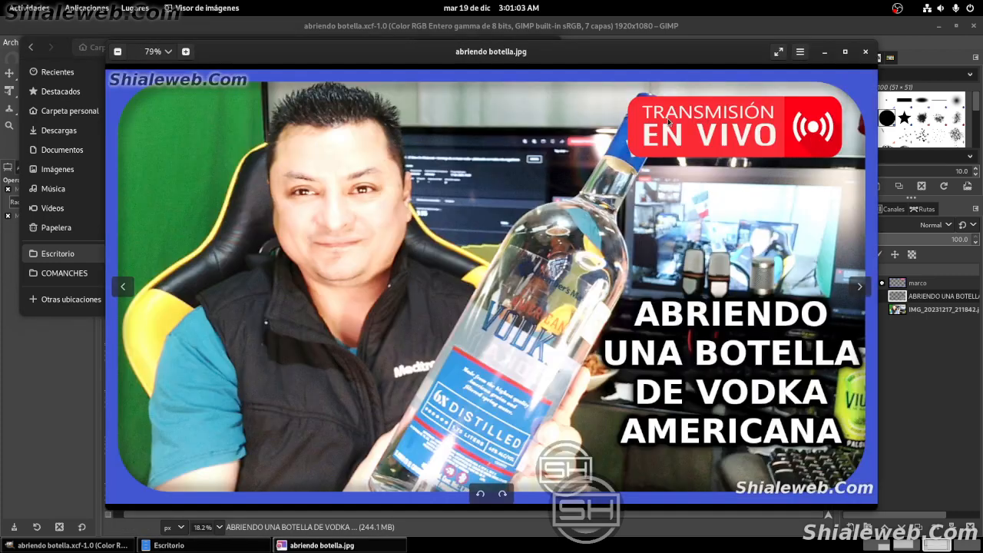
double_click(599, 55)
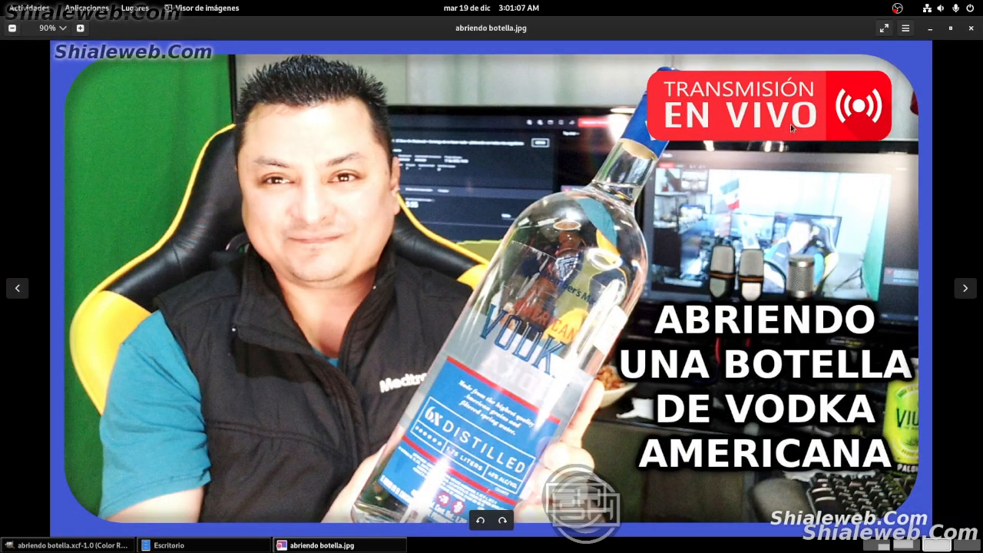
double_click(597, 34)
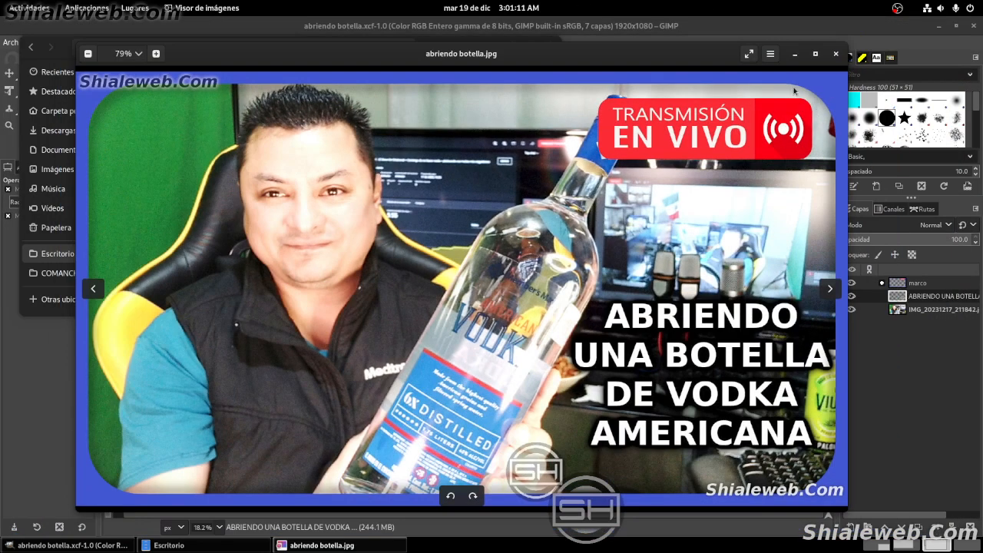
Switch back to GIMP and examine the finished thumbnail at 50% zoom
click(840, 20)
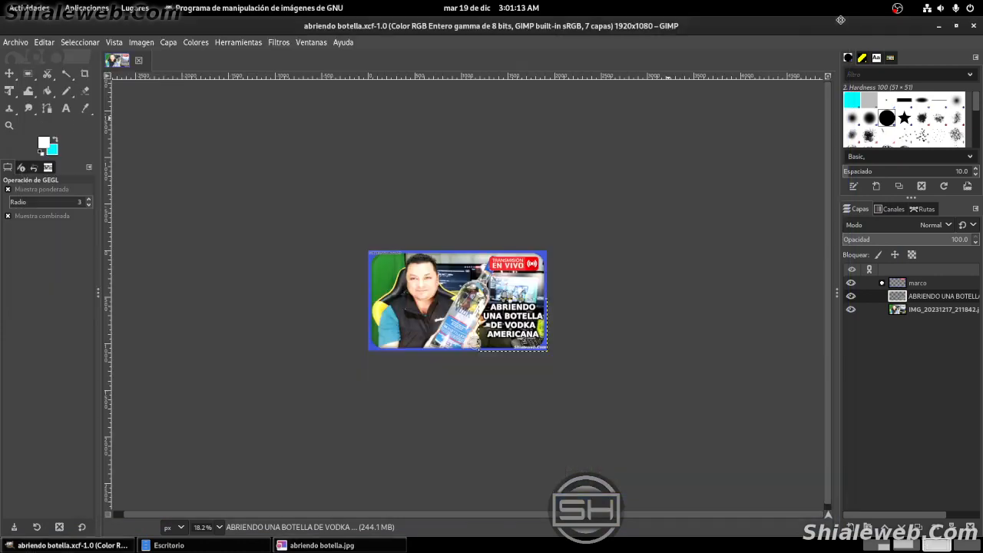
scroll(410, 158, up, 2)
scroll(446, 212, down, 1)
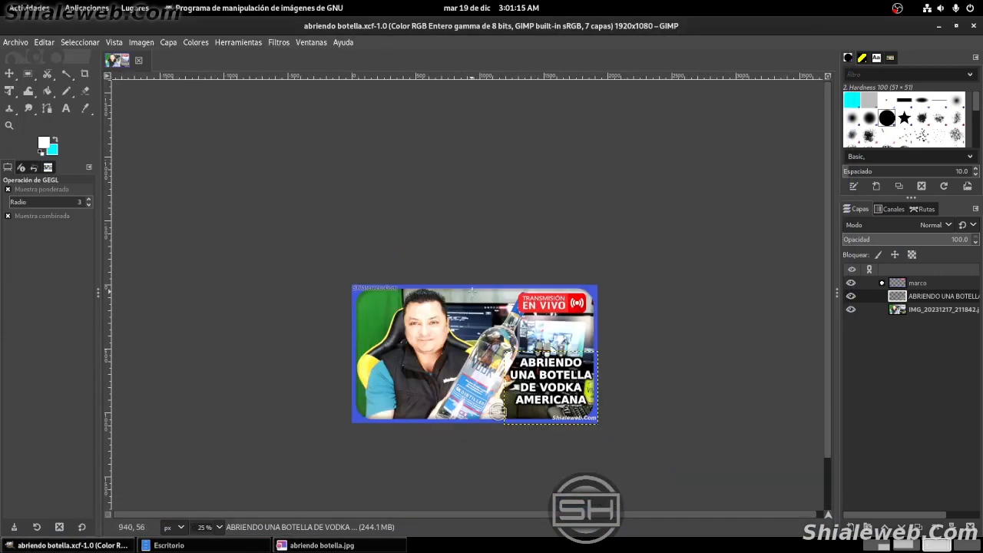
scroll(463, 220, up, 2)
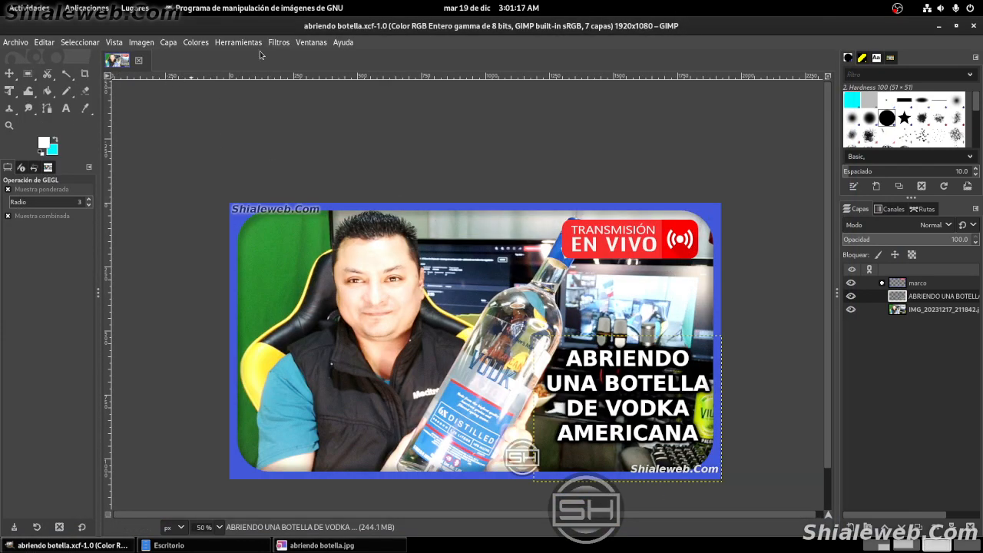
Show the GIMP version information and move its window off the thumbnail
click(344, 42)
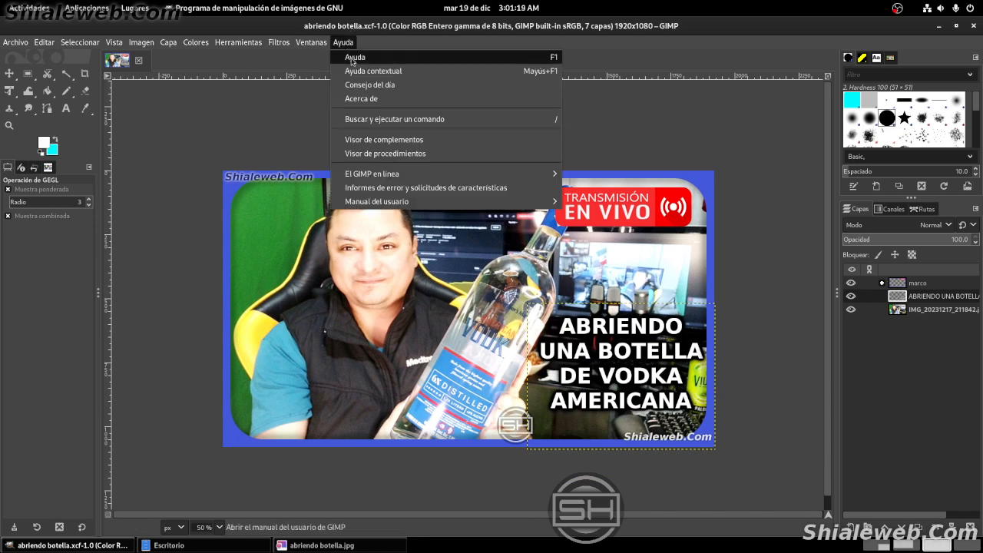
click(362, 99)
drag(526, 181, 156, 182)
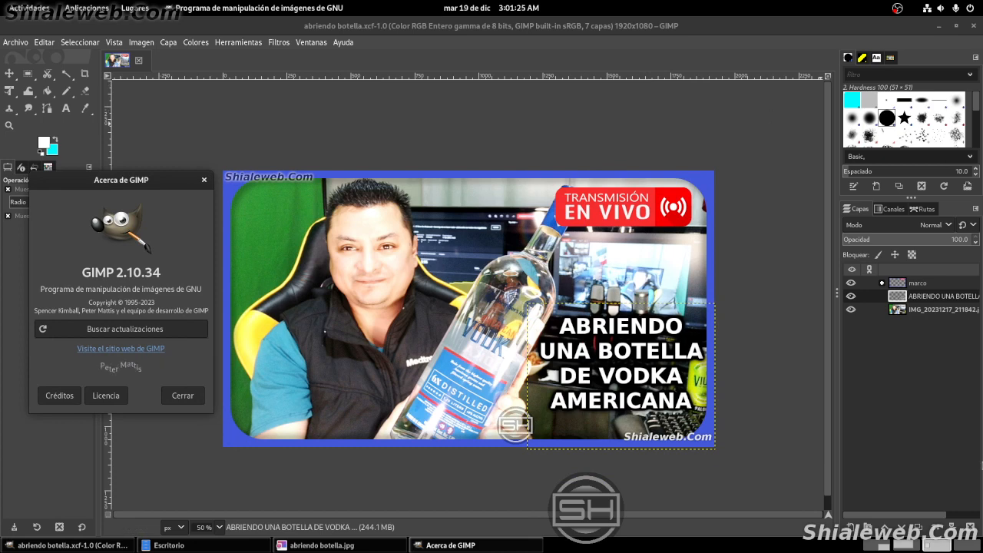
click(882, 548)
click(13, 547)
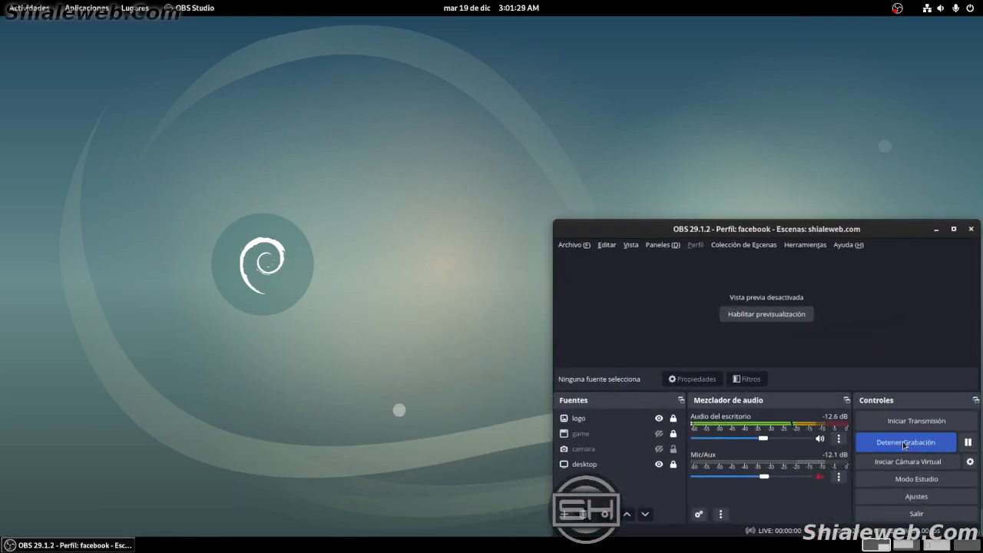